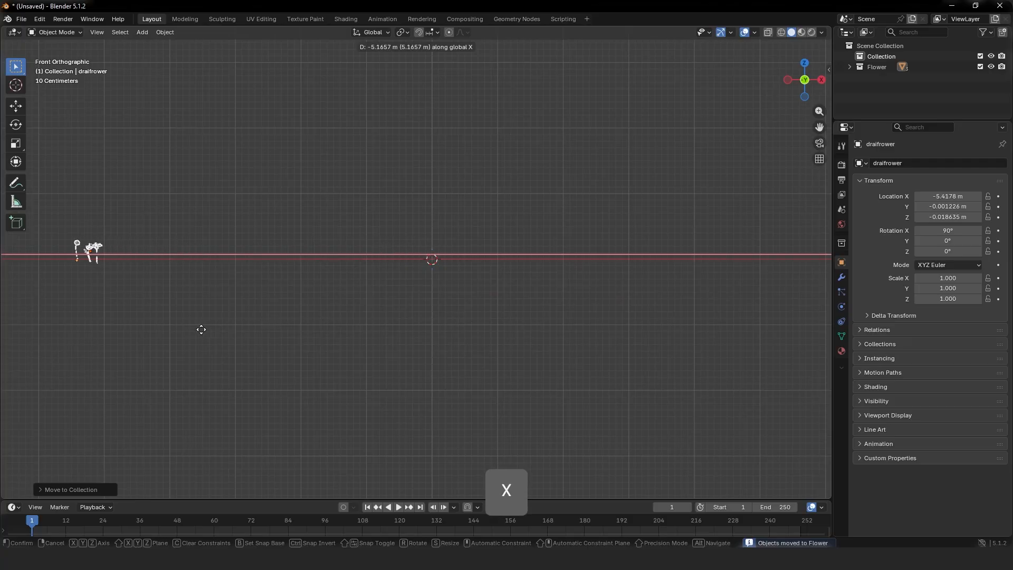
Place the moved flower objects along the global X axis so that draifrower sits at about X -6.21 m.
{"action": "left_click", "coordinate": [151, 332]}
{"action": "middle_click_drag", "start_coordinate": [151, 331], "coordinate": [448, 293]}
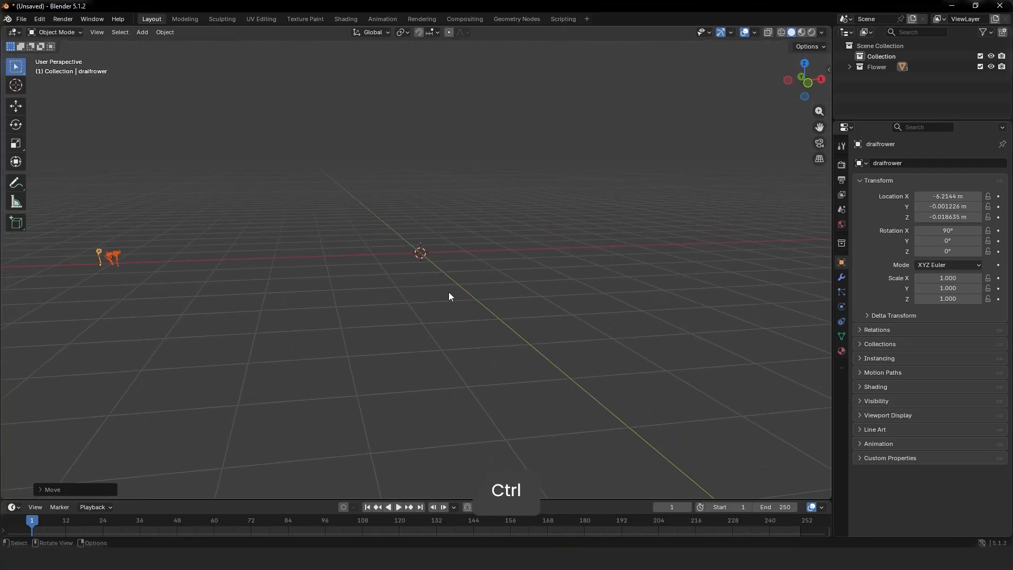
Add a plane mesh at the world origin.
{"action": "key", "text": "shift+a"}
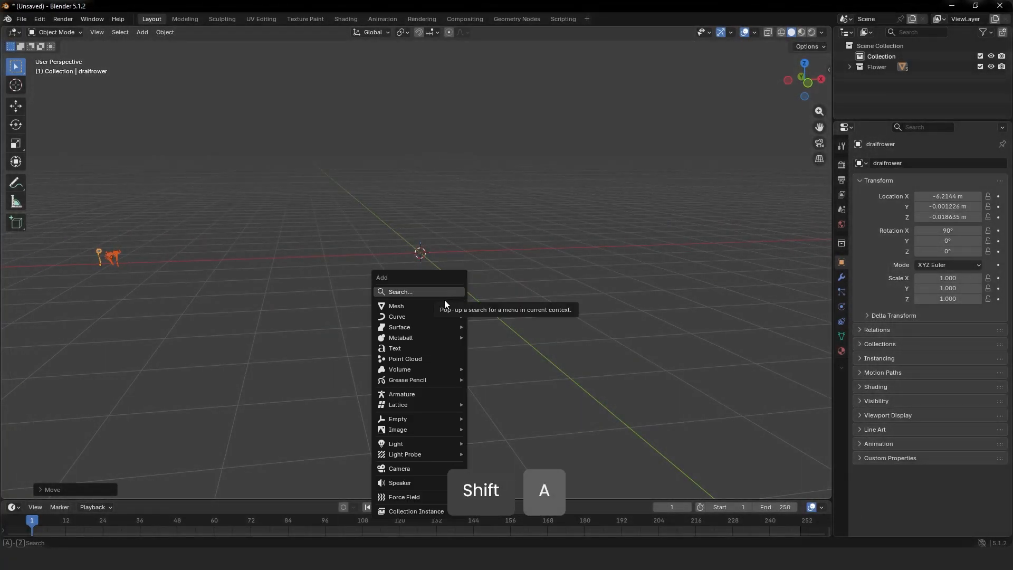
{"action": "mouse_move", "coordinate": [454, 306]}
{"action": "left_click", "coordinate": [498, 304]}
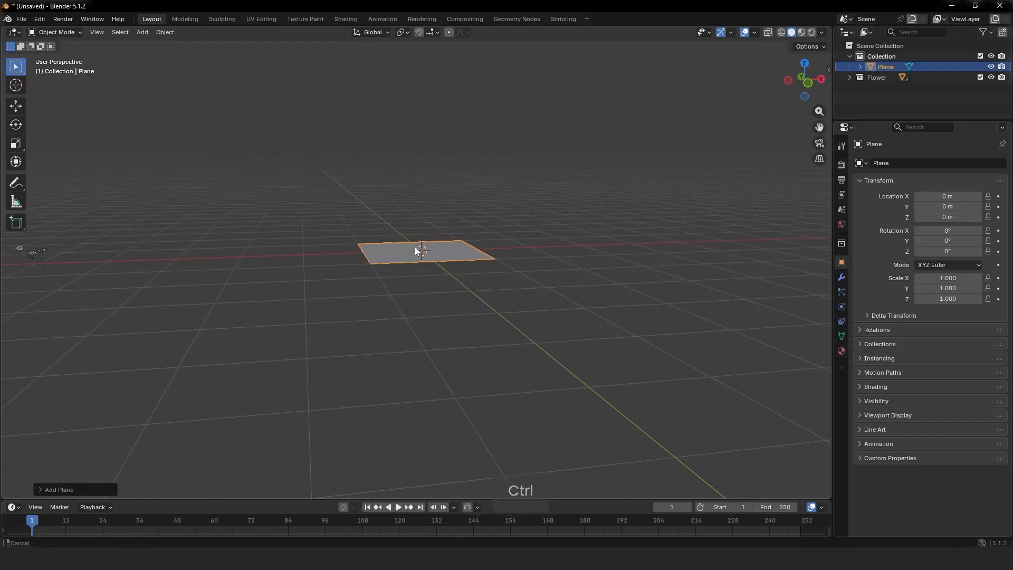
Enlarge the timeline area, turn it into a Geometry Node Editor and create a new node tree for the plane.
{"action": "left_click_drag", "start_coordinate": [442, 499], "coordinate": [437, 282]}
{"action": "left_click", "coordinate": [12, 289]}
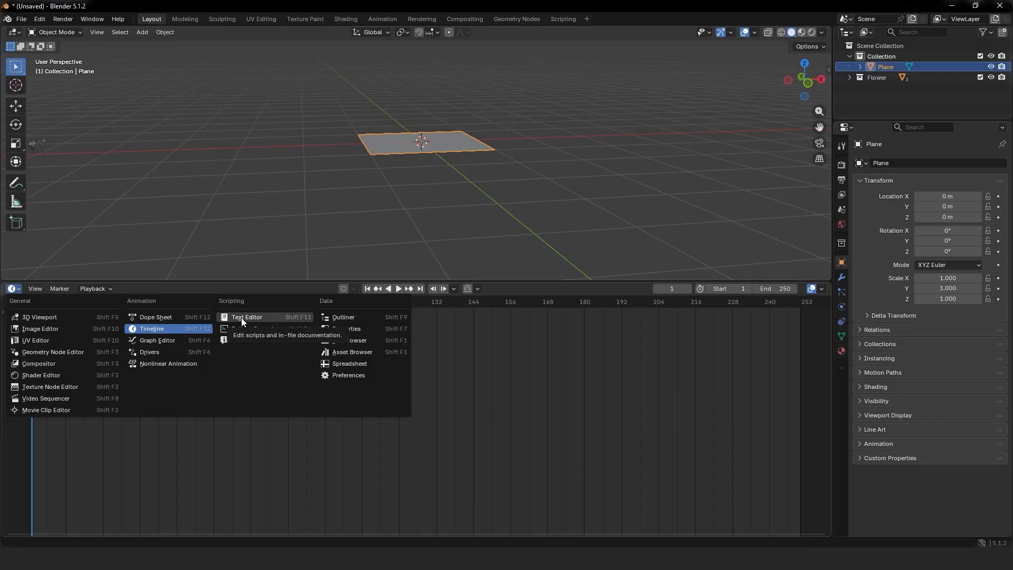
{"action": "left_click", "coordinate": [33, 352]}
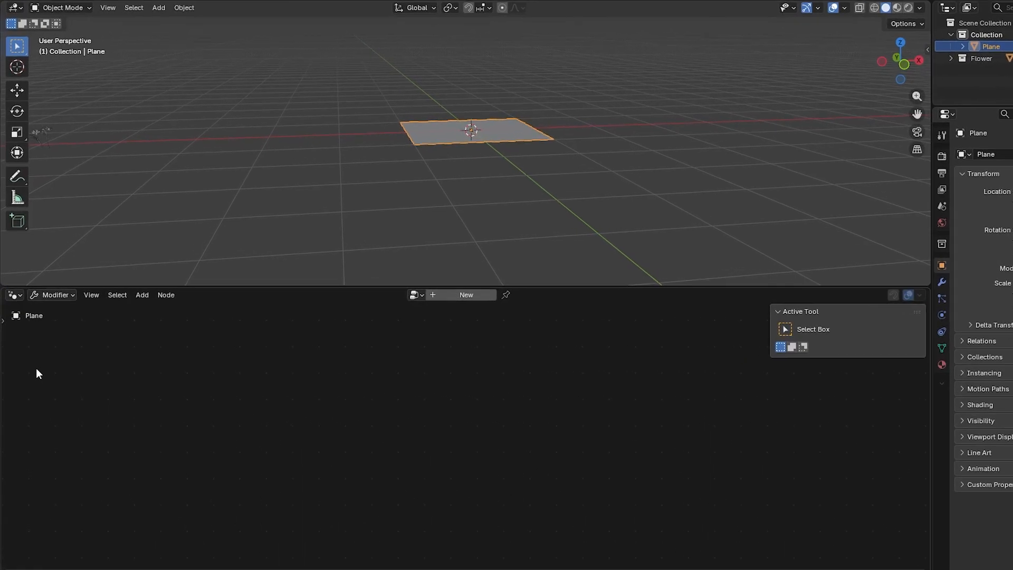
{"action": "left_click", "coordinate": [465, 295]}
{"action": "middle_click_drag", "start_coordinate": [471, 174], "coordinate": [489, 252]}
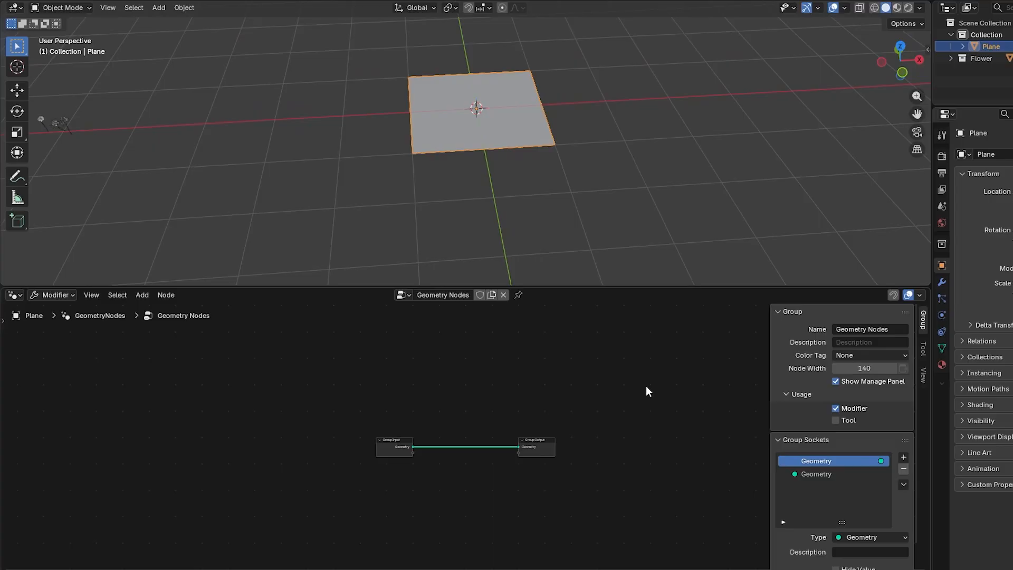
{"action": "key", "text": "n"}
Move the Group Output node well away to make room and delete the Group Input node.
{"action": "left_click_drag", "start_coordinate": [401, 446], "coordinate": [215, 418]}
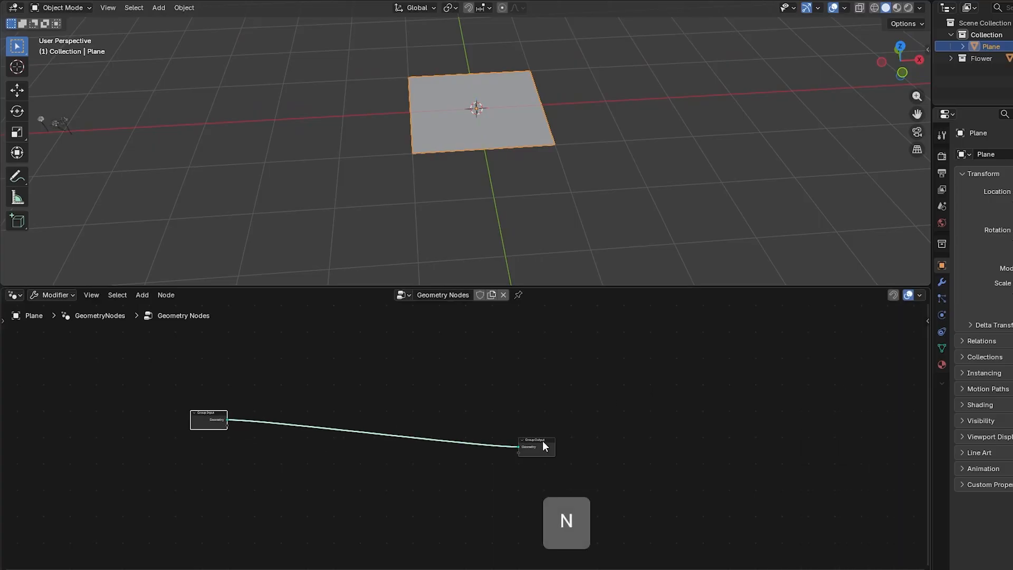
{"action": "left_click_drag", "start_coordinate": [544, 446], "coordinate": [774, 384]}
{"action": "left_click_drag", "start_coordinate": [269, 387], "coordinate": [135, 460]}
{"action": "key", "text": "Delete"}
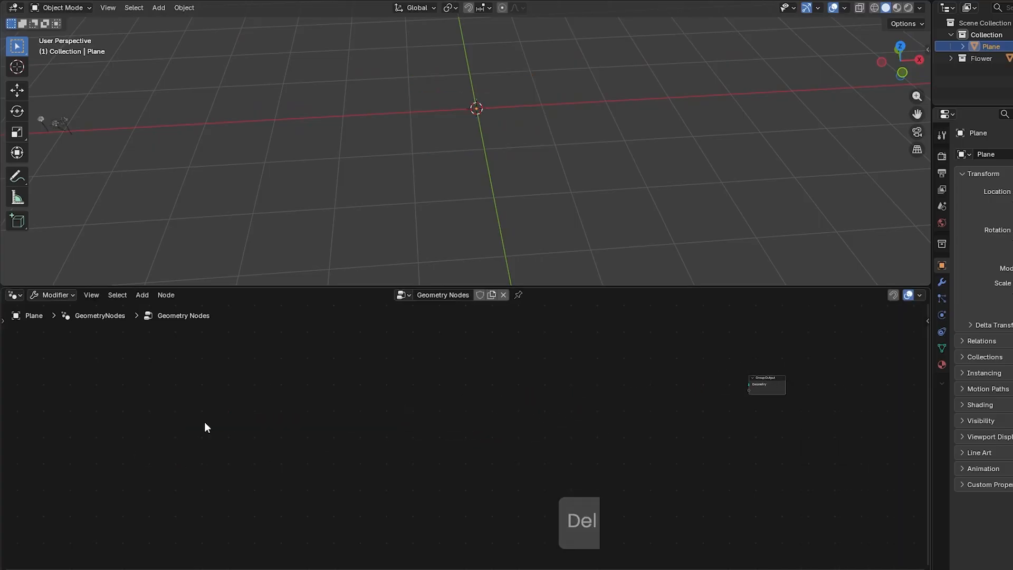
Add a String to Curves node and connect its Curve Instances output to the Group Output's Geometry.
{"action": "key", "text": "shift+a"}
{"action": "type", "text": "string"}
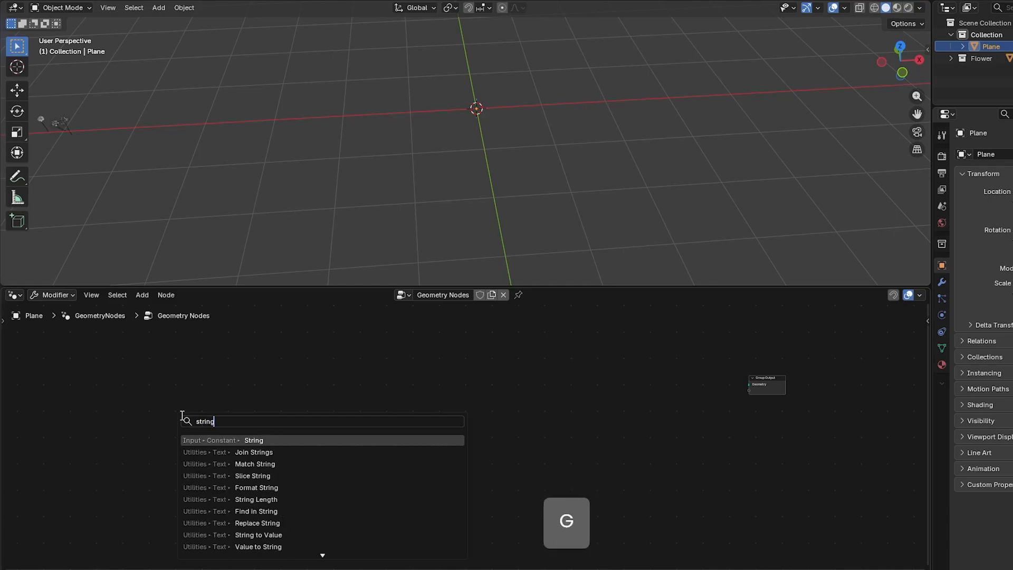
{"action": "type", "text": " to"}
{"action": "key", "text": "Down"}
{"action": "key", "text": "Return"}
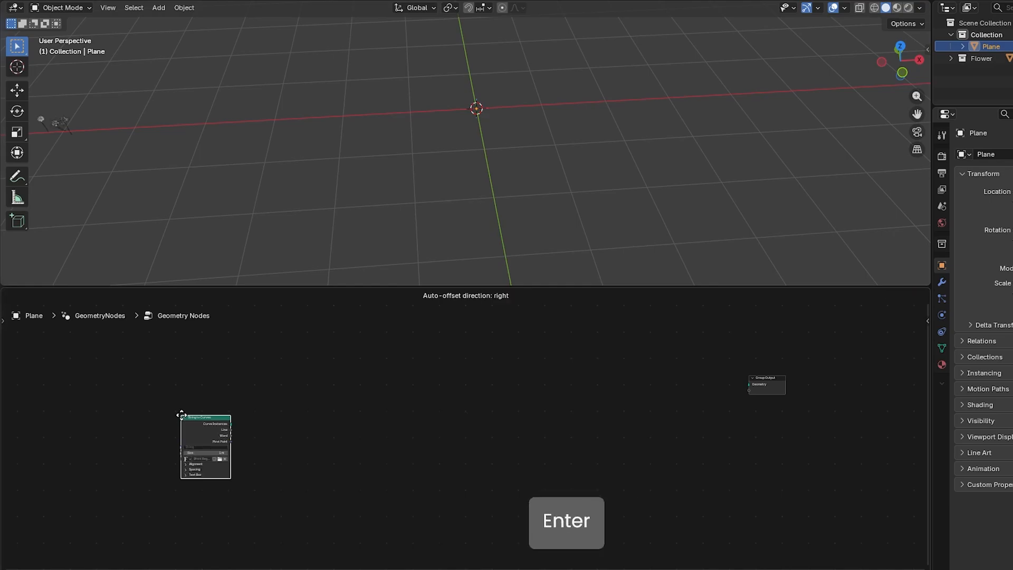
{"action": "left_click", "coordinate": [230, 403]}
{"action": "left_click_drag", "start_coordinate": [280, 411], "coordinate": [744, 385]}
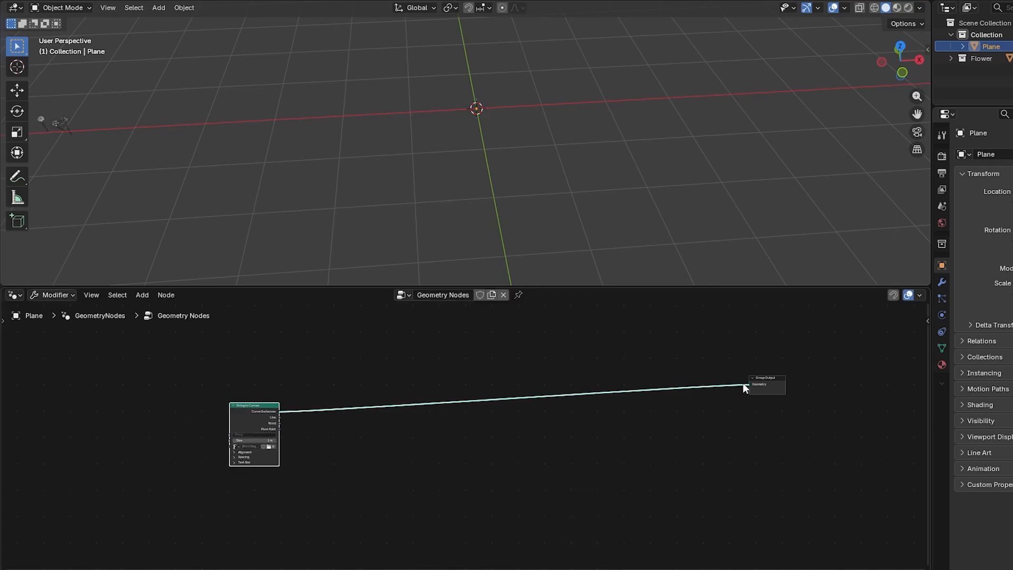
{"action": "left_click_drag", "start_coordinate": [255, 405], "coordinate": [256, 372]}
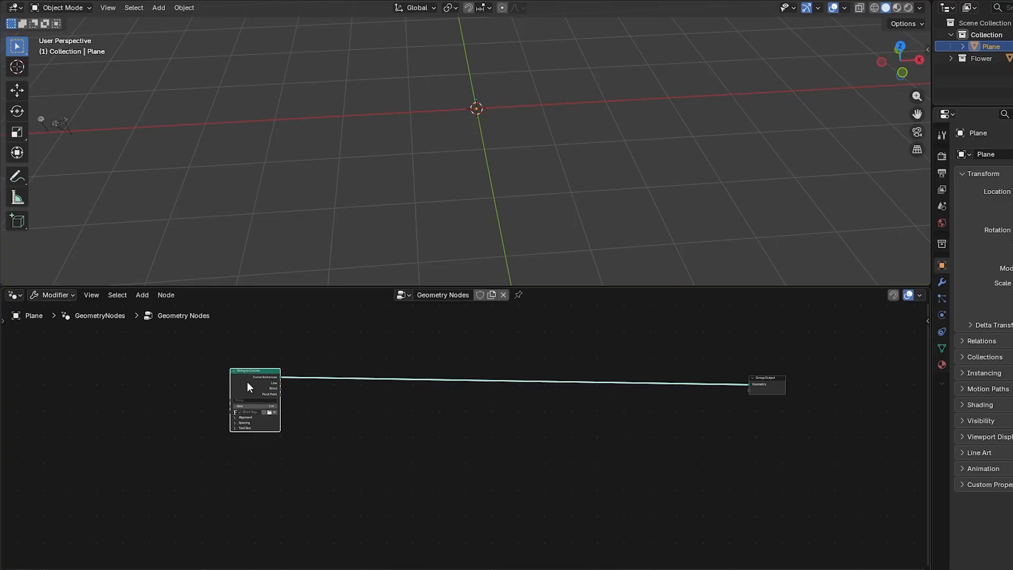
Enter the letter "O" as the text of the String to Curves node.
{"action": "left_click", "coordinate": [239, 398]}
{"action": "type", "text": "O"}
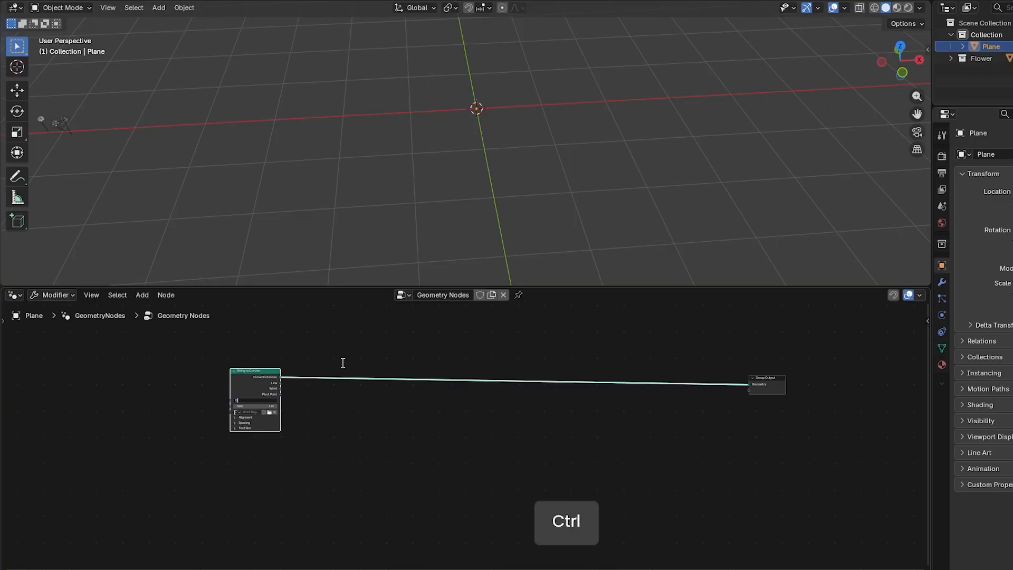
{"action": "left_click", "coordinate": [349, 424]}
{"action": "middle_click_drag", "start_coordinate": [349, 426], "coordinate": [288, 377], "text": "ctrl"}
{"action": "middle_click_drag", "start_coordinate": [264, 395], "coordinate": [500, 433], "text": "shift"}
{"action": "middle_click_drag", "start_coordinate": [500, 433], "coordinate": [479, 404], "text": "ctrl"}
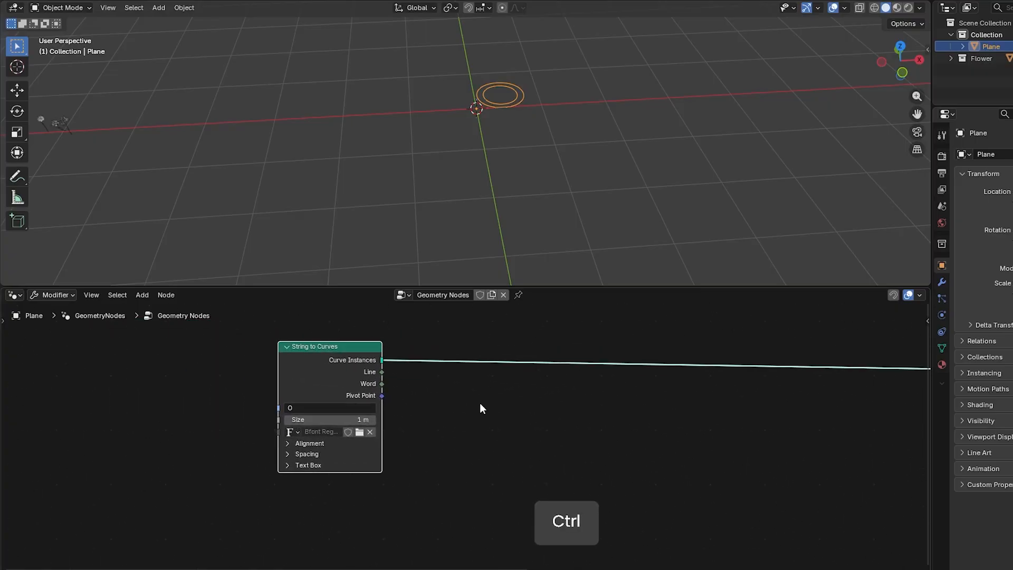
{"action": "middle_click_drag", "start_coordinate": [409, 408], "coordinate": [475, 405], "text": "shift"}
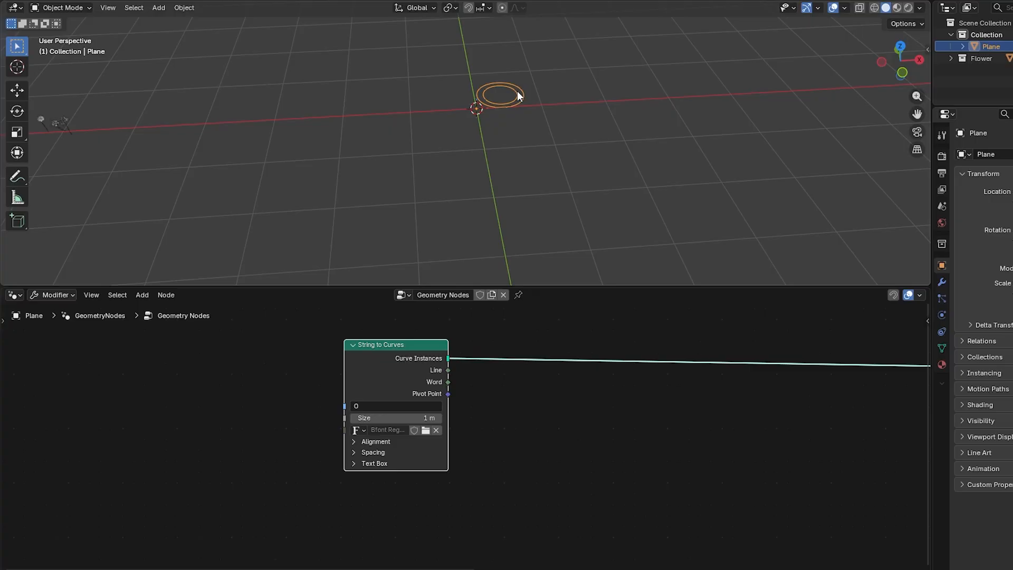
Rotate the text object 90 degrees about the global X axis and view it from the front.
{"action": "type", "text": "rx"}
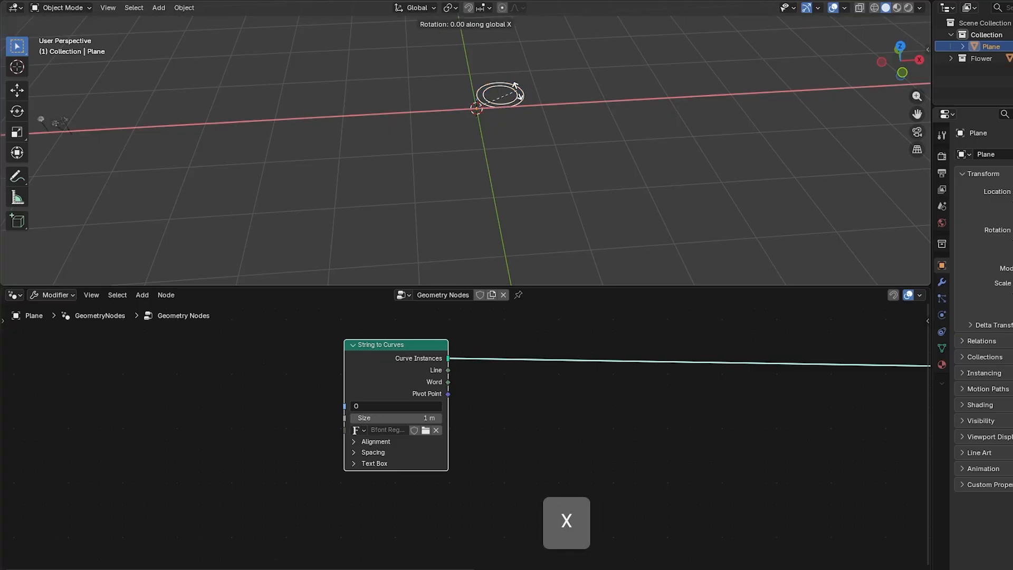
{"action": "type", "text": "90"}
{"action": "key", "text": "Return"}
{"action": "key", "text": "KP_1"}
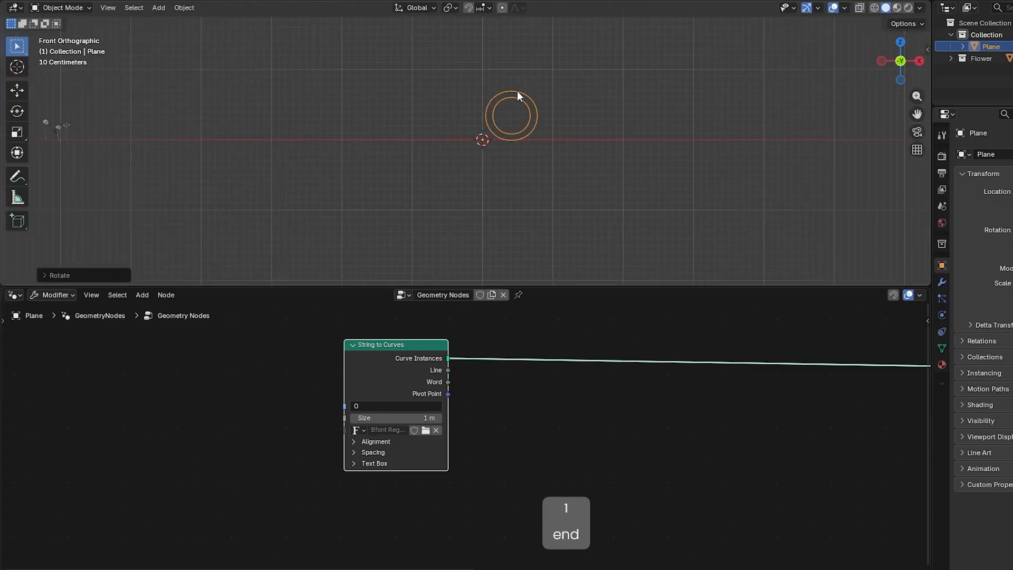
{"action": "middle_click_drag", "start_coordinate": [521, 158], "coordinate": [515, 192], "text": "ctrl"}
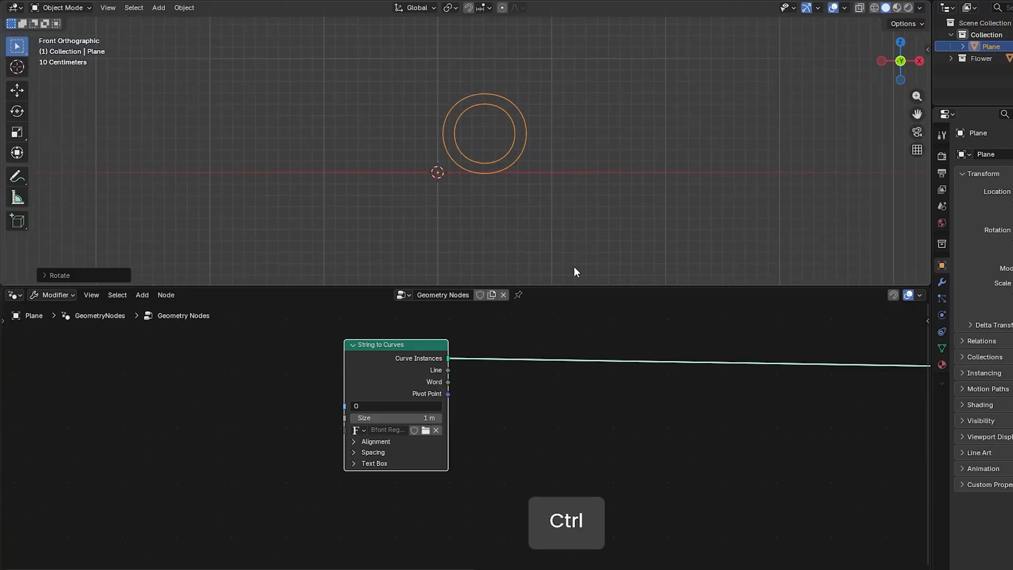
Insert a Fill Curve node on the link between String to Curves and the Group Output.
{"action": "left_click_drag", "start_coordinate": [367, 347], "coordinate": [256, 347]}
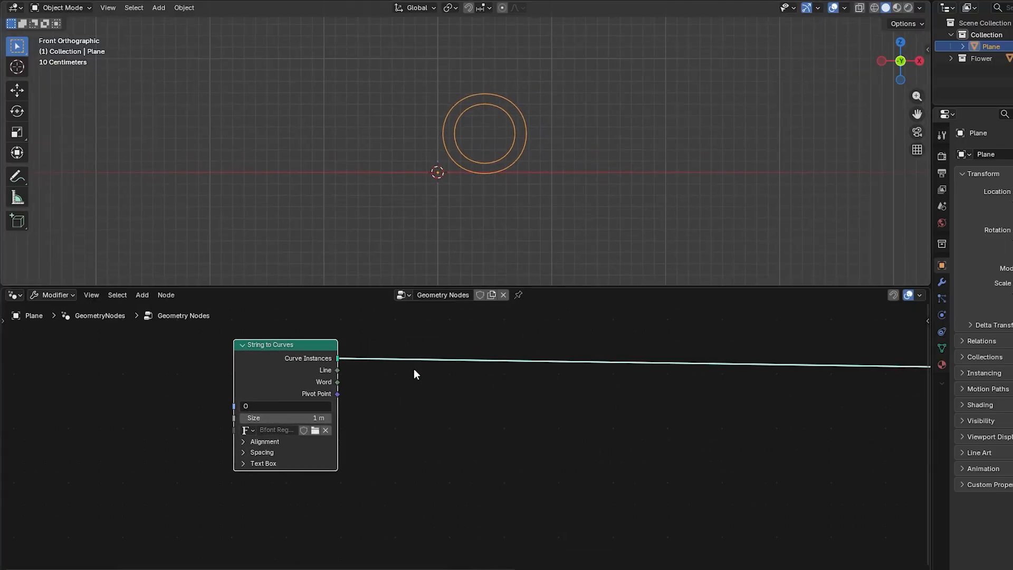
{"action": "key", "text": "shift+a"}
{"action": "type", "text": "fill"}
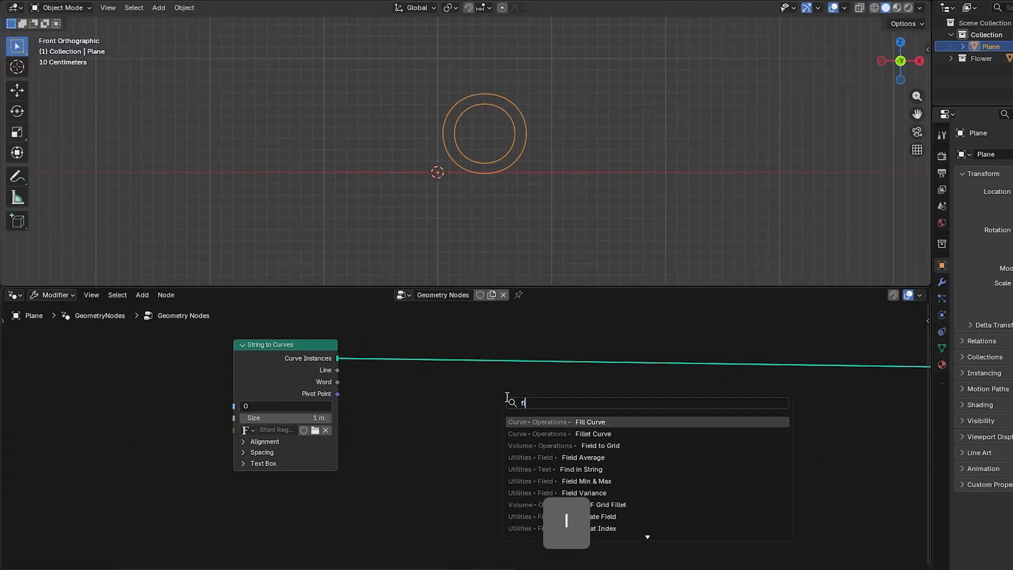
{"action": "key", "text": "Return"}
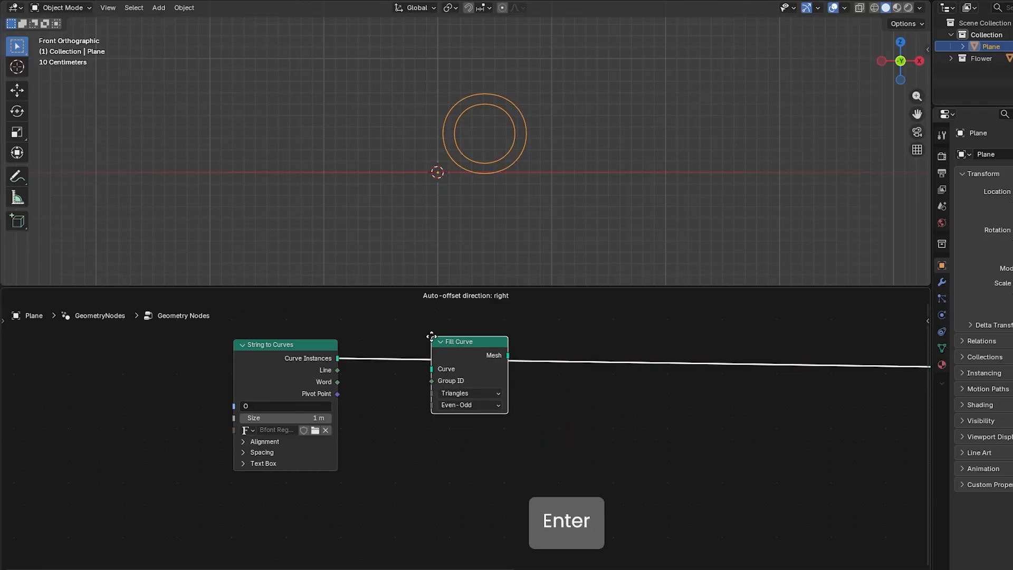
{"action": "left_click", "coordinate": [431, 337]}
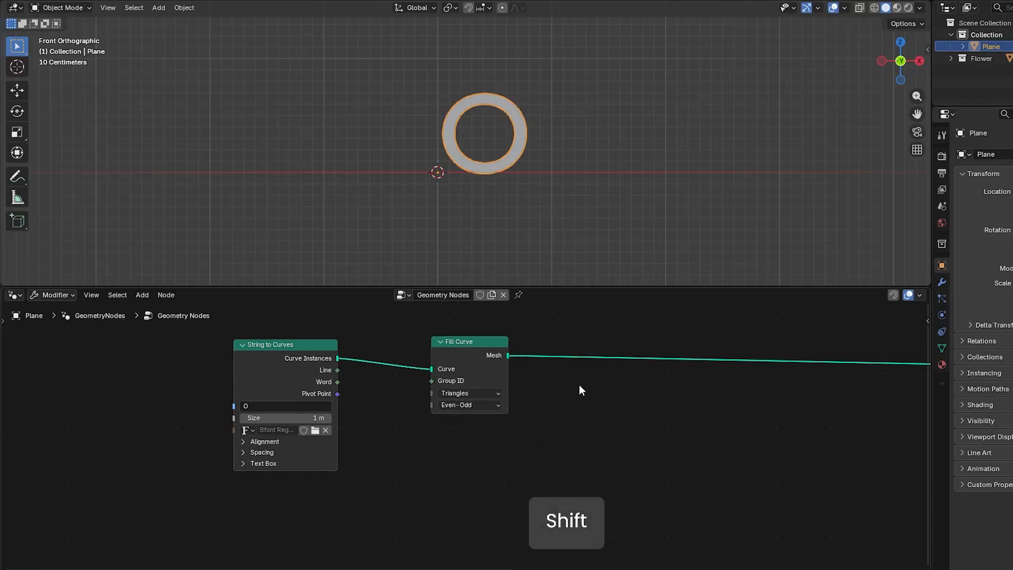
Insert an Extrude Mesh node on the link between Fill Curve and the Group Output.
{"action": "key", "text": "shift+a"}
{"action": "type", "text": "ext"}
{"action": "key", "text": "Return"}
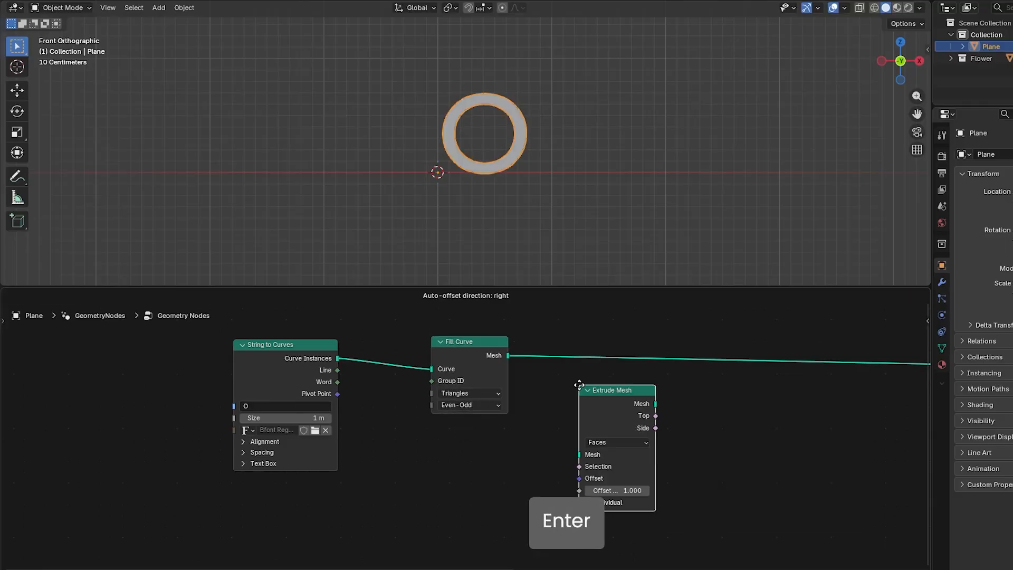
{"action": "left_click", "coordinate": [577, 344]}
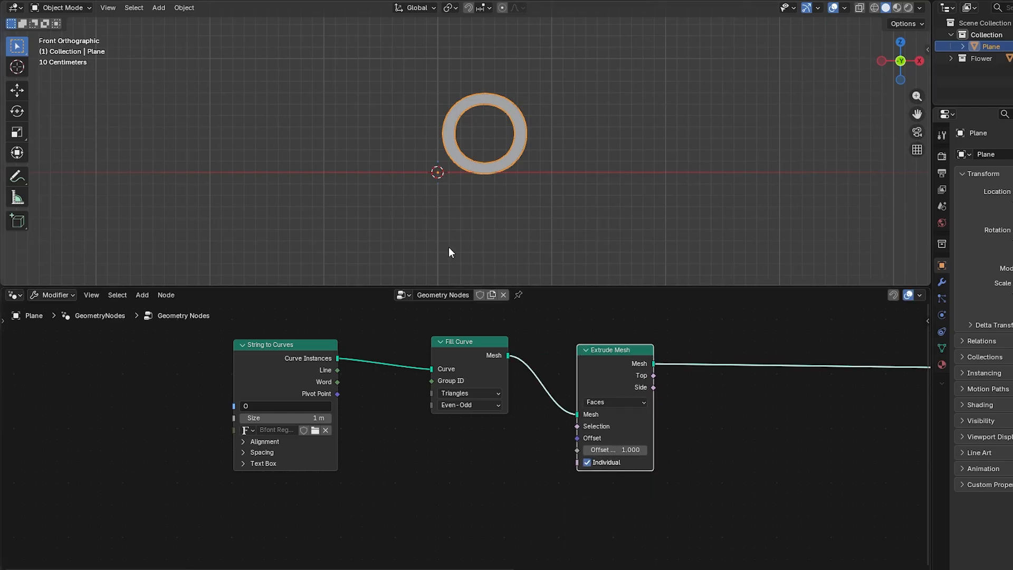
{"action": "middle_click_drag", "start_coordinate": [448, 247], "coordinate": [460, 228]}
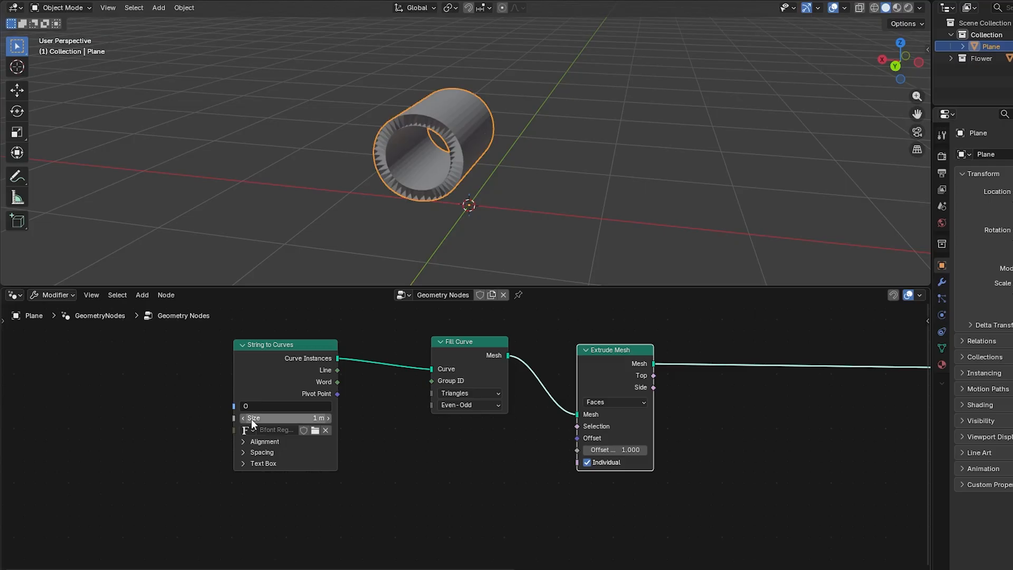
Set the String to Curves size to 2 m and load the Proxima Nova Alt Black font from the Windows fonts folder.
{"action": "left_click", "coordinate": [315, 417]}
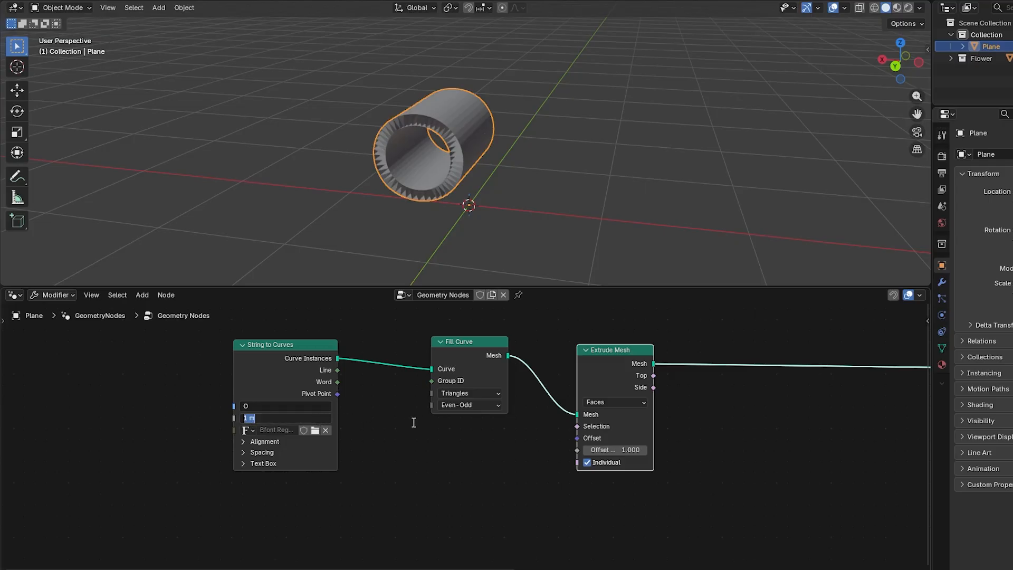
{"action": "key", "text": "Return"}
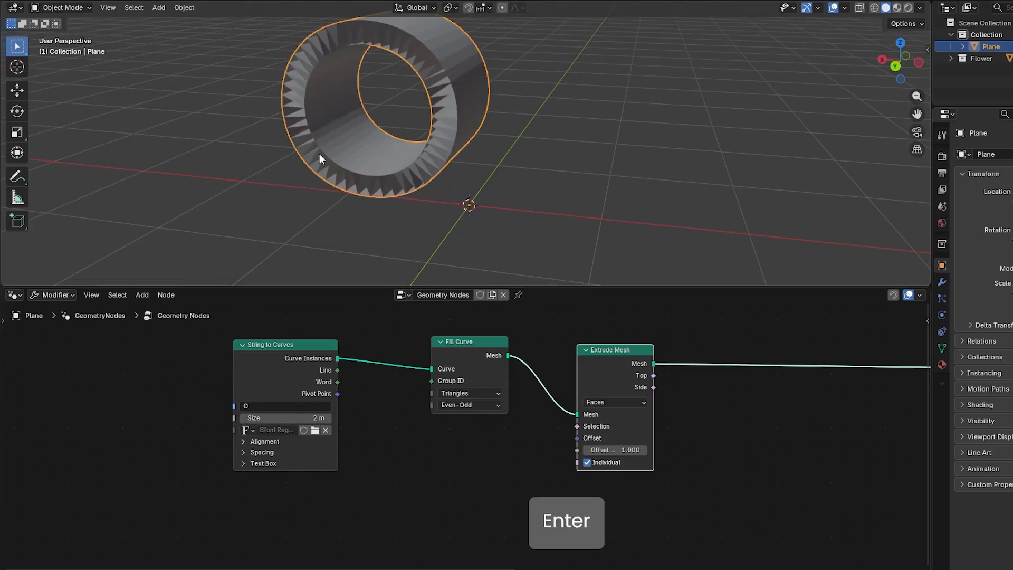
{"action": "left_click", "coordinate": [316, 430]}
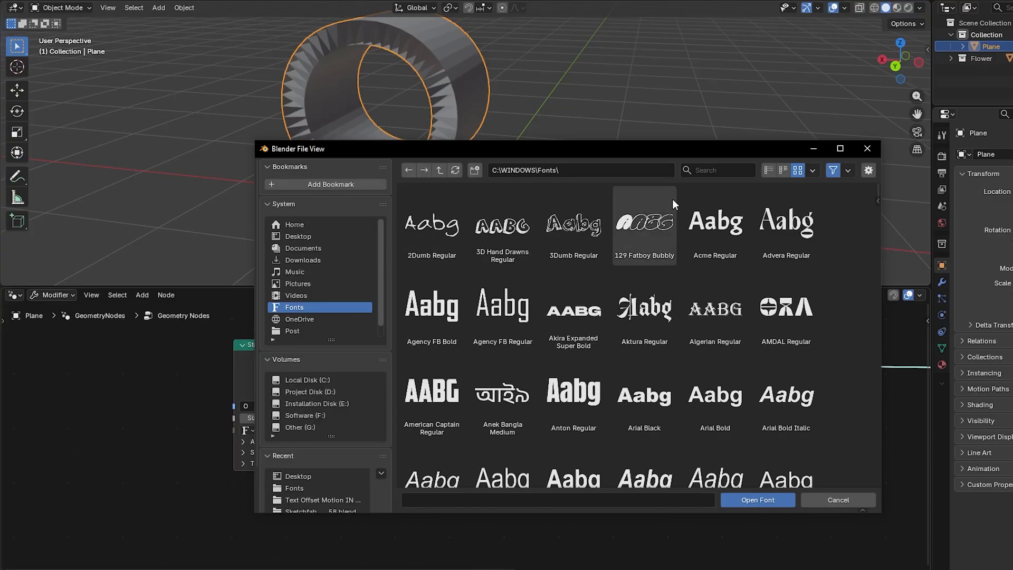
{"action": "left_click", "coordinate": [726, 170]}
{"action": "type", "text": "black"}
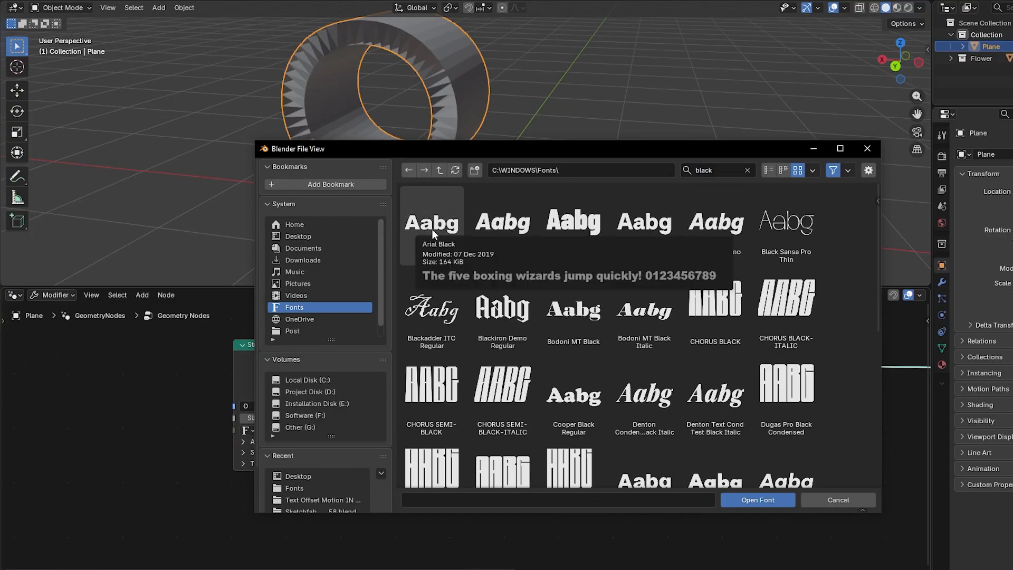
{"action": "scroll", "coordinate": [432, 229], "scroll_direction": "down", "scroll_amount": 2}
{"action": "scroll", "coordinate": [764, 419], "scroll_direction": "down", "scroll_amount": 4}
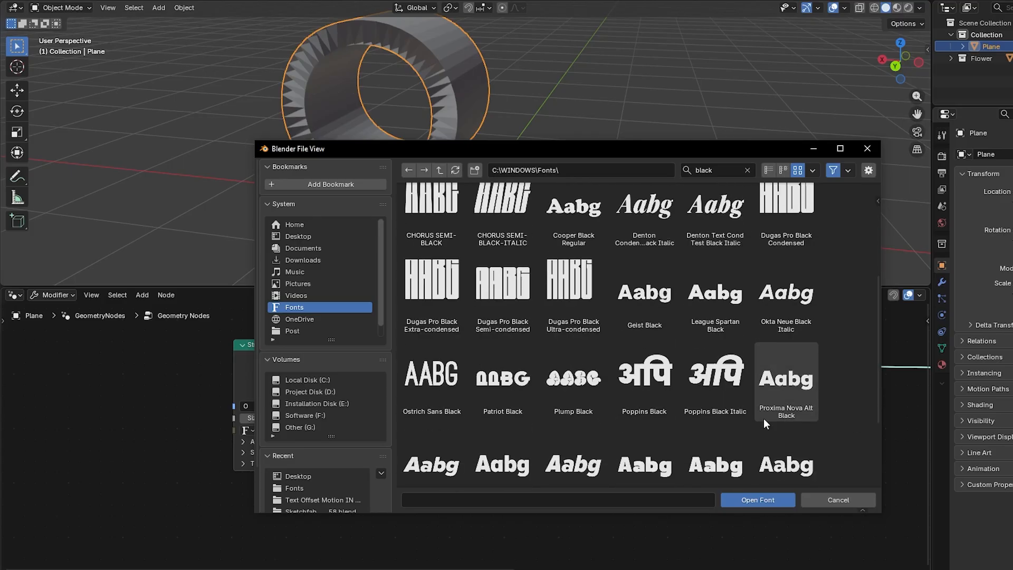
{"action": "double_click", "coordinate": [806, 388]}
Set the Extrude Mesh node's offset scale to 0.5.
{"action": "middle_click_drag", "start_coordinate": [387, 108], "coordinate": [214, 122]}
{"action": "left_click", "coordinate": [587, 450]}
{"action": "left_click", "coordinate": [588, 450]}
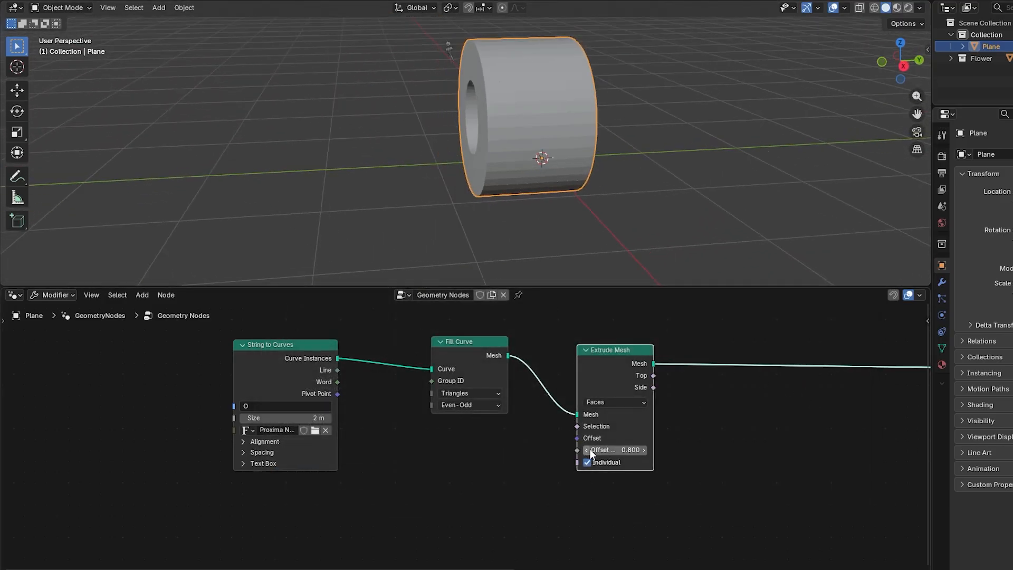
{"action": "type", "text": "0.5"}
{"action": "key", "text": "Return"}
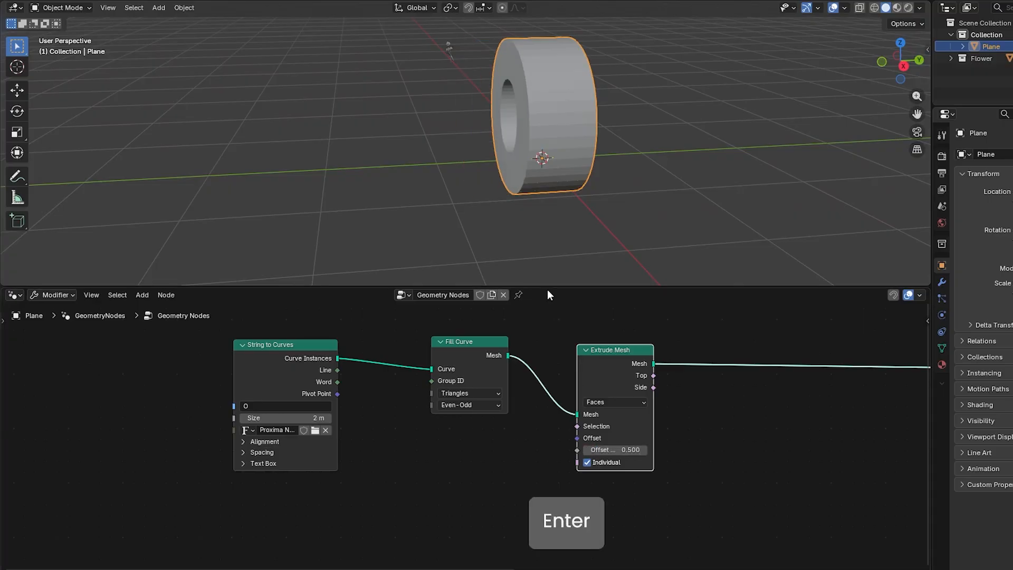
{"action": "scroll", "coordinate": [641, 353], "scroll_direction": "down", "scroll_amount": 1}
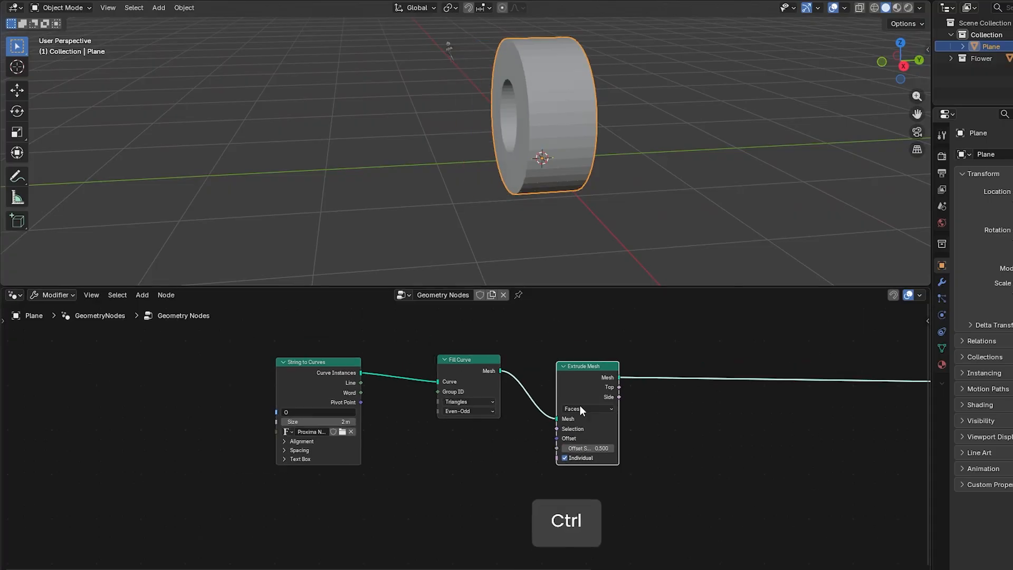
Set the horizontal text alignment of the String to Curves node to Center.
{"action": "left_click", "coordinate": [284, 442]}
{"action": "left_click", "coordinate": [297, 451]}
{"action": "left_click", "coordinate": [298, 483]}
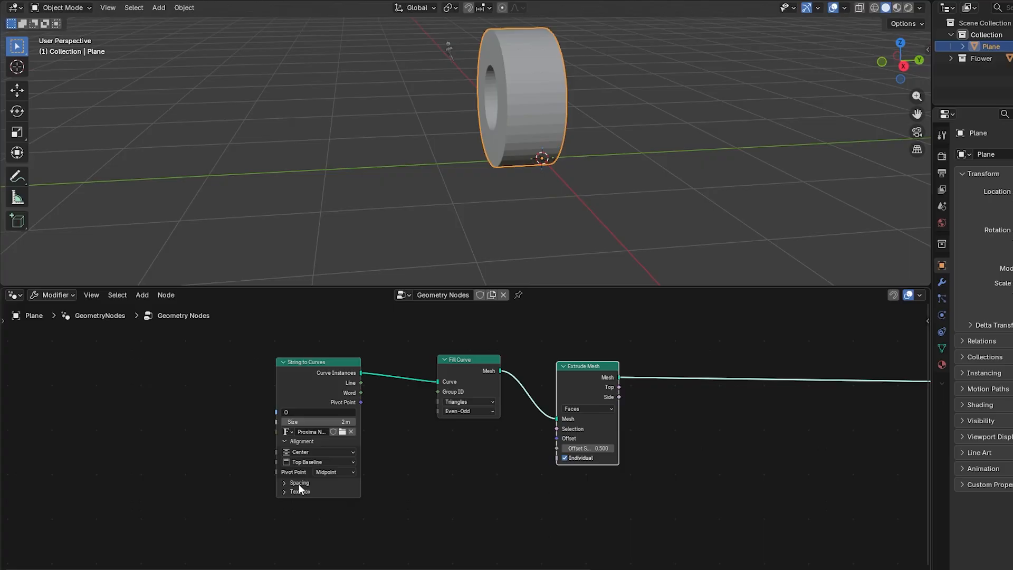
{"action": "middle_click_drag", "start_coordinate": [358, 192], "coordinate": [411, 62]}
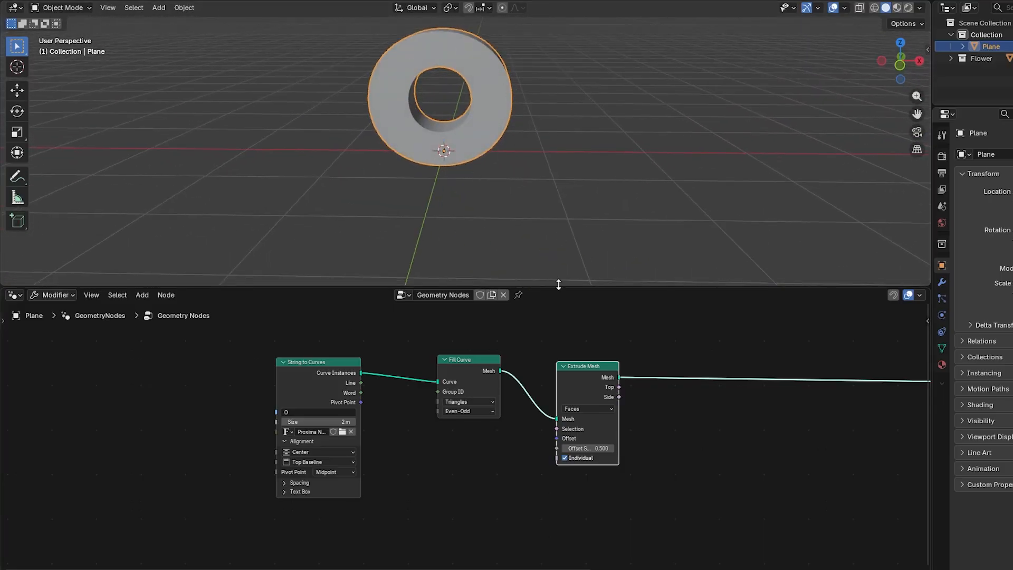
Insert a Join Geometry node after Extrude Mesh and link the Fill Curve mesh output into it as well.
{"action": "middle_click_drag", "start_coordinate": [387, 486], "coordinate": [332, 453]}
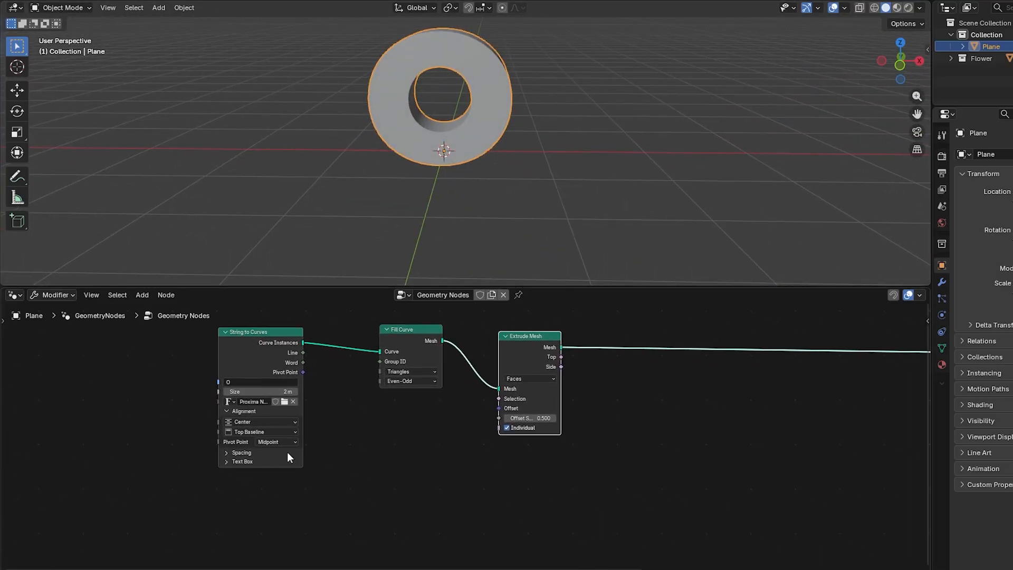
{"action": "middle_click_drag", "start_coordinate": [713, 410], "coordinate": [552, 446]}
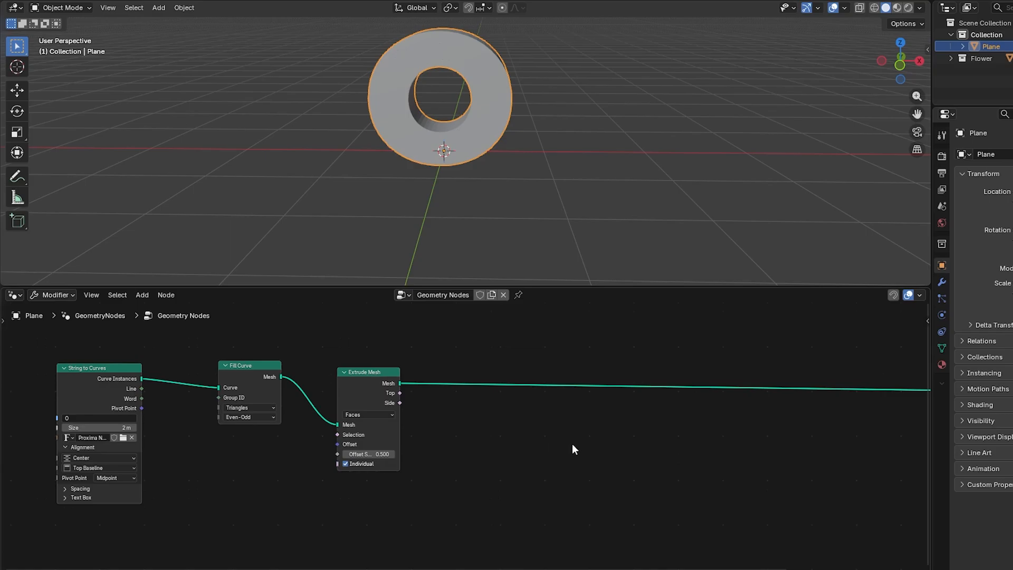
{"action": "key", "text": "shift+a"}
{"action": "mouse_move", "coordinate": [575, 448]}
{"action": "type", "text": "joi"}
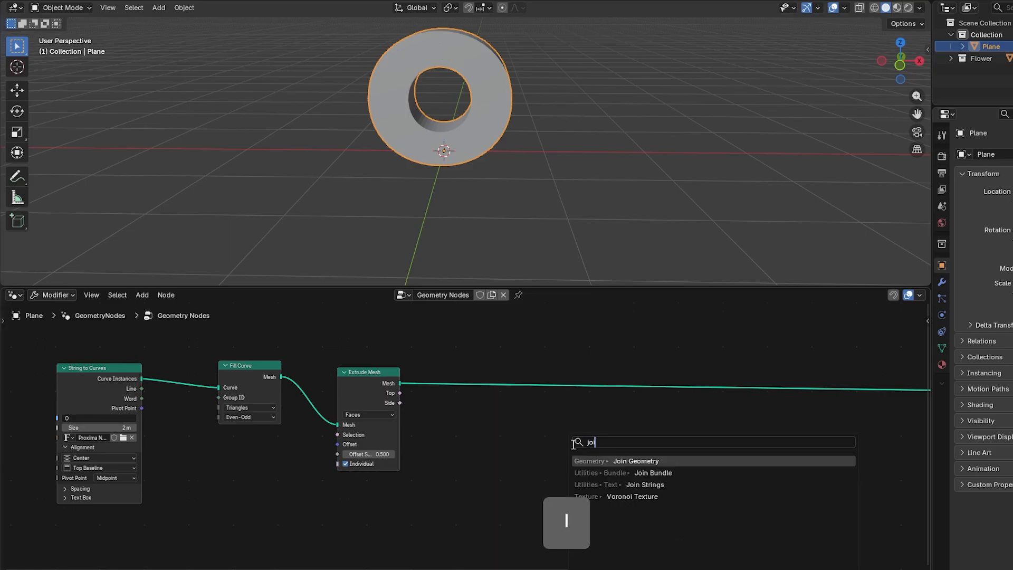
{"action": "key", "text": "Return"}
{"action": "left_click", "coordinate": [543, 441]}
{"action": "middle_click_drag", "start_coordinate": [562, 240], "coordinate": [345, 109]}
{"action": "left_click_drag", "start_coordinate": [281, 376], "coordinate": [538, 368]}
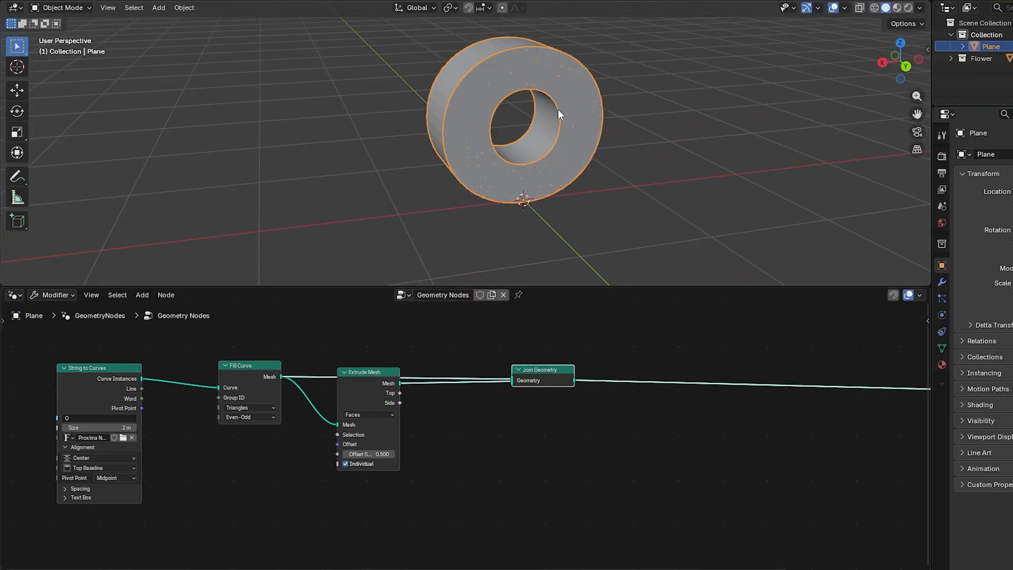
Add a Distribute Points in Volume node to the node tree.
{"action": "middle_click_drag", "start_coordinate": [559, 109], "coordinate": [567, 232]}
{"action": "key", "text": "shift+a"}
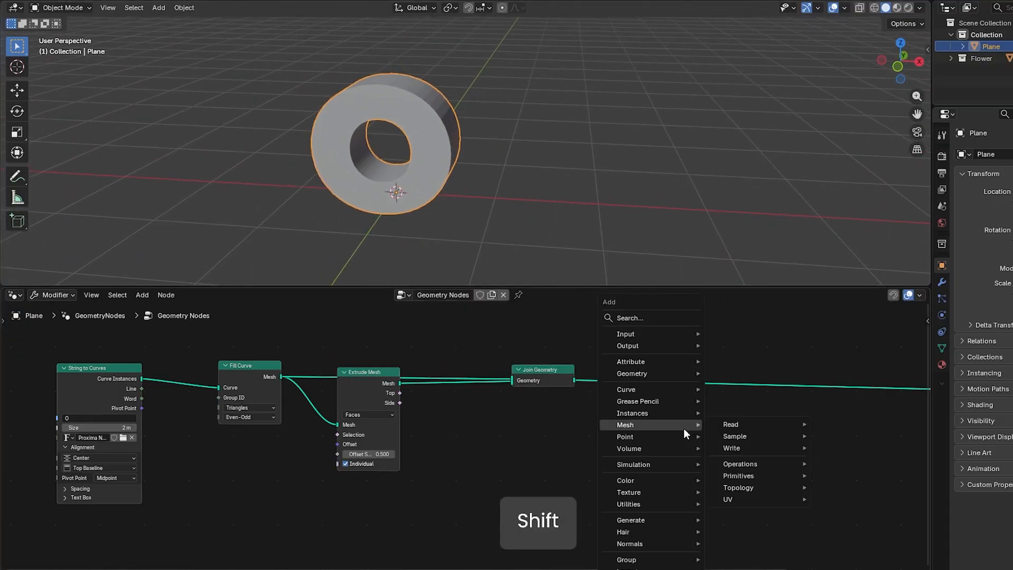
{"action": "type", "text": "distr"}
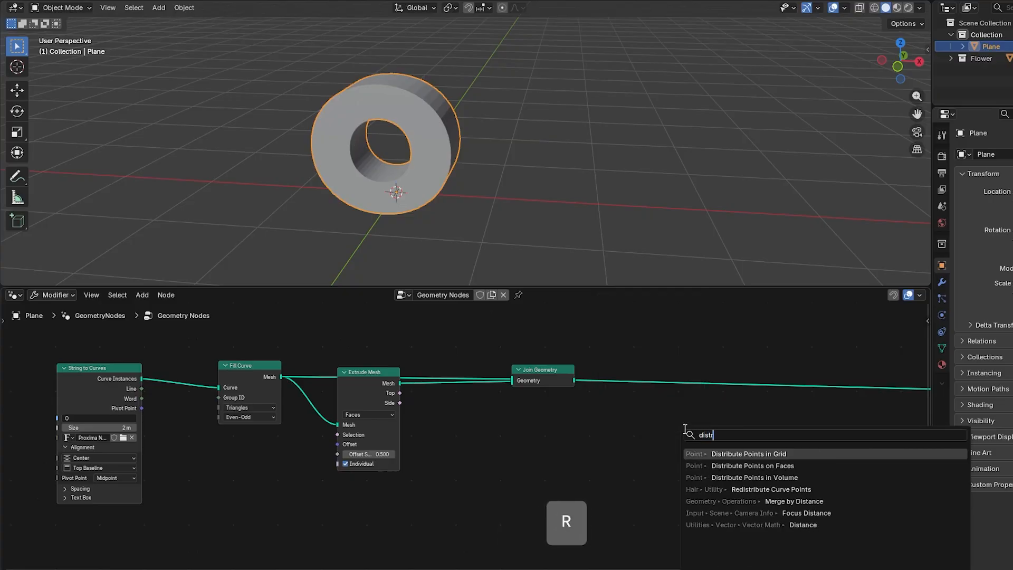
{"action": "key", "text": "Down"}
{"action": "key", "text": "Down"}
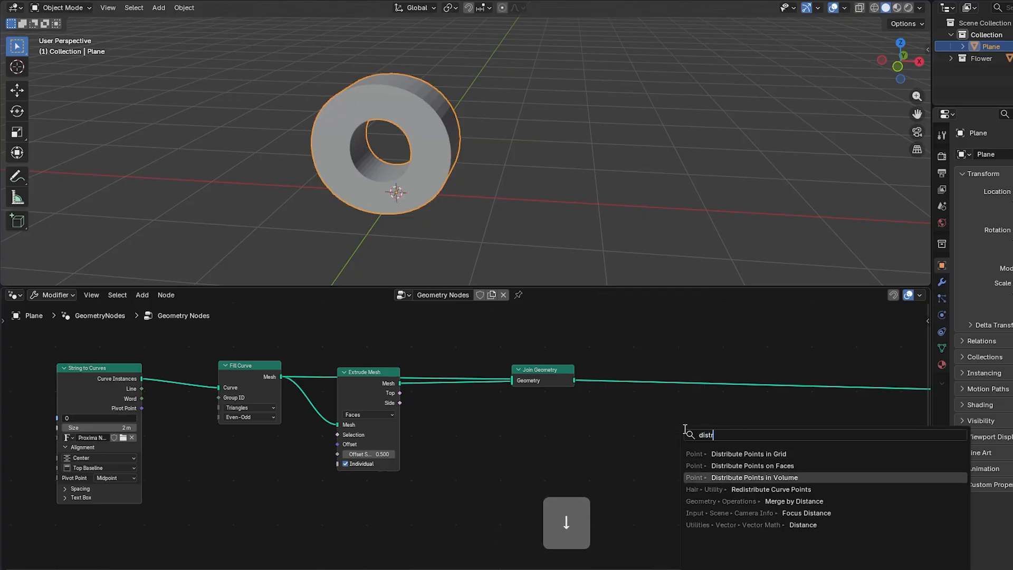
{"action": "key", "text": "Return"}
Insert a Mesh to Volume node after Join Geometry and place Distribute Points in Volume on the link behind it.
{"action": "key", "text": "shift+a"}
{"action": "type", "text": "mesh on v"}
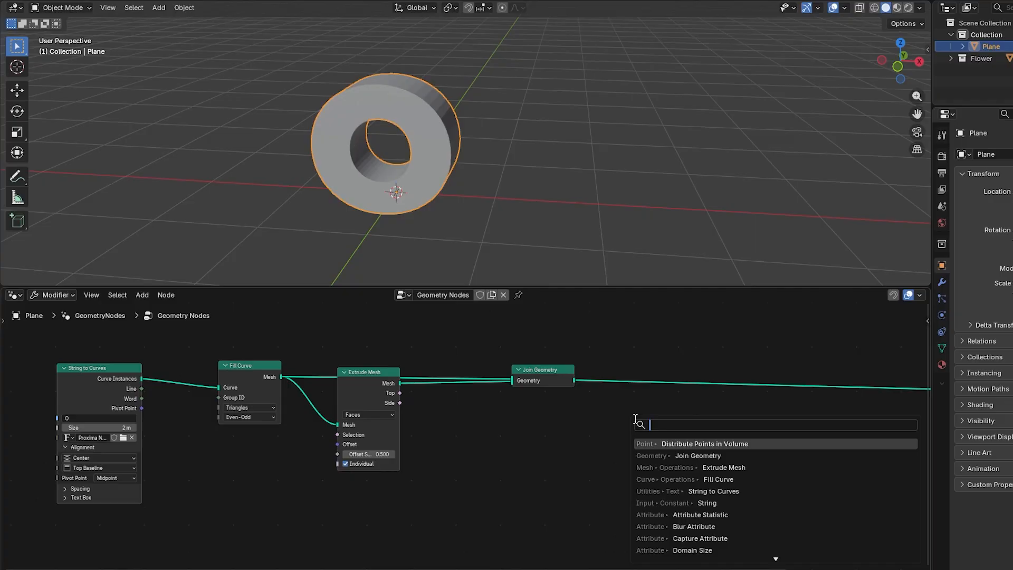
{"action": "key", "text": "Return"}
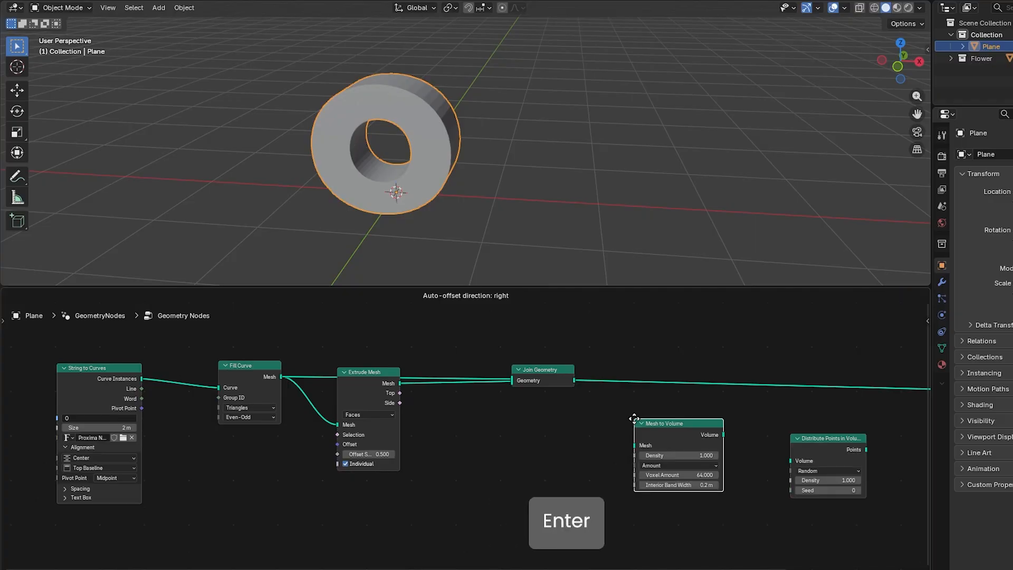
{"action": "left_click", "coordinate": [638, 369]}
{"action": "middle_click_drag", "start_coordinate": [479, 172], "coordinate": [438, 175]}
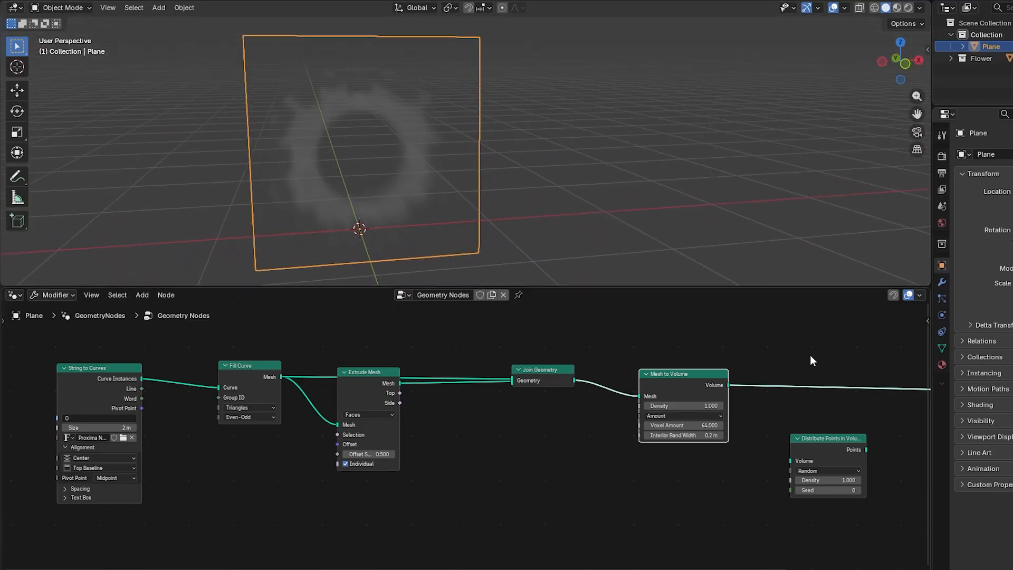
{"action": "left_click_drag", "start_coordinate": [842, 438], "coordinate": [807, 376]}
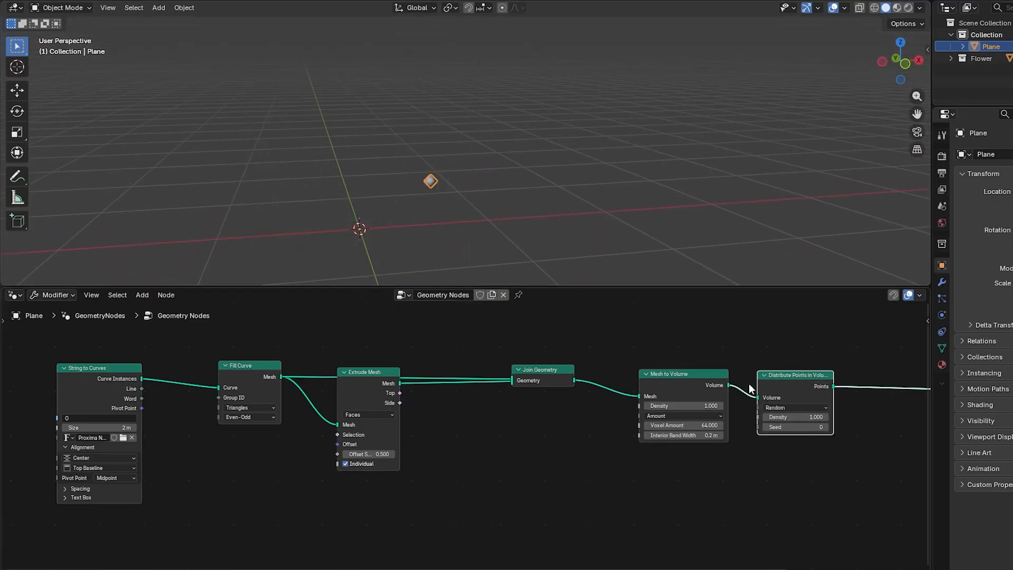
Set Mesh to Volume to voxel amount 100 and interior band width 0.1 m, and the point distribution density to 1260.9.
{"action": "left_click", "coordinate": [682, 425]}
{"action": "type", "text": "100"}
{"action": "key", "text": "Return"}
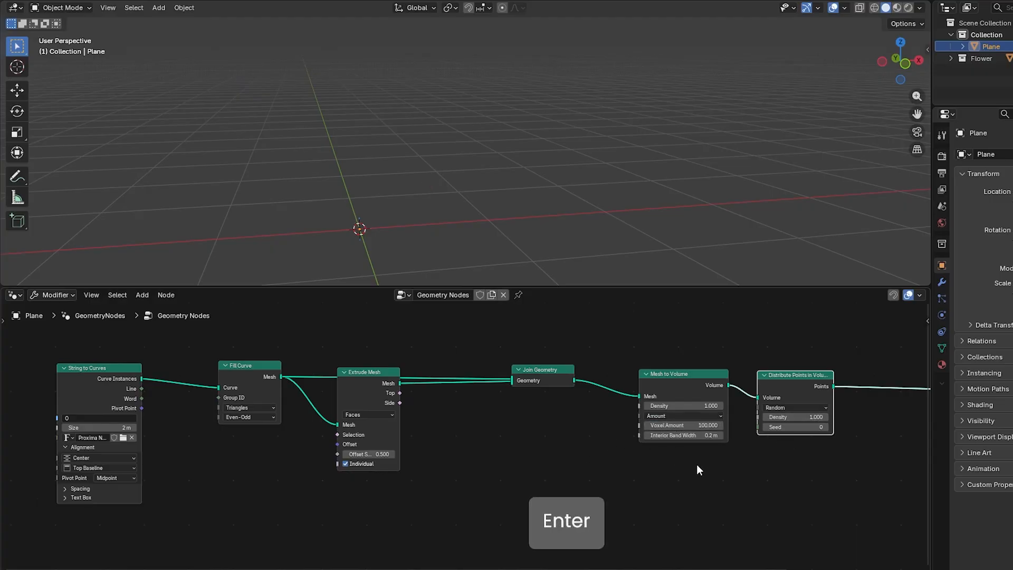
{"action": "left_click", "coordinate": [648, 434]}
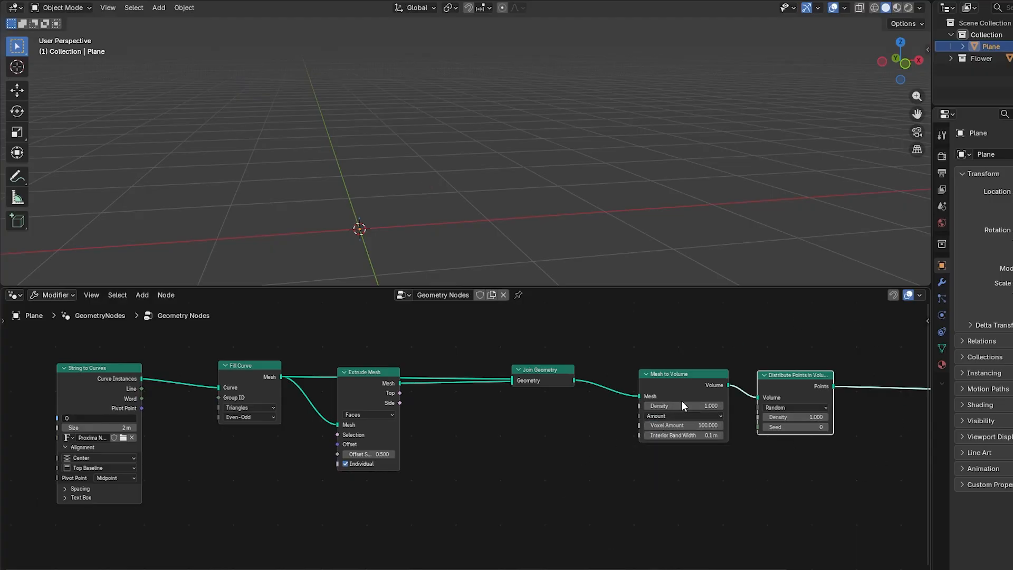
{"action": "left_click_drag", "start_coordinate": [783, 417], "coordinate": [1003, 418]}
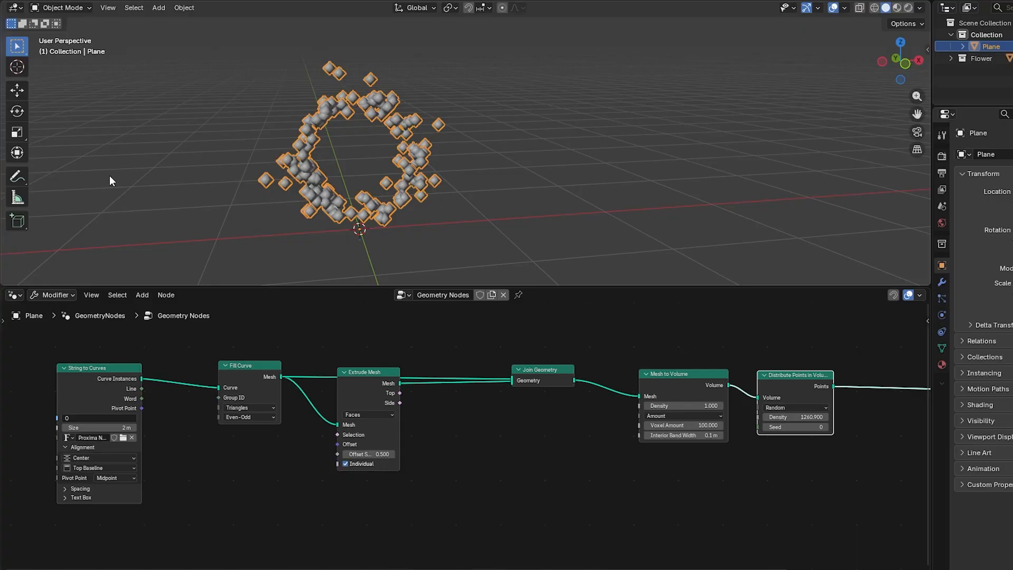
Make room after Join Geometry and insert a Realize Instances node between it and Mesh to Volume.
{"action": "middle_click_drag", "start_coordinate": [227, 190], "coordinate": [451, 128]}
{"action": "left_click_drag", "start_coordinate": [537, 374], "coordinate": [474, 372]}
{"action": "key", "text": "shift+a"}
{"action": "type", "text": "rali"}
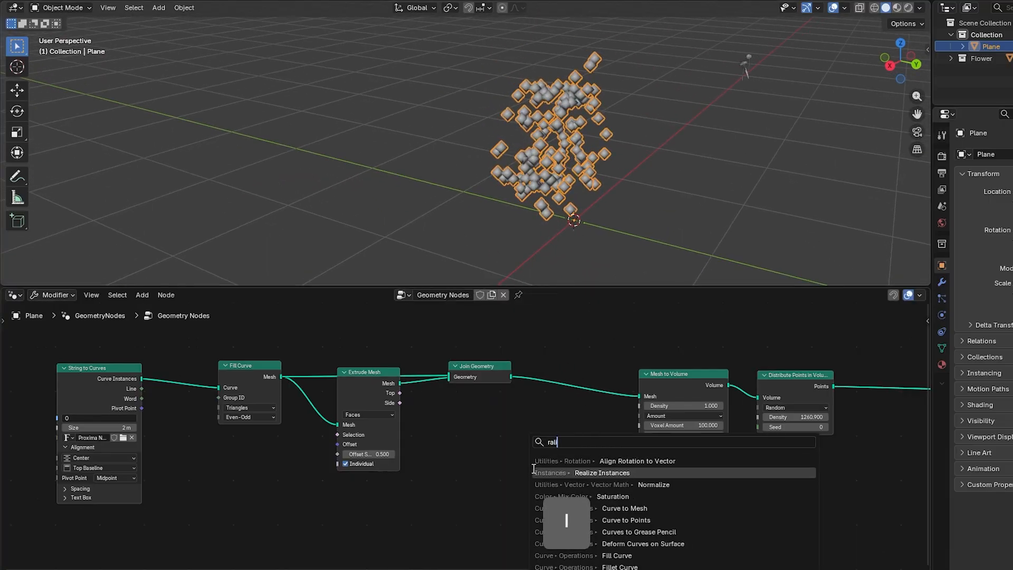
{"action": "key", "text": "Return"}
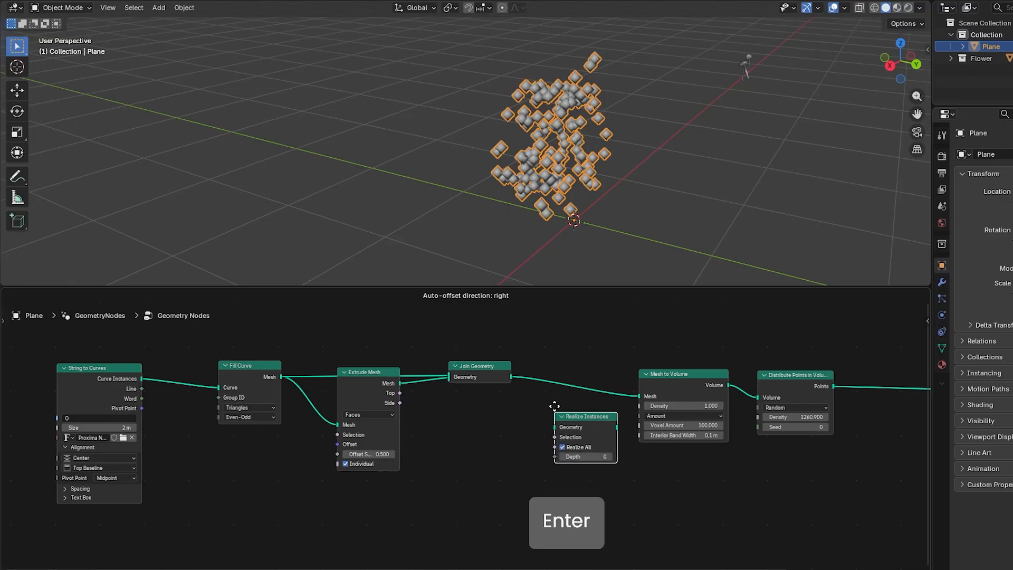
{"action": "left_click", "coordinate": [546, 379]}
Detach Distribute Points in Volume to inspect the volume with realized instances, and reattach it after Mesh to Volume.
{"action": "middle_click_drag", "start_coordinate": [554, 248], "coordinate": [481, 252]}
{"action": "middle_click_drag", "start_coordinate": [499, 157], "coordinate": [401, 254]}
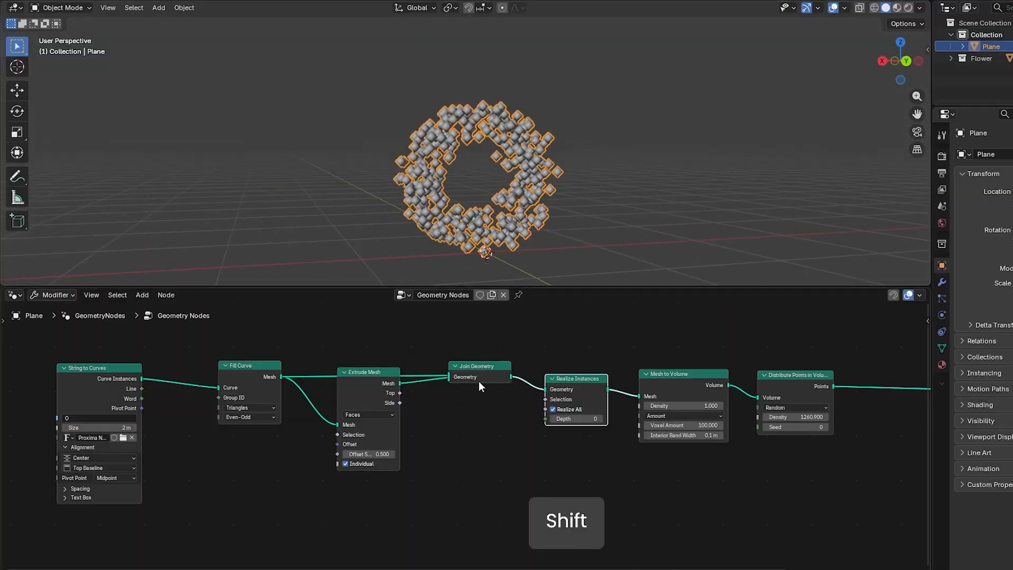
{"action": "mouse_move", "coordinate": [568, 380]}
{"action": "left_mouse_down", "text": "alt"}
{"action": "mouse_move", "coordinate": [541, 421]}
{"action": "mouse_move", "coordinate": [558, 373]}
{"action": "left_mouse_up", "text": "alt"}
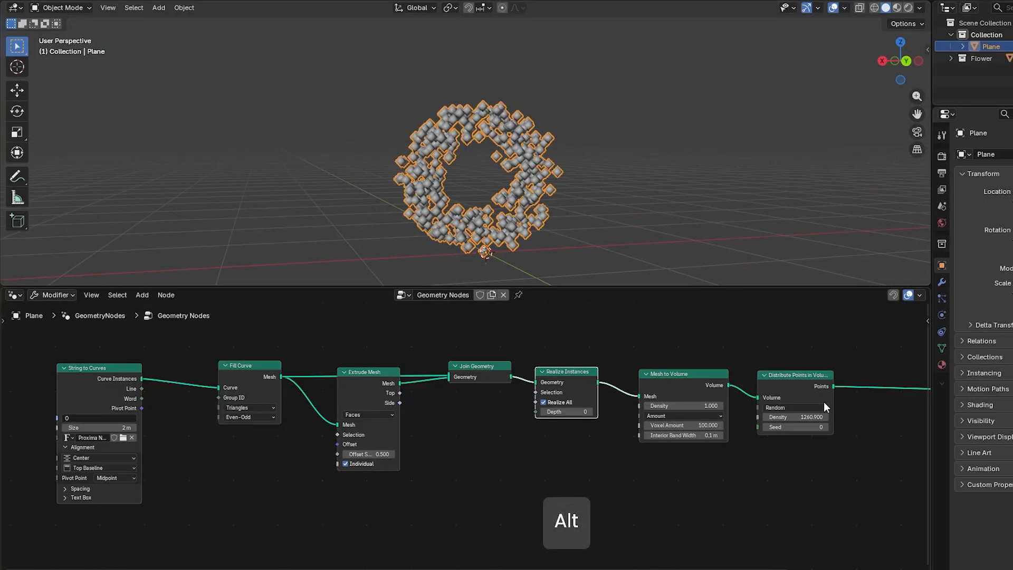
{"action": "left_click_drag", "start_coordinate": [824, 406], "coordinate": [823, 442], "text": "alt"}
{"action": "mouse_move", "coordinate": [556, 375]}
{"action": "left_mouse_down", "text": "alt"}
{"action": "mouse_move", "coordinate": [551, 406]}
{"action": "mouse_move", "coordinate": [574, 379]}
{"action": "left_mouse_up", "text": "alt"}
{"action": "middle_click_drag", "start_coordinate": [495, 165], "coordinate": [414, 204]}
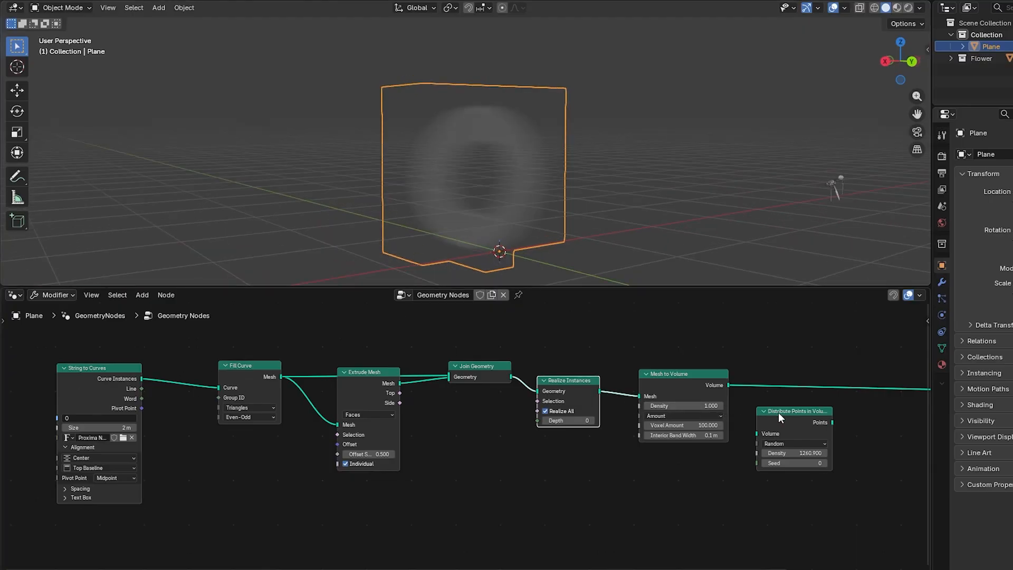
{"action": "left_click_drag", "start_coordinate": [778, 413], "coordinate": [784, 384]}
Insert a Merge by Distance node between Distribute Points in Volume and the Group Output.
{"action": "mouse_move", "coordinate": [528, 211]}
{"action": "middle_mouse_down"}
{"action": "mouse_move", "coordinate": [409, 195]}
{"action": "mouse_move", "coordinate": [588, 214]}
{"action": "mouse_move", "coordinate": [533, 214]}
{"action": "middle_mouse_up"}
{"action": "scroll", "coordinate": [692, 457], "scroll_direction": "down", "scroll_amount": 5, "text": "shift"}
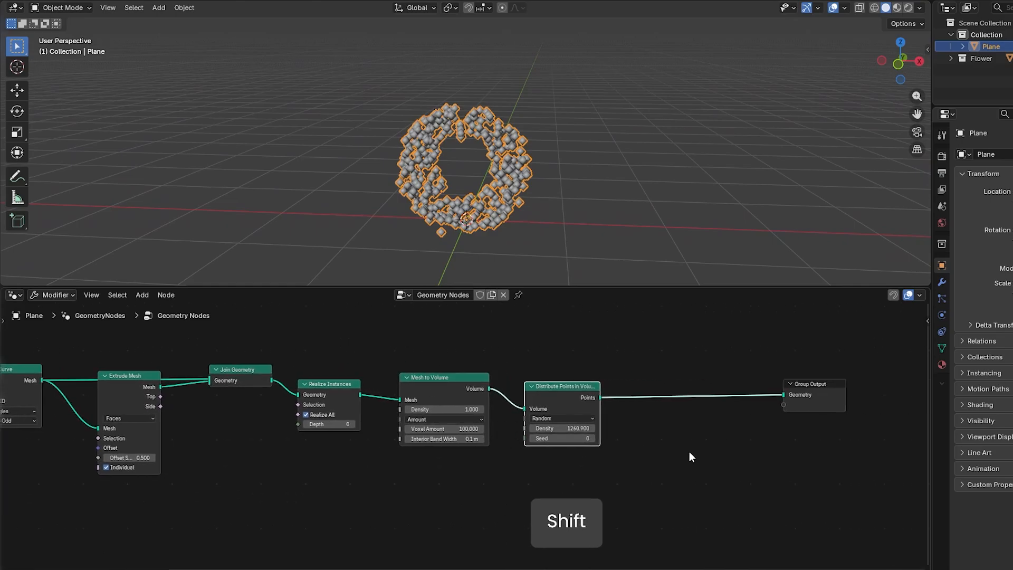
{"action": "key", "text": "a"}
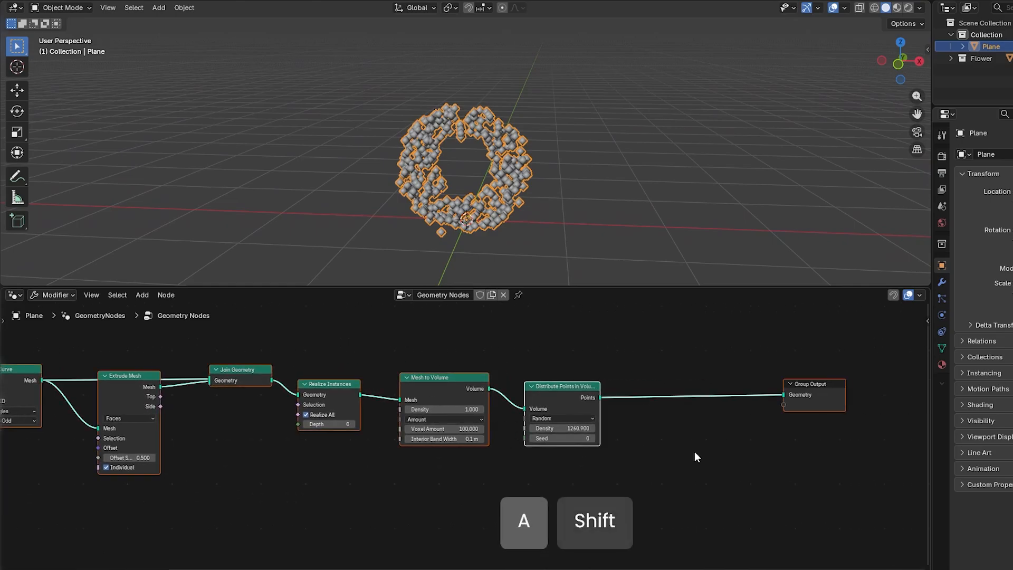
{"action": "key", "text": "shift+a"}
{"action": "type", "text": "merg"}
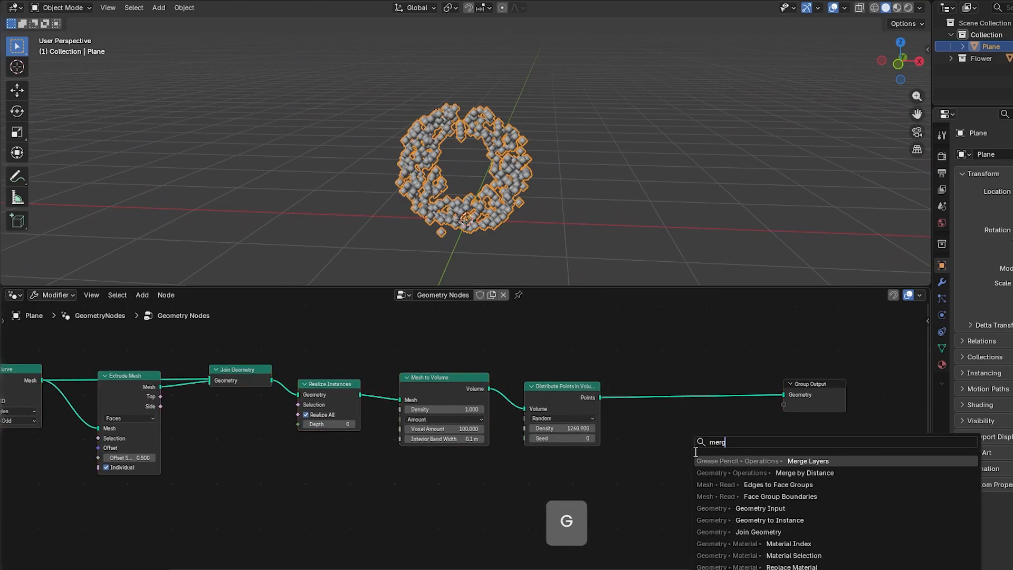
{"action": "key", "text": "Down"}
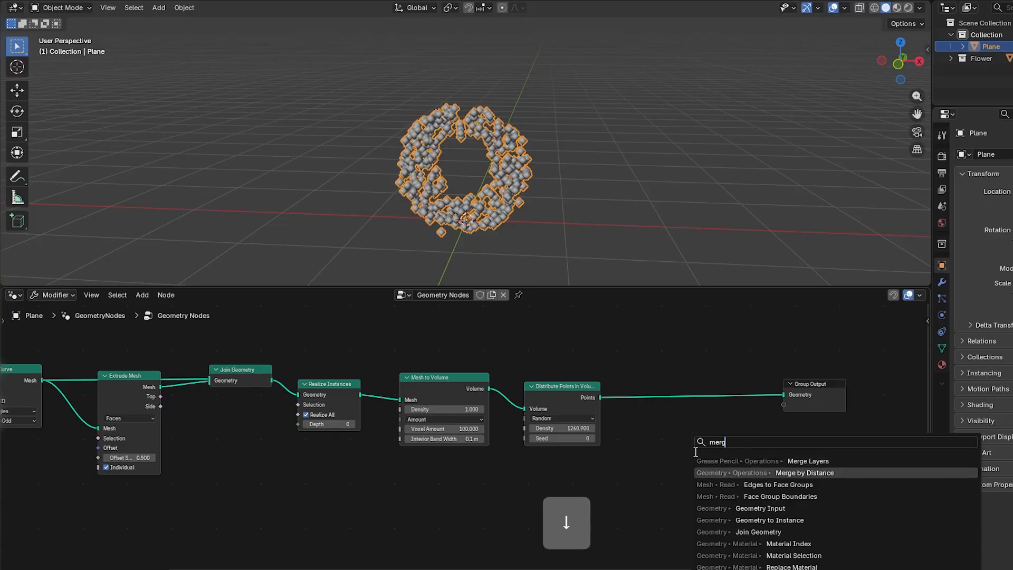
{"action": "key", "text": "Return"}
{"action": "left_click", "coordinate": [664, 392]}
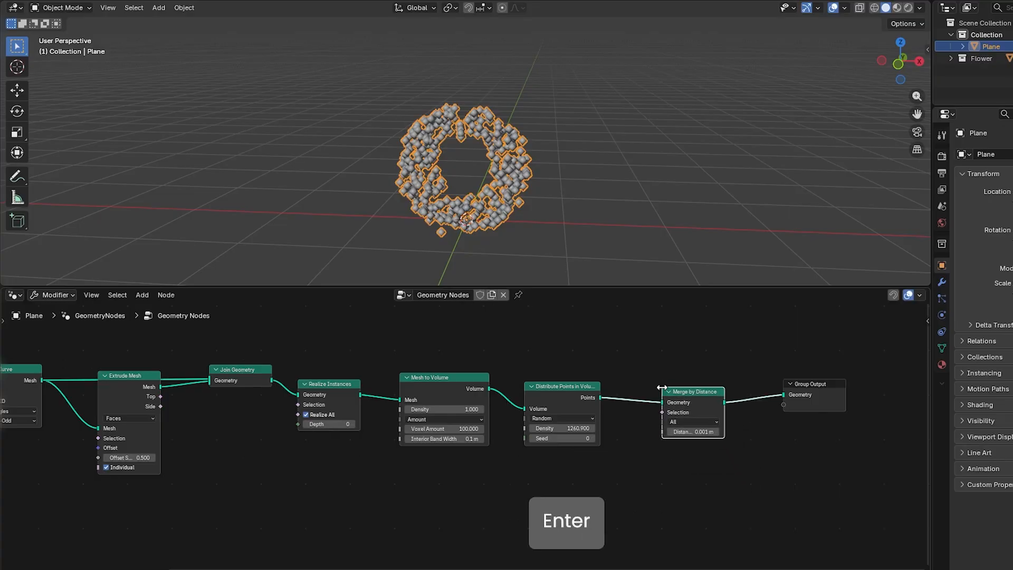
Try a merge distance of 0.01 m and raise it in increments to 0.31 m.
{"action": "scroll", "coordinate": [486, 150], "scroll_direction": "up", "scroll_amount": 5}
{"action": "middle_click_drag", "start_coordinate": [487, 150], "coordinate": [511, 181]}
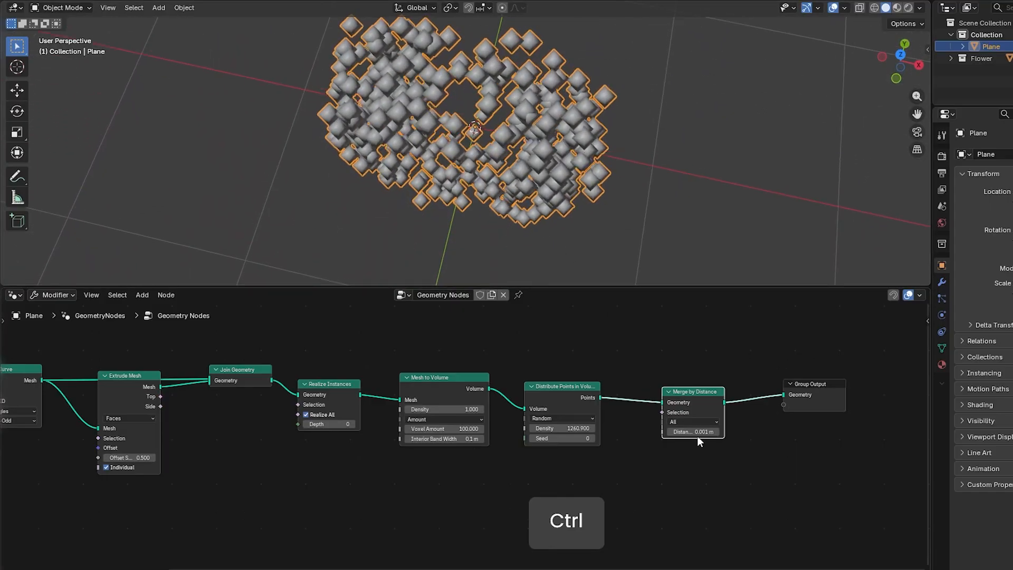
{"action": "mouse_move", "coordinate": [698, 433]}
{"action": "left_mouse_down"}
{"action": "mouse_move", "coordinate": [755, 433]}
{"action": "mouse_move", "coordinate": [696, 433]}
{"action": "left_mouse_up"}
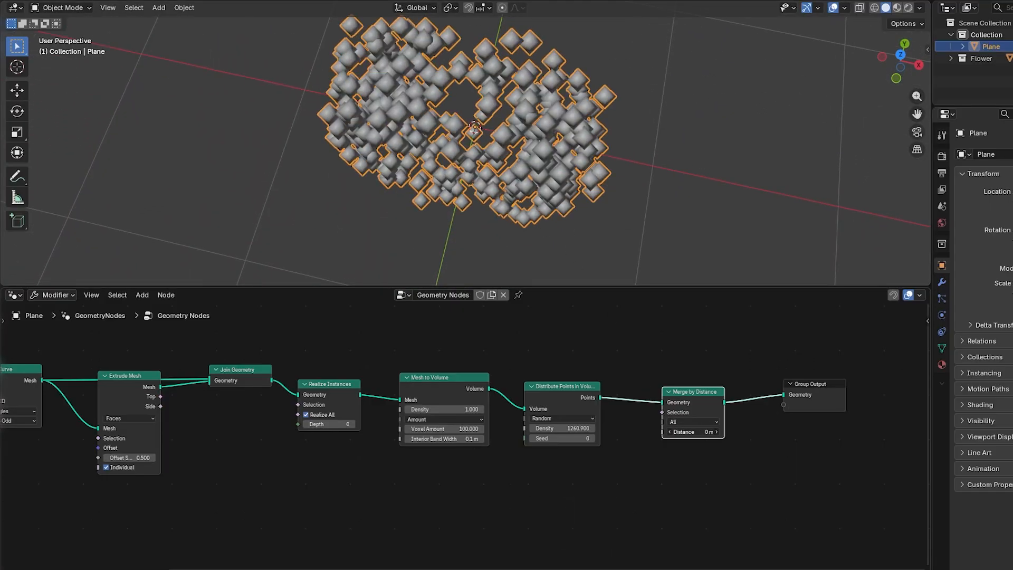
{"action": "left_click", "coordinate": [699, 434]}
{"action": "type", "text": "0.01"}
{"action": "key", "text": "Return"}
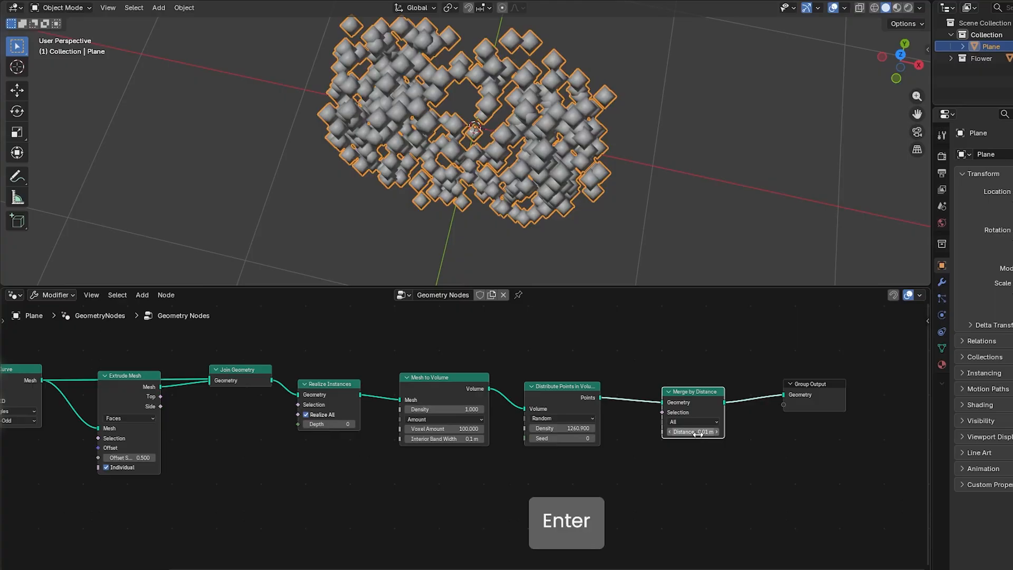
{"action": "left_click", "coordinate": [720, 432]}
{"action": "left_click", "coordinate": [720, 432]}
{"action": "left_click", "coordinate": [720, 433]}
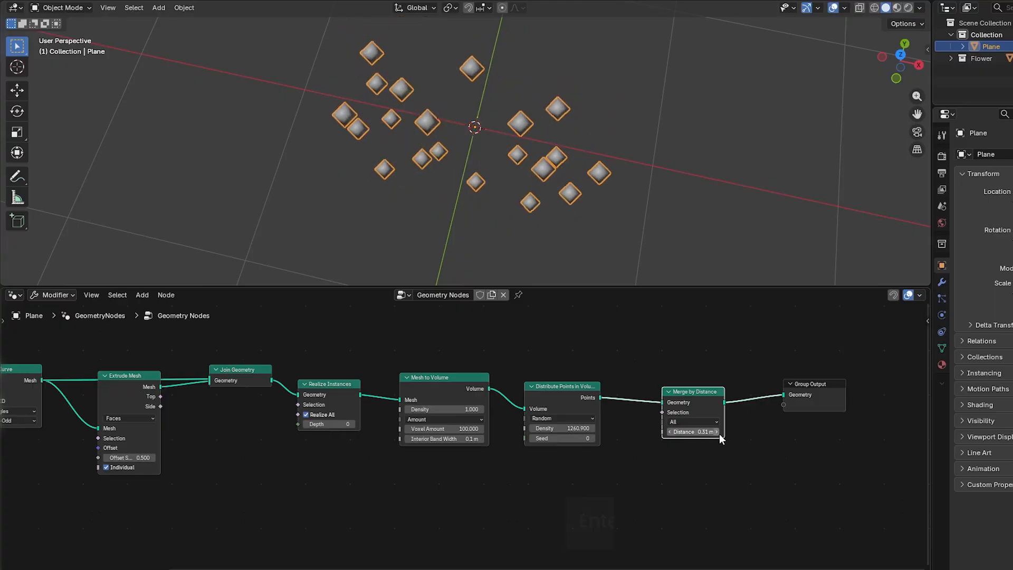
Set the distance of the Merge by Distance node to 0.1 m.
{"action": "left_click", "coordinate": [692, 433]}
{"action": "type", "text": "0.1"}
{"action": "key", "text": "Return"}
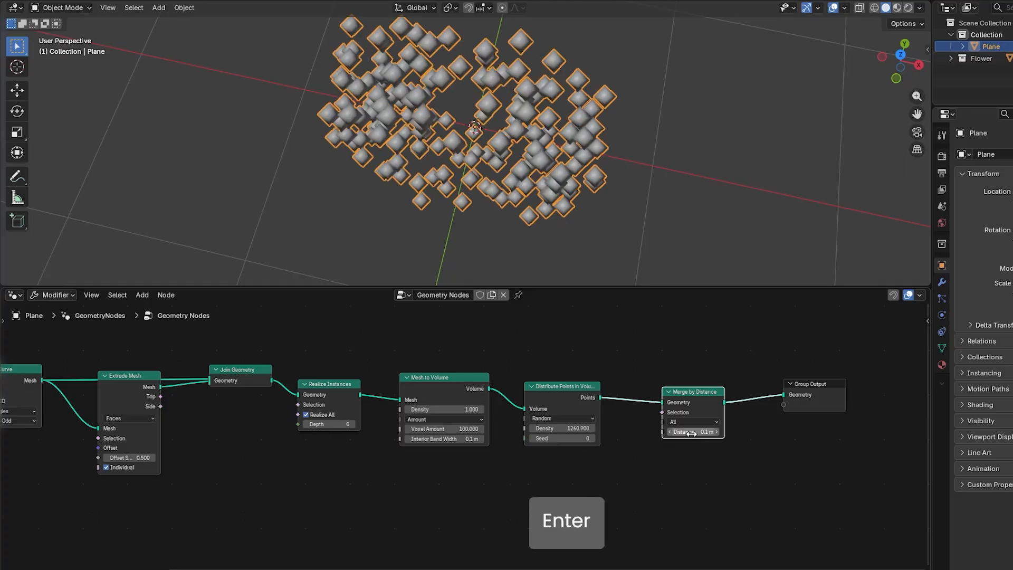
Move the Group Output farther away and insert an Instance on Points node between Merge by Distance and it.
{"action": "middle_click_drag", "start_coordinate": [560, 259], "coordinate": [550, 158]}
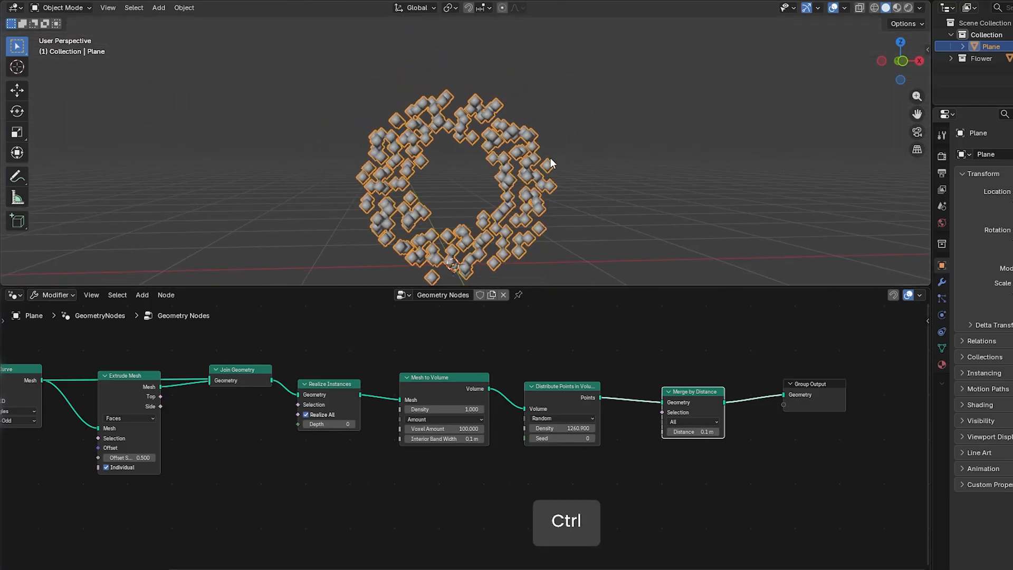
{"action": "middle_click_drag", "start_coordinate": [598, 323], "coordinate": [607, 359], "text": "ctrl"}
{"action": "middle_click_drag", "start_coordinate": [641, 361], "coordinate": [581, 383], "text": "shift"}
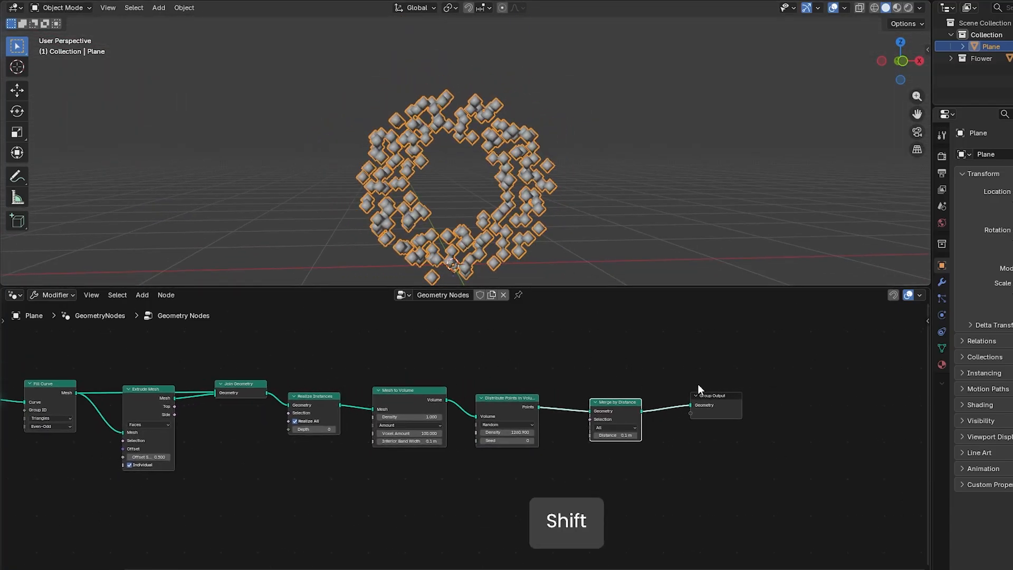
{"action": "left_click_drag", "start_coordinate": [717, 397], "coordinate": [869, 391]}
{"action": "key", "text": "shift+a"}
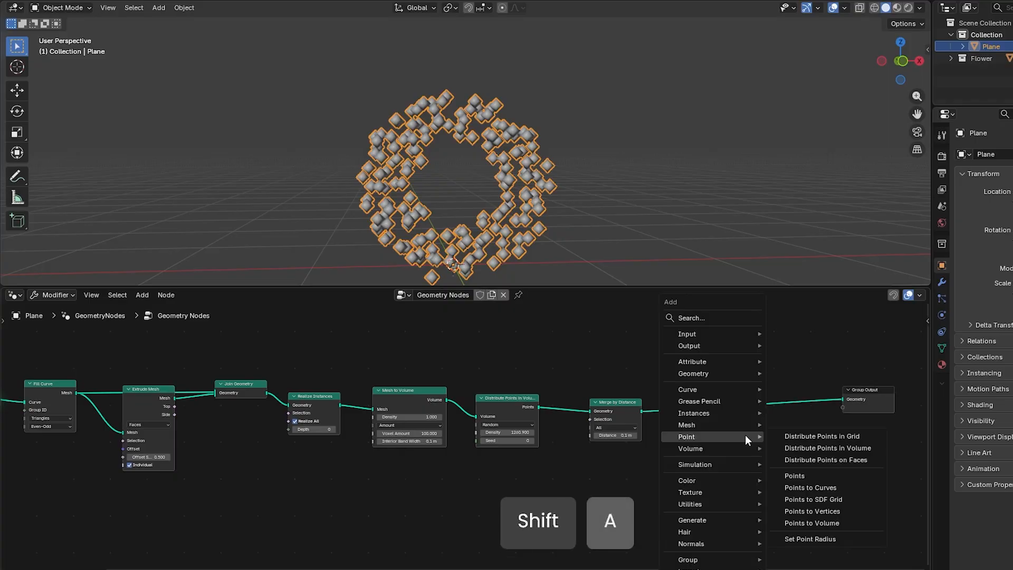
{"action": "type", "text": "in"}
{"action": "key", "text": "Return"}
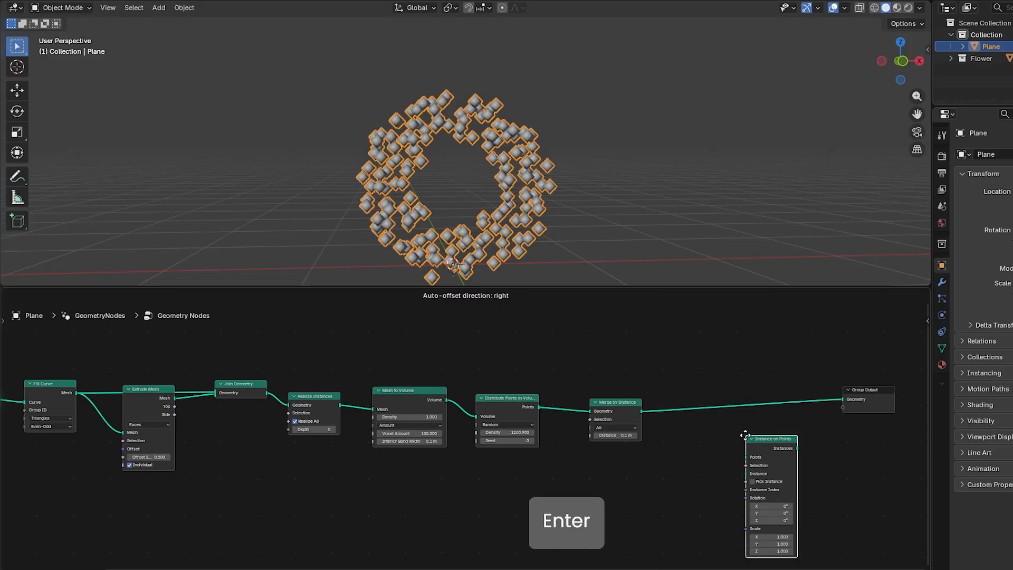
{"action": "left_click", "coordinate": [737, 394]}
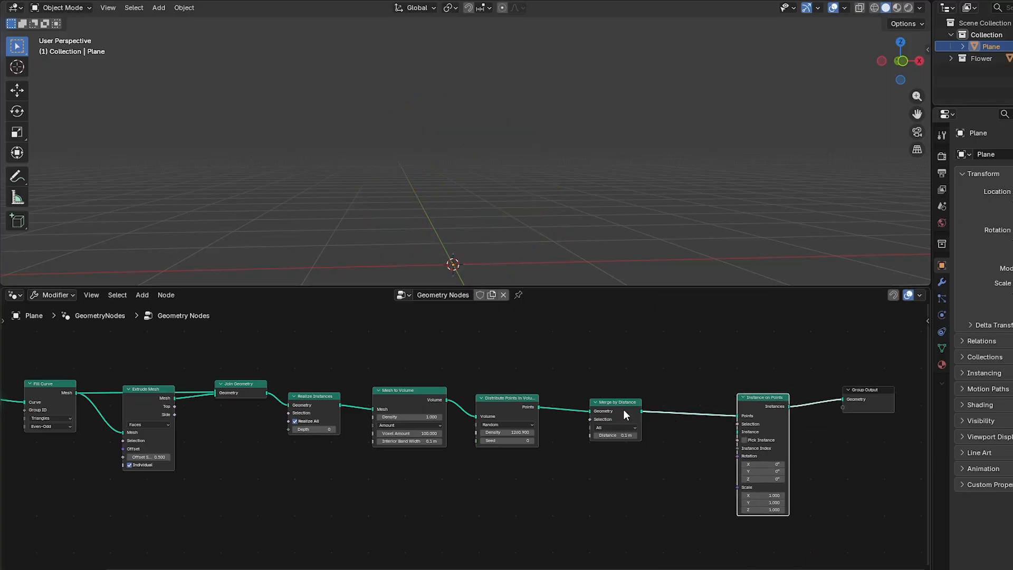
Bring the Flower collection into the node tree as a Collection Info node placed below the Merge by Distance node.
{"action": "left_click", "coordinate": [951, 58]}
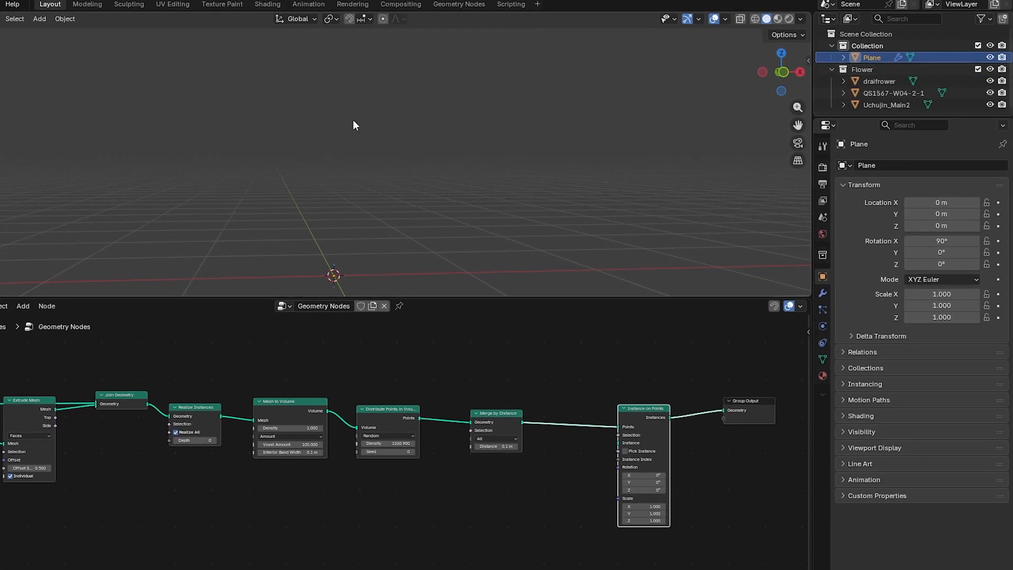
{"action": "middle_click_drag", "start_coordinate": [283, 232], "coordinate": [707, 233], "text": "shift"}
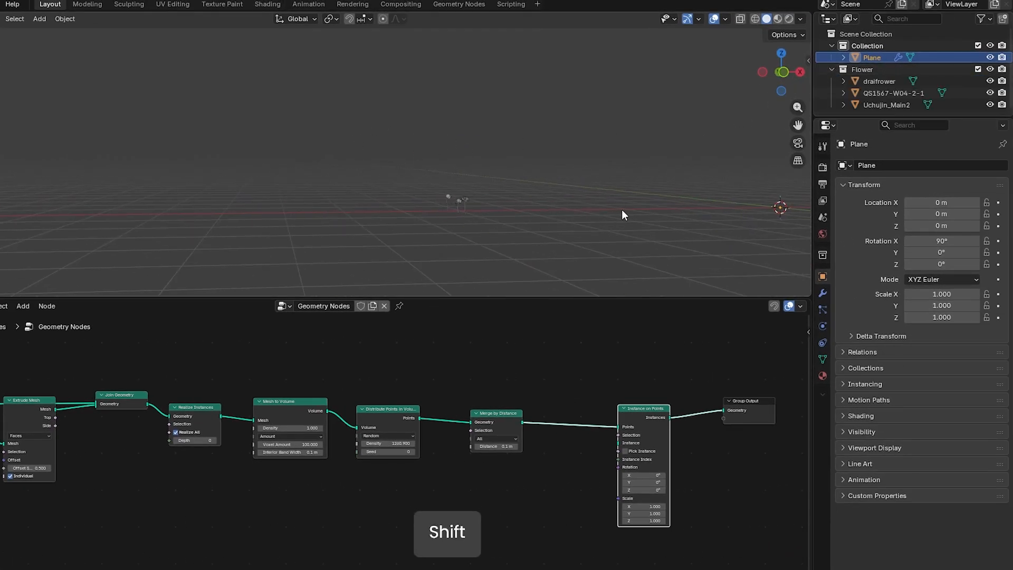
{"action": "middle_click_drag", "start_coordinate": [621, 215], "coordinate": [321, 220], "text": "shift"}
{"action": "left_click", "coordinate": [832, 69]}
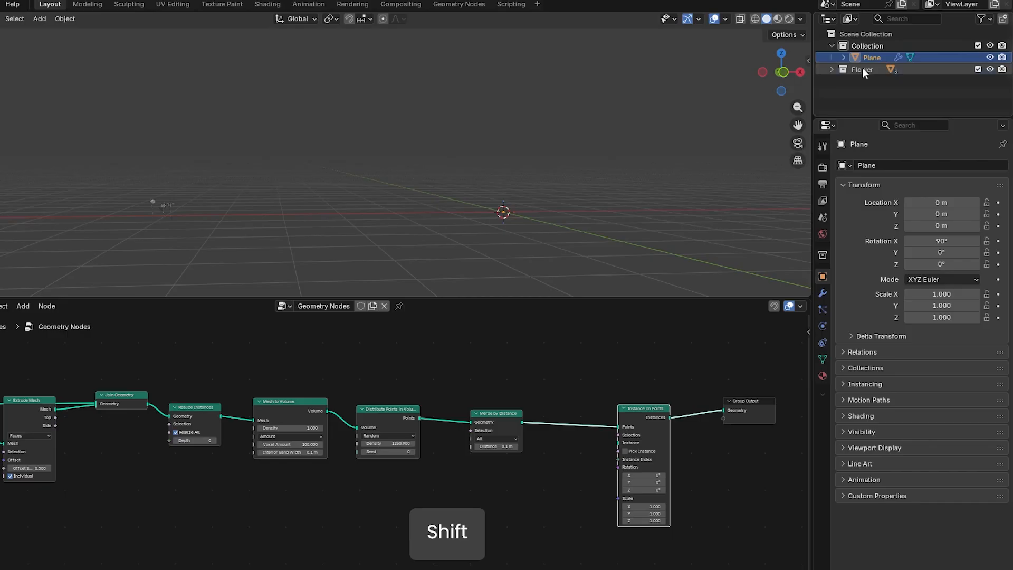
{"action": "left_click_drag", "start_coordinate": [863, 69], "coordinate": [477, 514]}
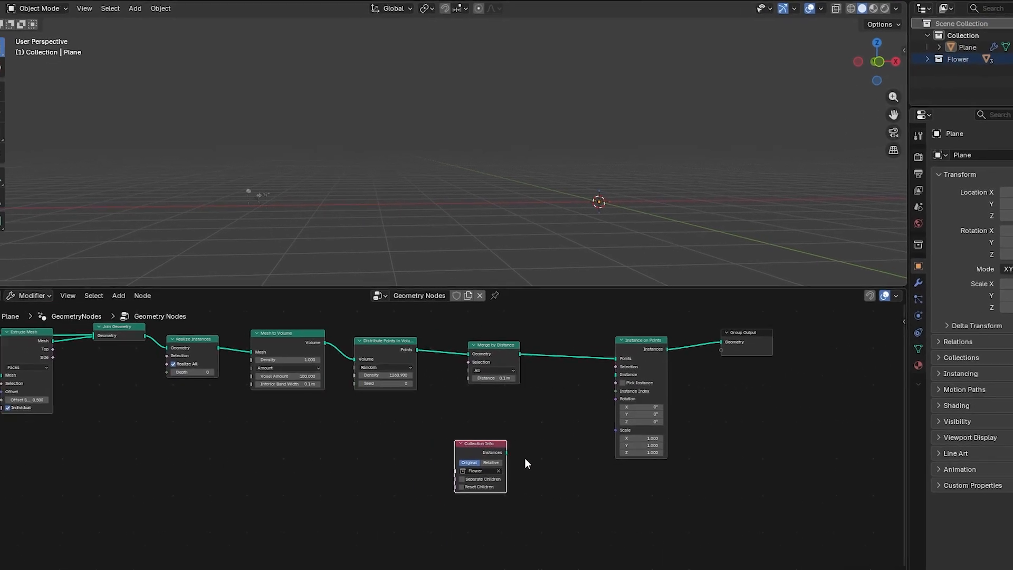
{"action": "left_click_drag", "start_coordinate": [524, 443], "coordinate": [493, 441]}
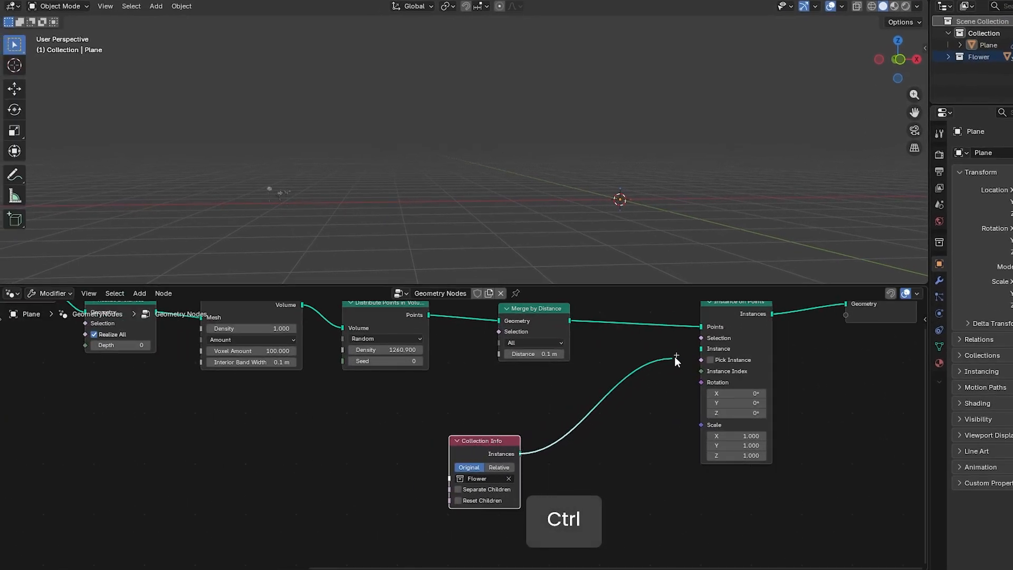
Connect the Collection Info Instances output to the Instance input of Instance on Points and move Collection Info farther from that node.
{"action": "left_click_drag", "start_coordinate": [674, 356], "coordinate": [692, 348]}
{"action": "scroll", "coordinate": [238, 157], "scroll_direction": "up", "scroll_amount": 3}
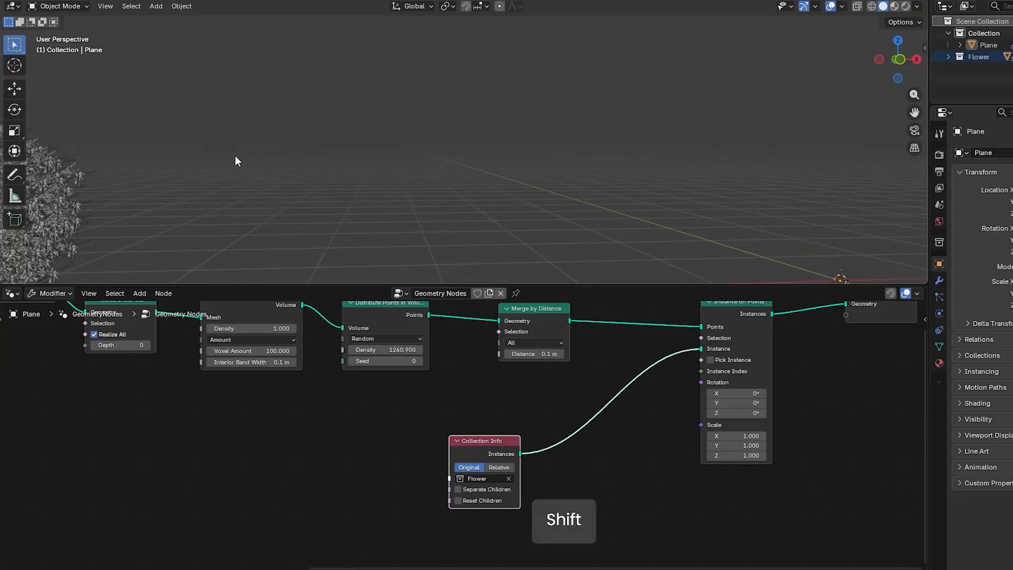
{"action": "middle_click_drag", "start_coordinate": [235, 161], "coordinate": [501, 208], "text": "shift"}
{"action": "middle_click_drag", "start_coordinate": [569, 169], "coordinate": [336, 94]}
{"action": "middle_click_drag", "start_coordinate": [394, 157], "coordinate": [465, 280]}
{"action": "left_click_drag", "start_coordinate": [502, 445], "coordinate": [436, 422]}
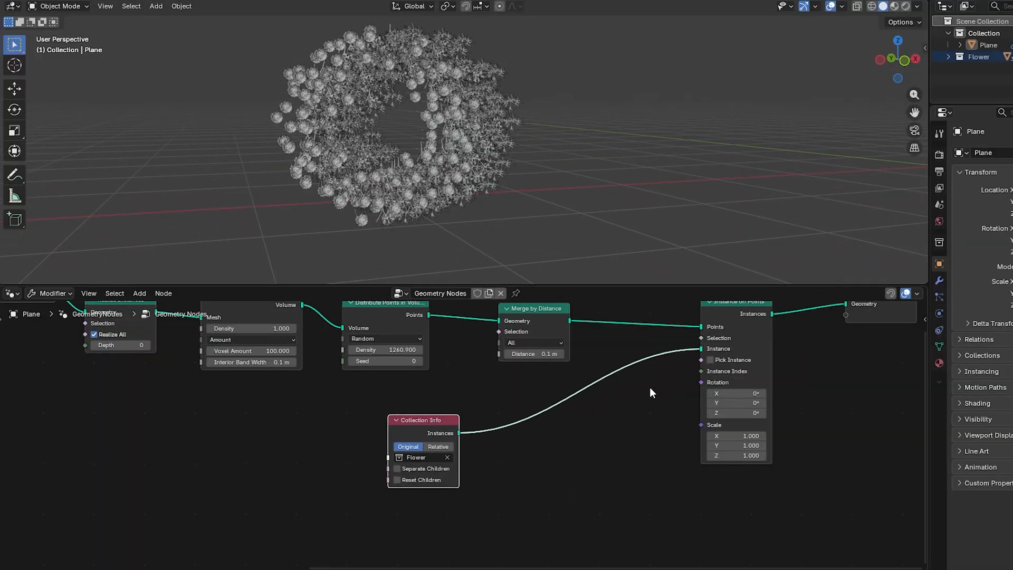
Enable Separate Children and Reset Children on Collection Info, and enable Pick Instance on Instance on Points.
{"action": "left_click", "coordinate": [397, 479]}
{"action": "middle_click_drag", "start_coordinate": [708, 222], "coordinate": [131, 233], "text": "shift"}
{"action": "middle_click_drag", "start_coordinate": [524, 171], "coordinate": [524, 217]}
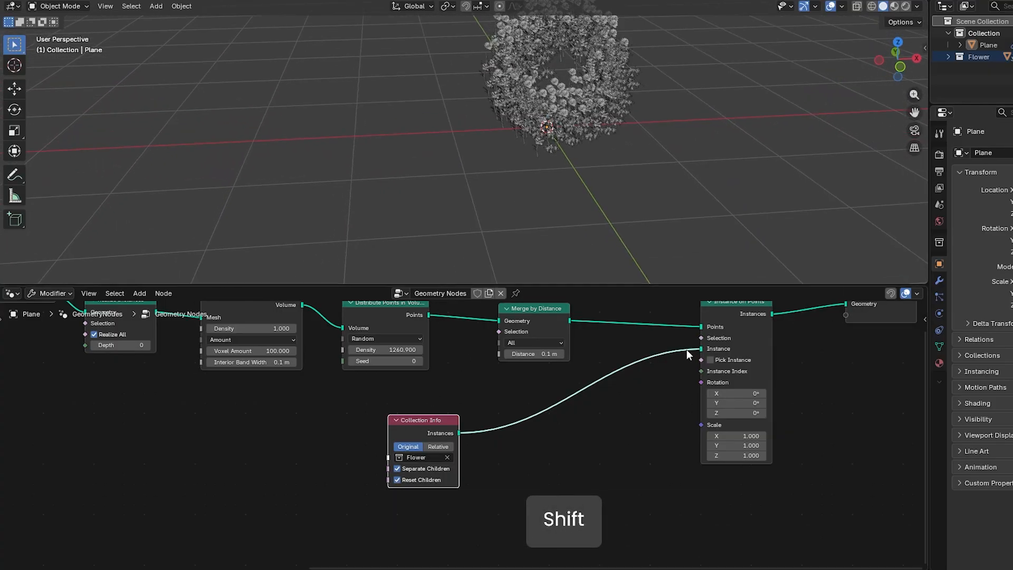
{"action": "left_click", "coordinate": [711, 361]}
{"action": "middle_click_drag", "start_coordinate": [597, 172], "coordinate": [520, 158], "text": "shift"}
{"action": "mouse_move", "coordinate": [465, 166]}
{"action": "middle_mouse_down", "text": "ctrl"}
{"action": "mouse_move", "coordinate": [458, 142]}
{"action": "mouse_move", "coordinate": [531, 155]}
{"action": "mouse_move", "coordinate": [475, 159]}
{"action": "middle_mouse_up", "text": "ctrl"}
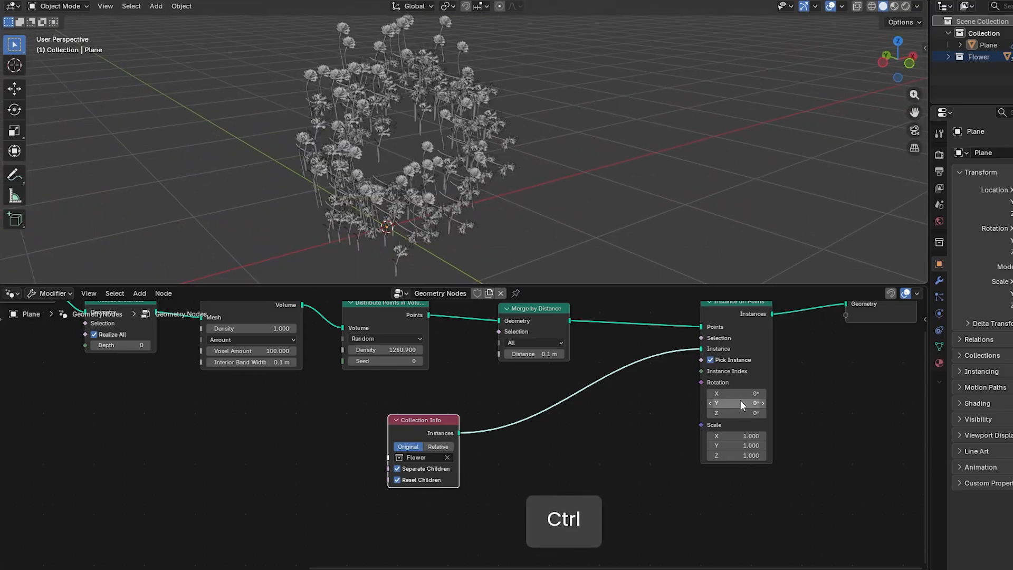
Shift Instance on Points closer to Merge by Distance, add a Random Value node and connect its output to the Rotation input.
{"action": "left_click_drag", "start_coordinate": [744, 384], "coordinate": [707, 382]}
{"action": "left_click_drag", "start_coordinate": [706, 392], "coordinate": [684, 389]}
{"action": "key", "text": "ctrl+z"}
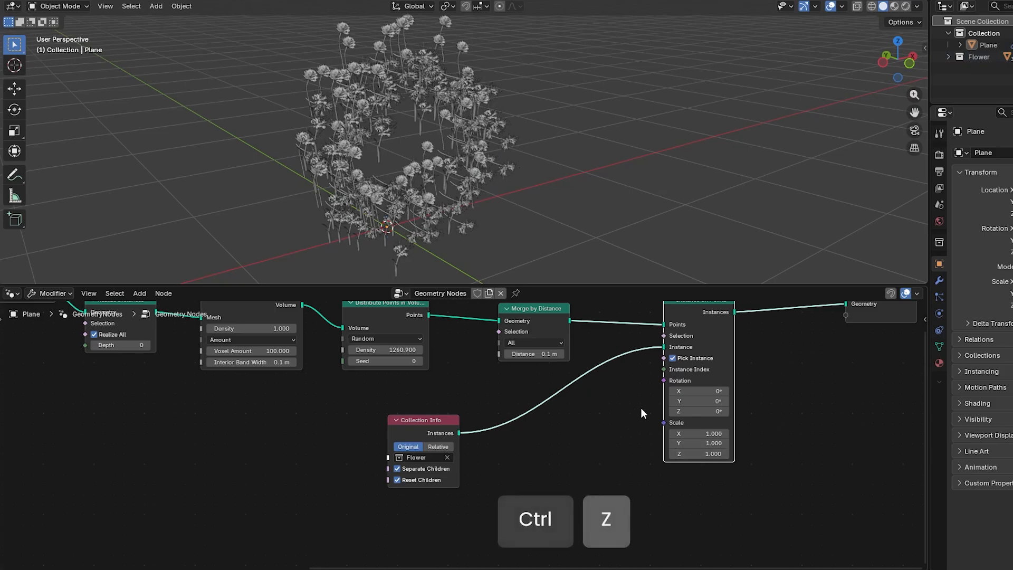
{"action": "key", "text": "shift+a"}
{"action": "type", "text": "ra"}
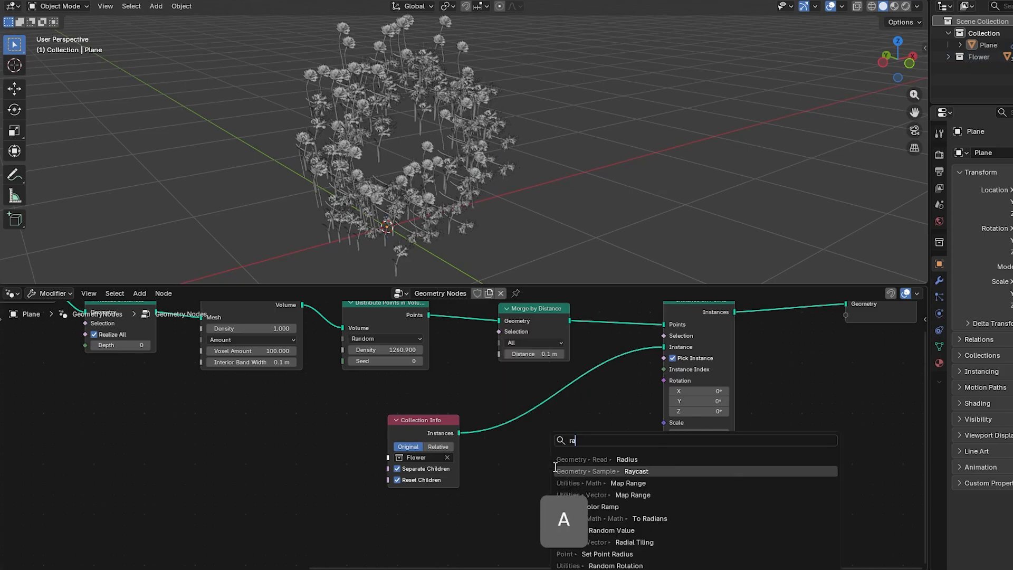
{"action": "type", "text": "ndom"}
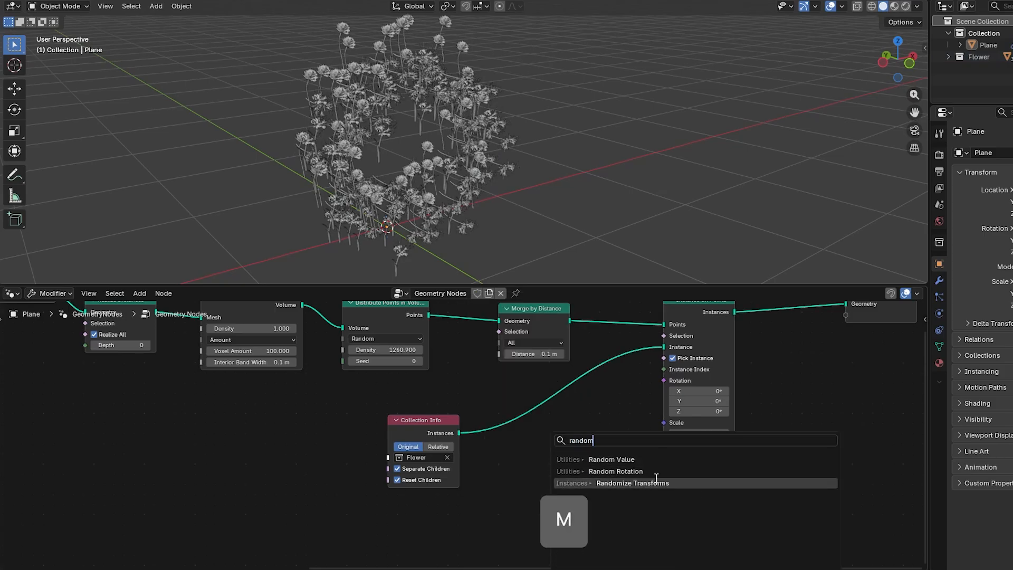
{"action": "left_click", "coordinate": [613, 459]}
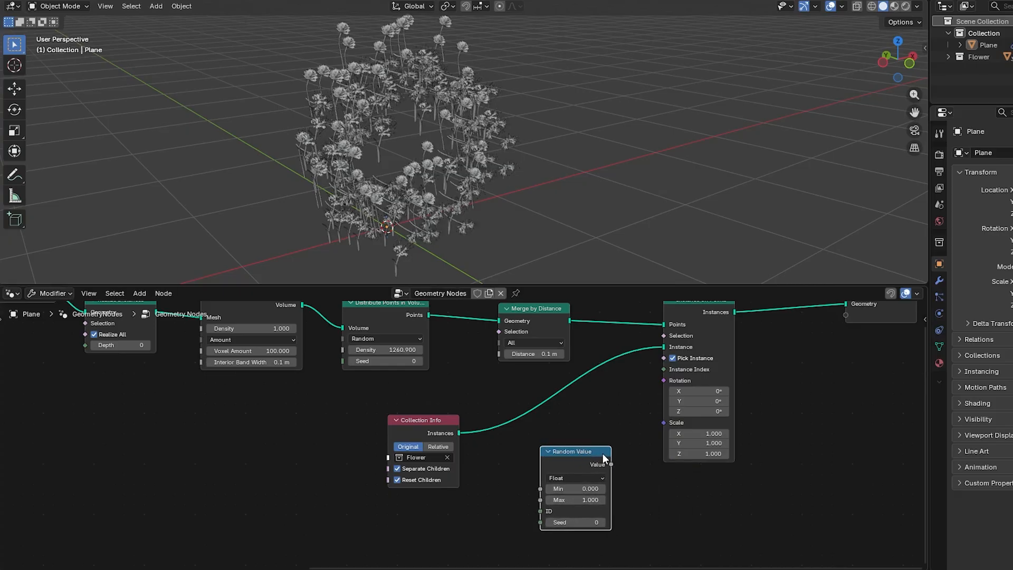
{"action": "left_click_drag", "start_coordinate": [646, 387], "coordinate": [662, 381]}
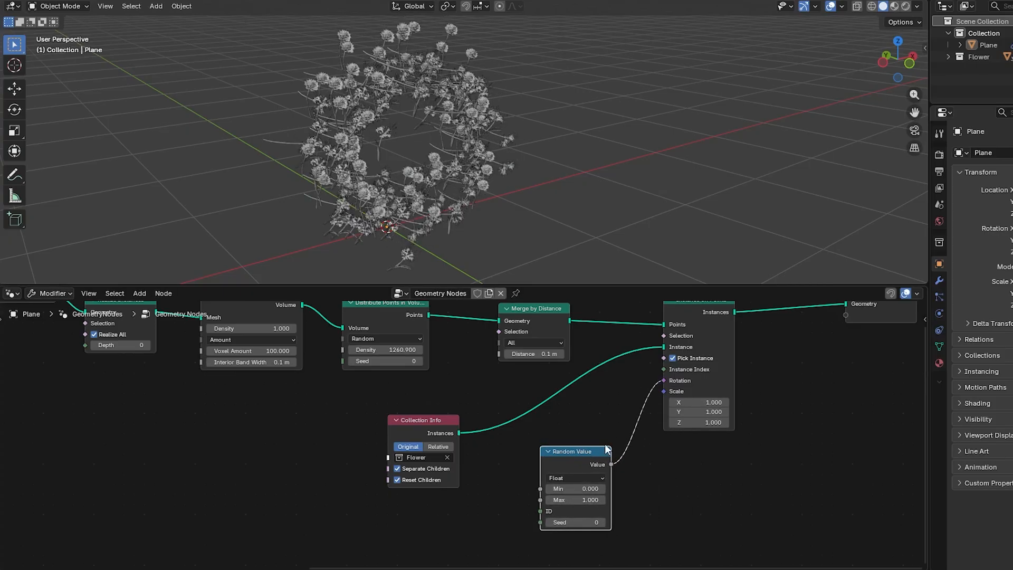
Set the rotation Random Value node's Max to 12.6 and move it and Collection Info farther from Instance on Points.
{"action": "left_click_drag", "start_coordinate": [575, 449], "coordinate": [558, 423]}
{"action": "left_click_drag", "start_coordinate": [560, 474], "coordinate": [694, 474]}
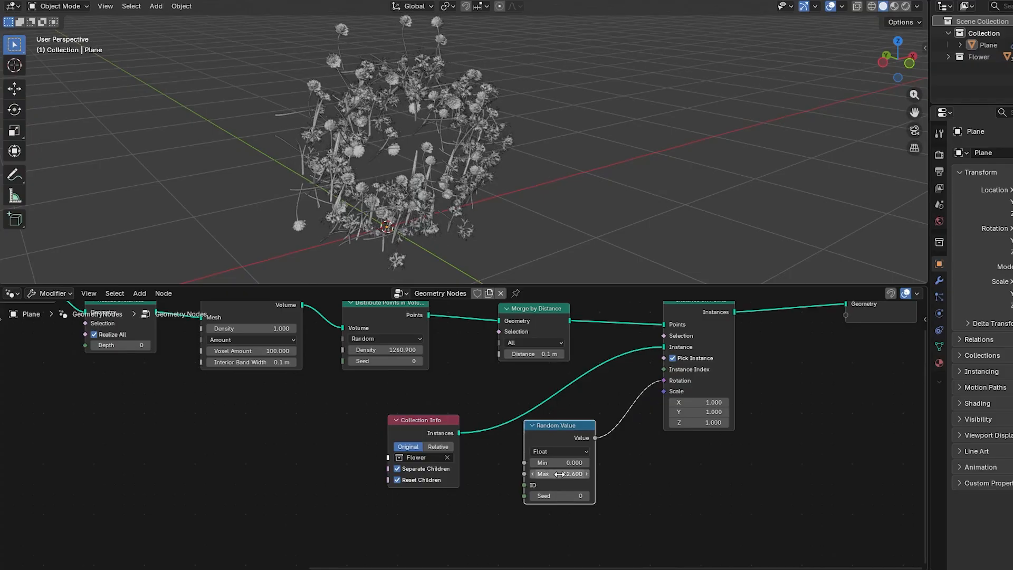
{"action": "left_click_drag", "start_coordinate": [440, 421], "coordinate": [395, 385]}
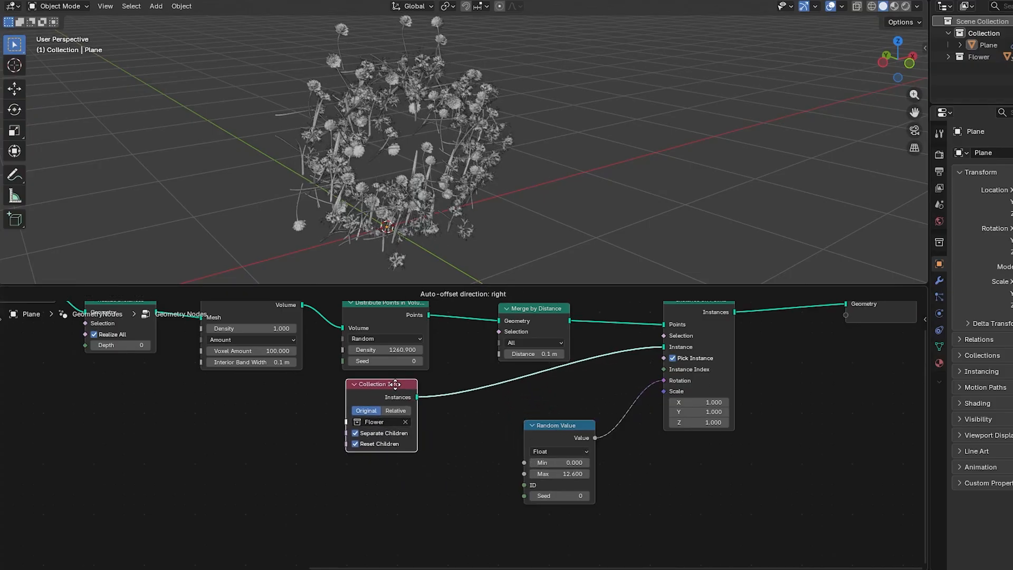
{"action": "left_click_drag", "start_coordinate": [552, 425], "coordinate": [471, 410]}
Duplicate the Random Value node, connect the copy to the Scale input of Instance on Points and set its Max to 1.5.
{"action": "key", "text": "shift+d"}
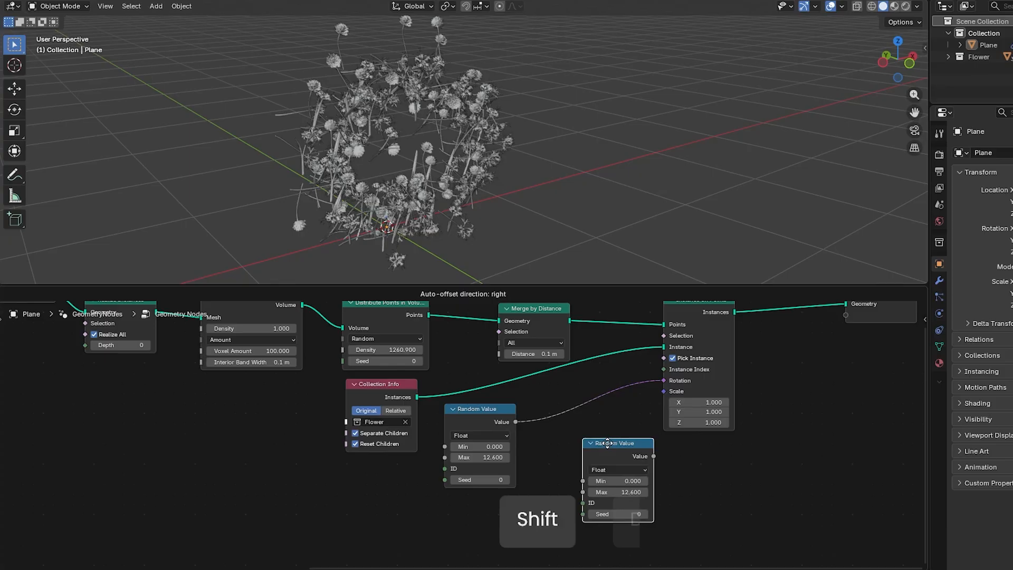
{"action": "left_click_drag", "start_coordinate": [644, 403], "coordinate": [663, 392]}
{"action": "middle_click_drag", "start_coordinate": [611, 476], "coordinate": [612, 457]}
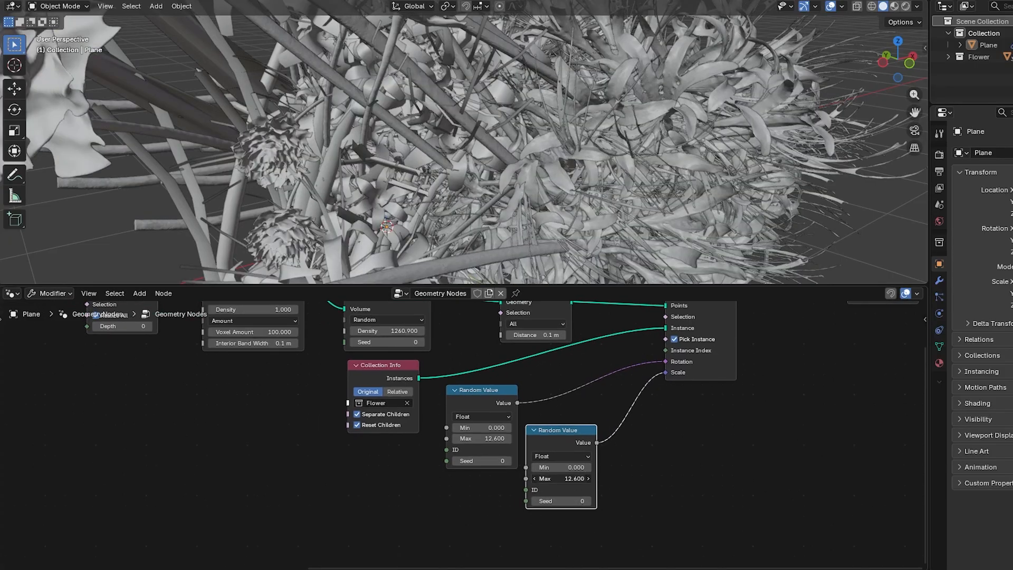
{"action": "left_click_drag", "start_coordinate": [562, 479], "coordinate": [506, 479]}
{"action": "middle_click_drag", "start_coordinate": [380, 158], "coordinate": [576, 118]}
{"action": "scroll", "coordinate": [576, 117], "scroll_direction": "up", "scroll_amount": 2}
{"action": "middle_click_drag", "start_coordinate": [463, 129], "coordinate": [492, 182]}
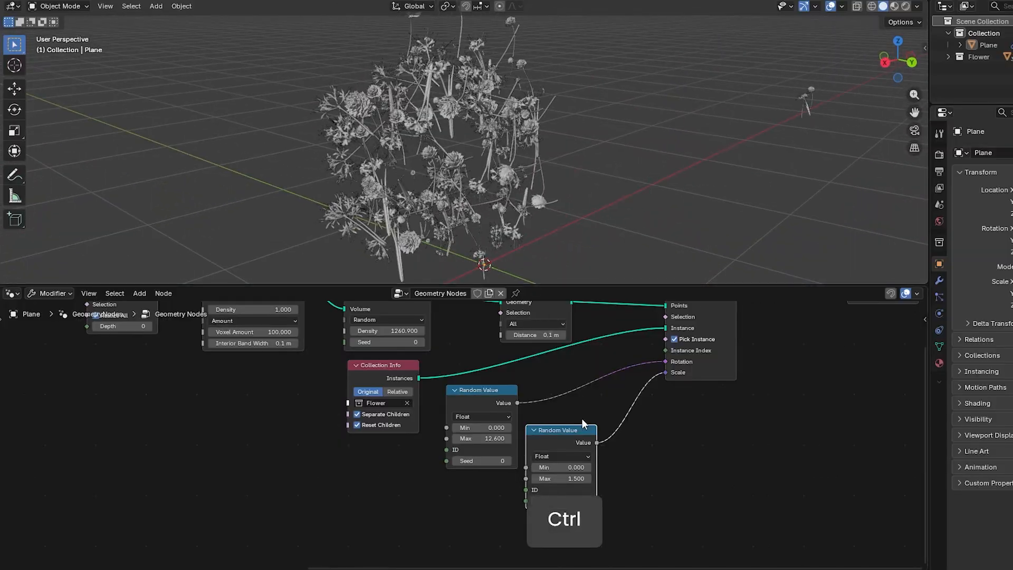
Detach the second Random Value node from Scale and connect a new Math node set to Multiply in its place.
{"action": "left_click_drag", "start_coordinate": [581, 419], "coordinate": [763, 453], "text": "alt"}
{"action": "key", "text": "shift+a"}
{"action": "mouse_move", "coordinate": [565, 448]}
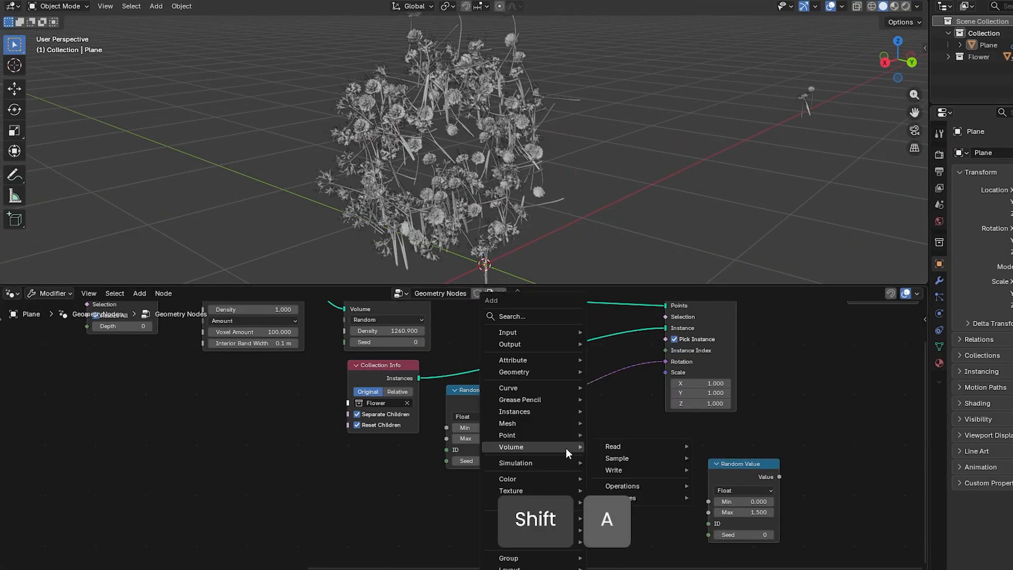
{"action": "type", "text": "math"}
{"action": "key", "text": "Return"}
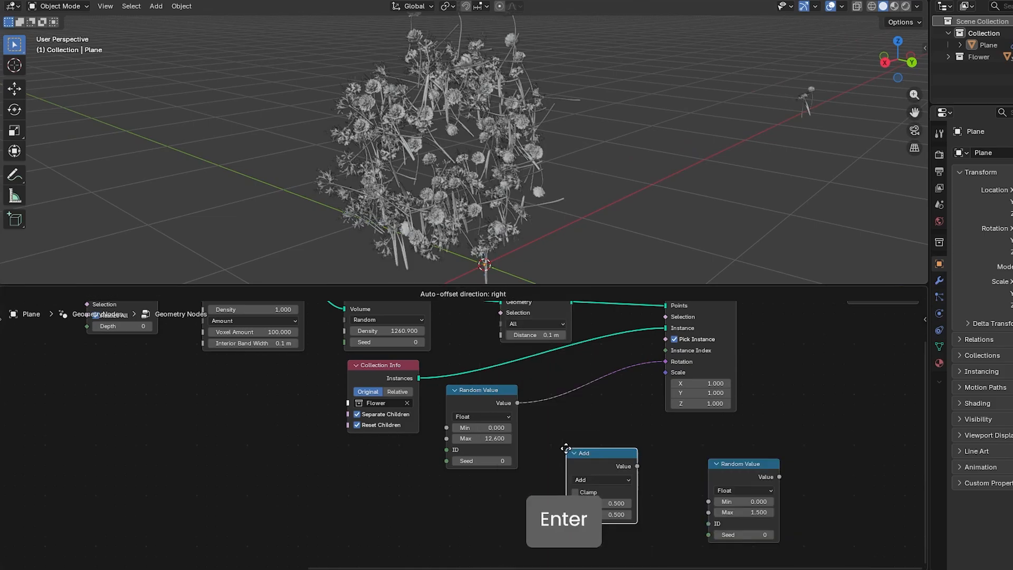
{"action": "left_click", "coordinate": [557, 419]}
{"action": "left_click", "coordinate": [579, 448]}
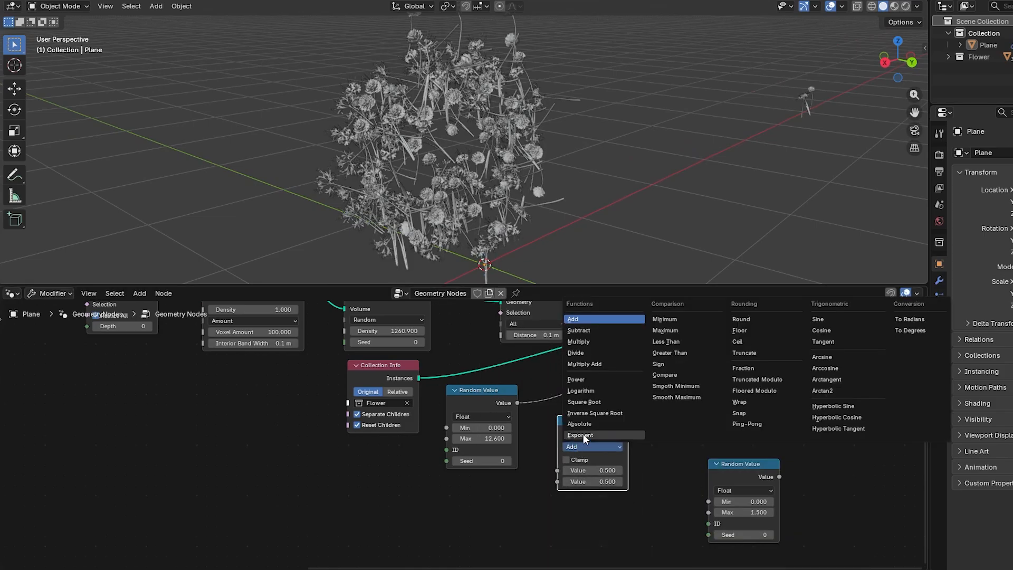
{"action": "left_click", "coordinate": [597, 341]}
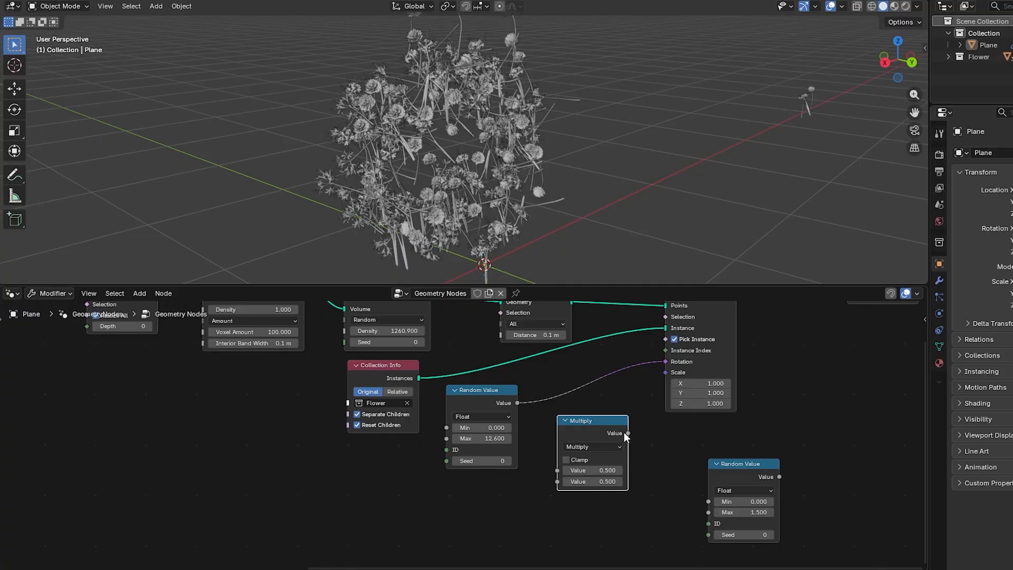
{"action": "left_click_drag", "start_coordinate": [646, 393], "coordinate": [657, 380]}
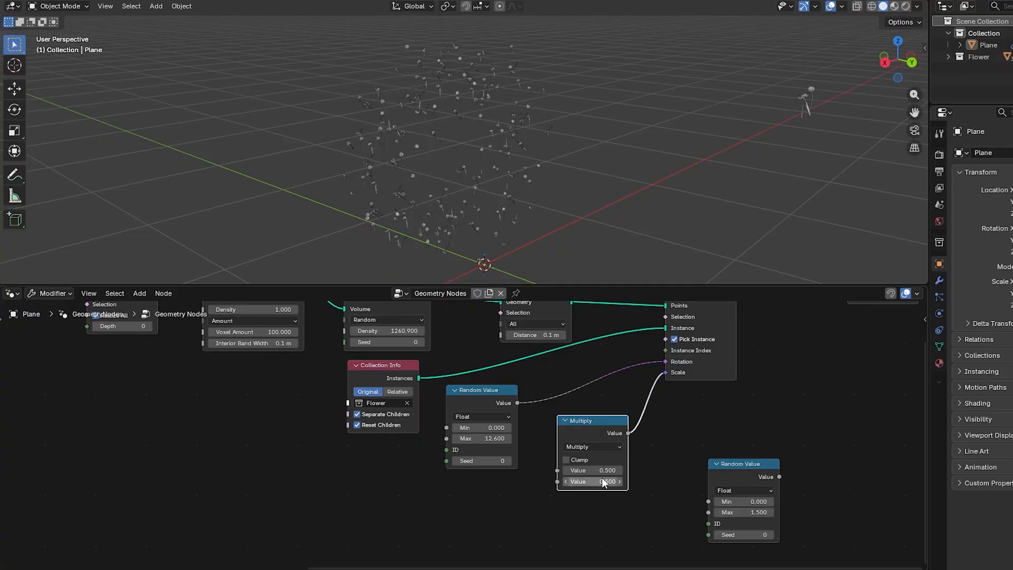
Try a second value of 2.6 on the Multiply node, reduce it and view the letter from the front.
{"action": "left_click_drag", "start_coordinate": [597, 482], "coordinate": [620, 482]}
{"action": "middle_click_drag", "start_coordinate": [491, 264], "coordinate": [559, 264]}
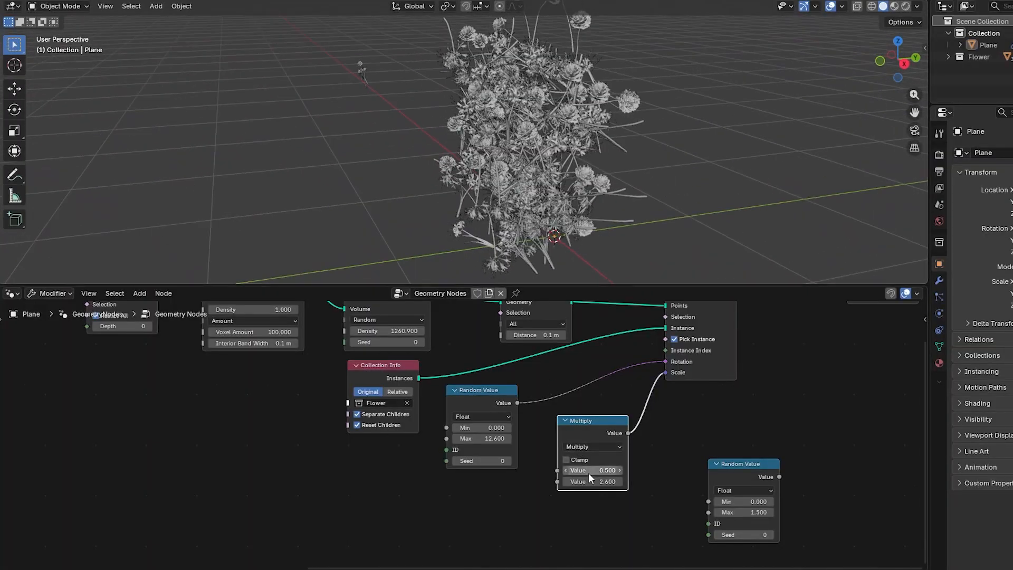
{"action": "left_click_drag", "start_coordinate": [597, 482], "coordinate": [580, 481]}
{"action": "middle_click_drag", "start_coordinate": [542, 267], "coordinate": [596, 242]}
{"action": "middle_click_drag", "start_coordinate": [596, 241], "coordinate": [571, 182], "text": "ctrl"}
{"action": "key", "text": "KP_1"}
{"action": "middle_click_drag", "start_coordinate": [571, 182], "coordinate": [548, 132], "text": "ctrl"}
Set the second value of the Multiply node to 1.1 and the density of Distribute Points in Volume to 1321.8.
{"action": "middle_click_drag", "start_coordinate": [374, 376], "coordinate": [369, 455]}
{"action": "left_click_drag", "start_coordinate": [370, 410], "coordinate": [390, 409]}
{"action": "middle_click_drag", "start_coordinate": [584, 441], "coordinate": [559, 386]}
{"action": "left_click_drag", "start_coordinate": [564, 506], "coordinate": [541, 507]}
{"action": "left_click_drag", "start_coordinate": [365, 356], "coordinate": [375, 356]}
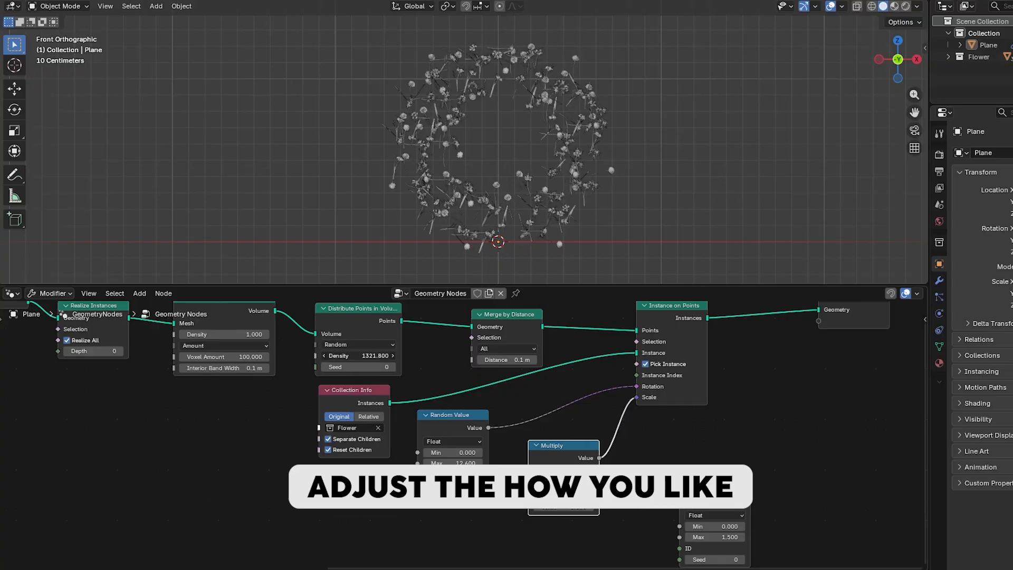
{"action": "key", "text": "Return"}
Set the distance of the Merge by Distance node to 0.03 m.
{"action": "left_click", "coordinate": [515, 362]}
{"action": "type", "text": "0"}
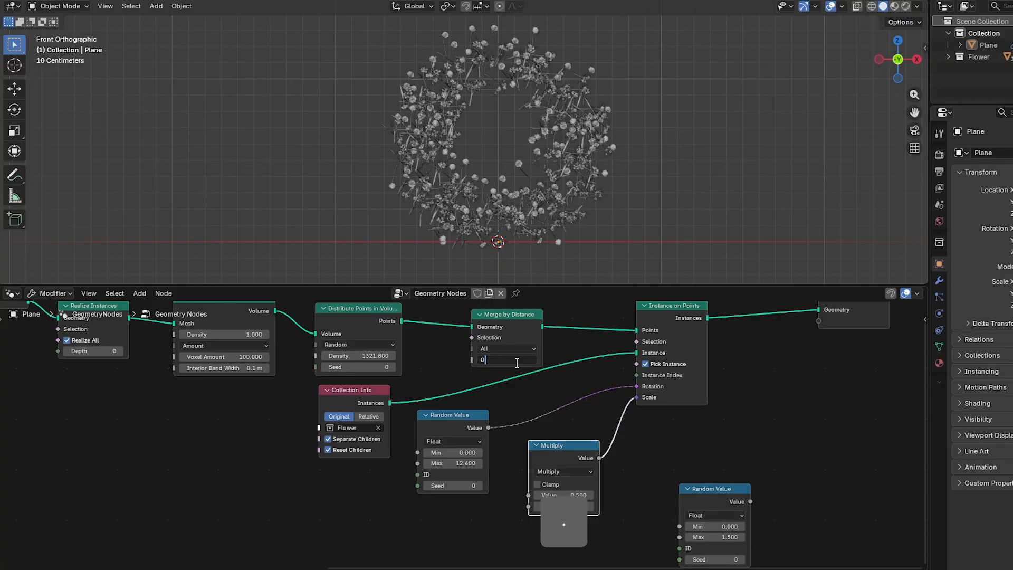
{"action": "type", "text": ".03"}
{"action": "key", "text": "Return"}
{"action": "middle_click_drag", "start_coordinate": [436, 137], "coordinate": [470, 227]}
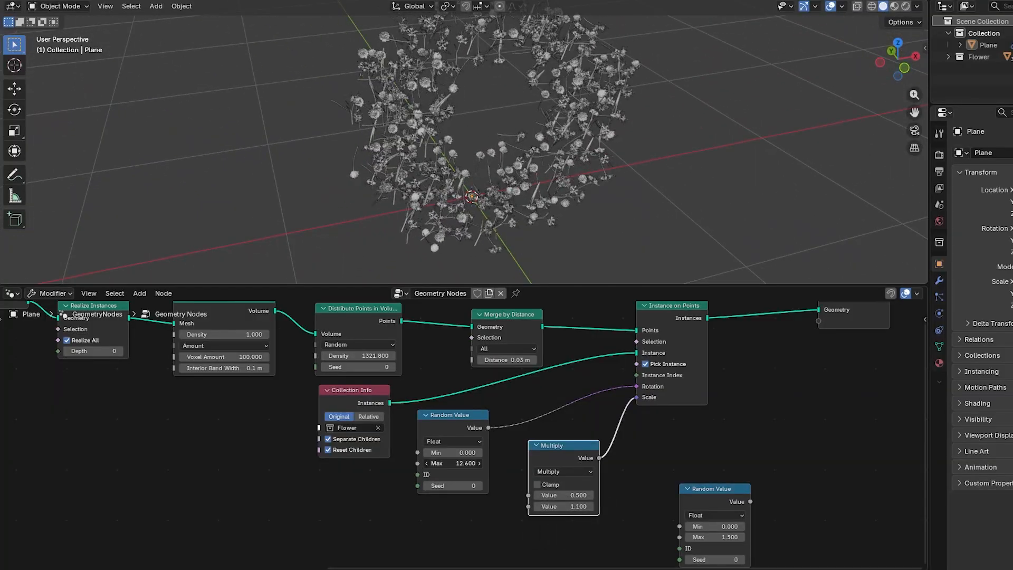
Try a Max of -8.5 on the rotation Random Value node, then change its data type to Vector and link it to Rotation.
{"action": "left_click_drag", "start_coordinate": [454, 463], "coordinate": [390, 463]}
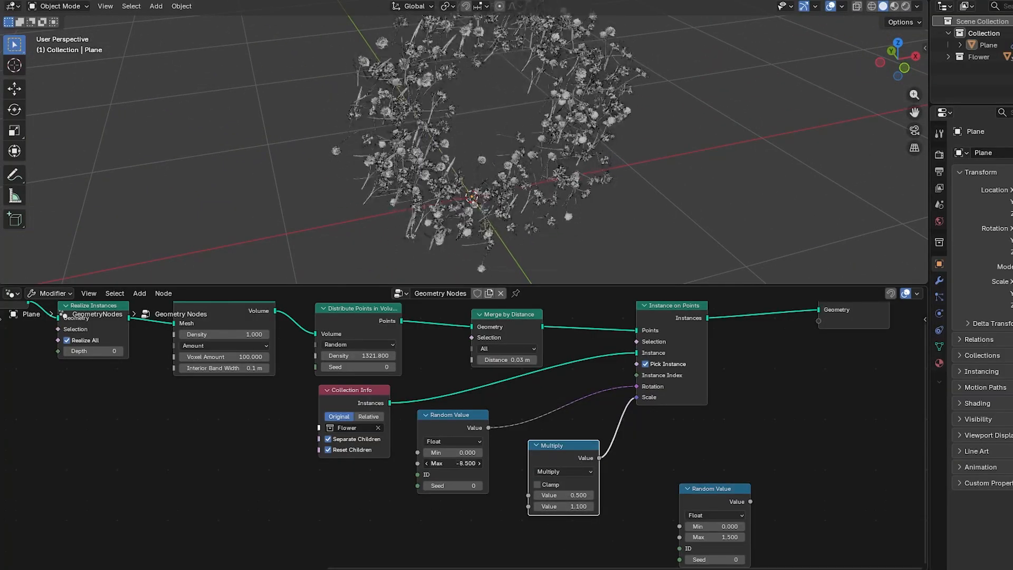
{"action": "left_click", "coordinate": [456, 438]}
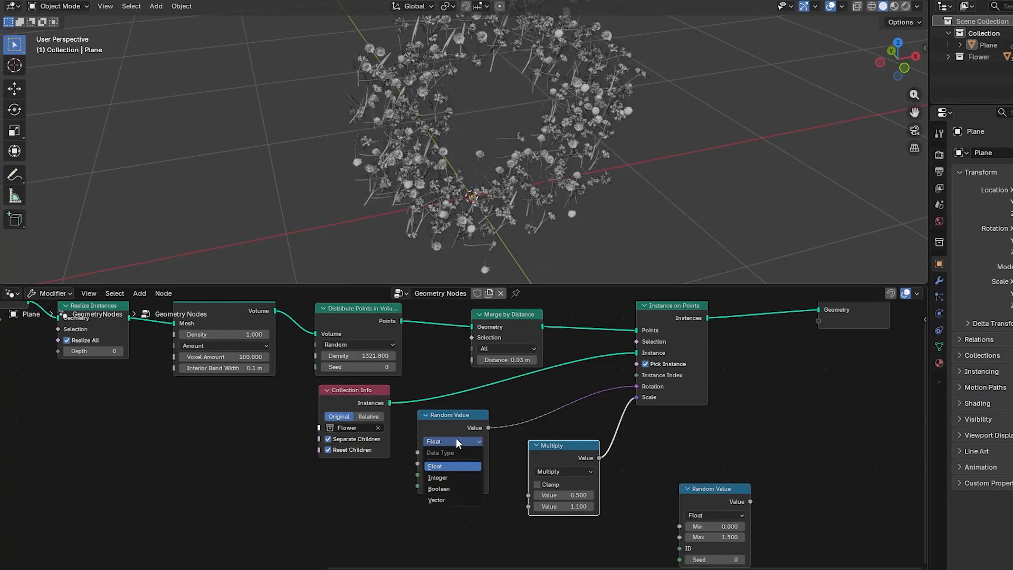
{"action": "left_click", "coordinate": [442, 500]}
{"action": "left_click_drag", "start_coordinate": [635, 384], "coordinate": [637, 387]}
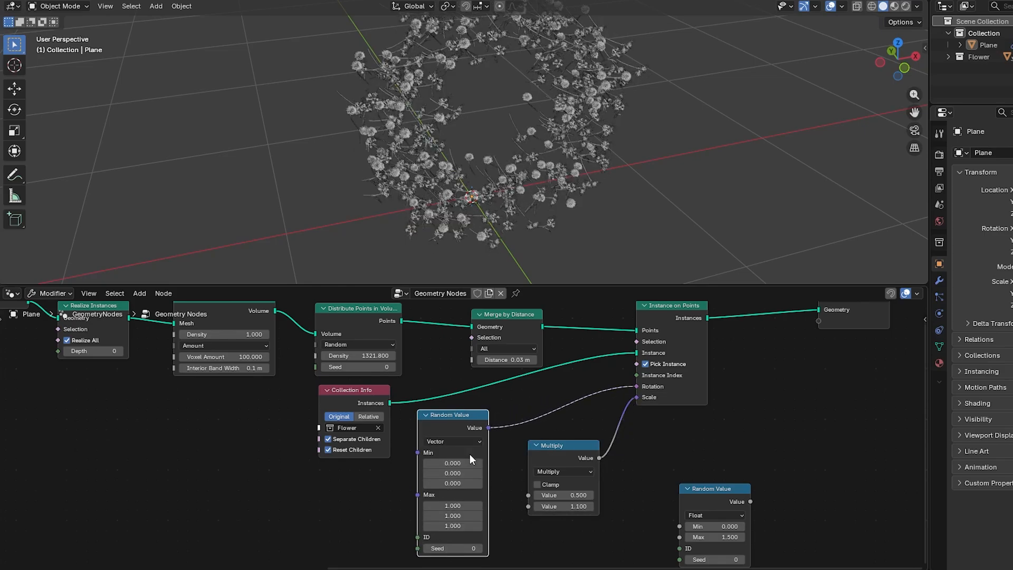
Set the Max vector of the rotation Random Value node to 7.4, -4.1 and -1.5.
{"action": "middle_click_drag", "start_coordinate": [470, 454], "coordinate": [462, 415]}
{"action": "left_click_drag", "start_coordinate": [451, 467], "coordinate": [522, 467]}
{"action": "mouse_move", "coordinate": [444, 475]}
{"action": "left_mouse_down"}
{"action": "mouse_move", "coordinate": [460, 469]}
{"action": "mouse_move", "coordinate": [417, 469]}
{"action": "mouse_move", "coordinate": [453, 478]}
{"action": "mouse_move", "coordinate": [430, 478]}
{"action": "left_mouse_up"}
Set the Voxel Amount of the Mesh to Volume node to 91.4.
{"action": "middle_click_drag", "start_coordinate": [372, 411], "coordinate": [362, 540], "text": "shift"}
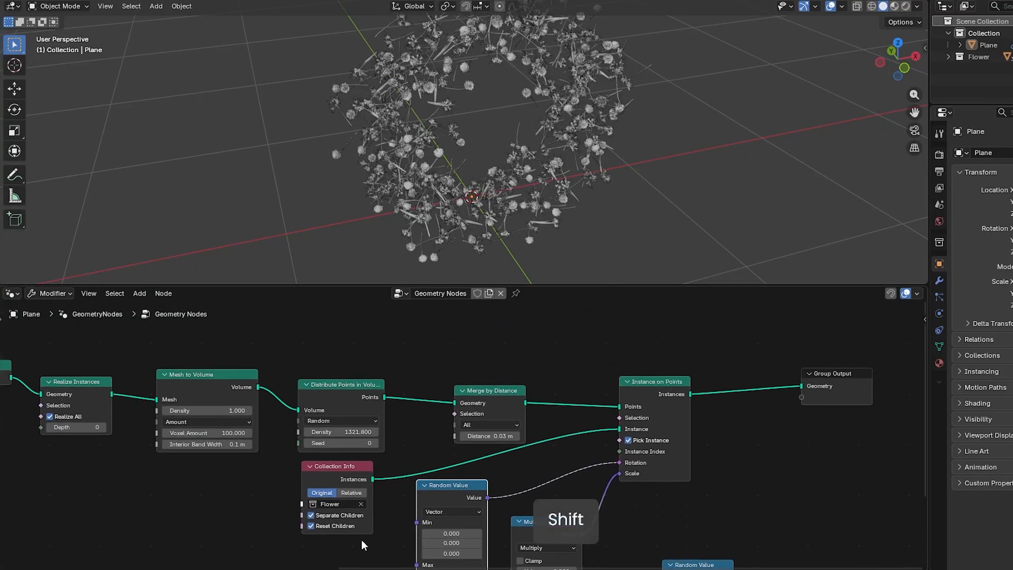
{"action": "middle_click_drag", "start_coordinate": [183, 483], "coordinate": [265, 484], "text": "shift"}
{"action": "mouse_move", "coordinate": [298, 435]}
{"action": "left_mouse_down"}
{"action": "mouse_move", "coordinate": [288, 435]}
{"action": "mouse_move", "coordinate": [310, 435]}
{"action": "mouse_move", "coordinate": [284, 435]}
{"action": "left_mouse_up"}
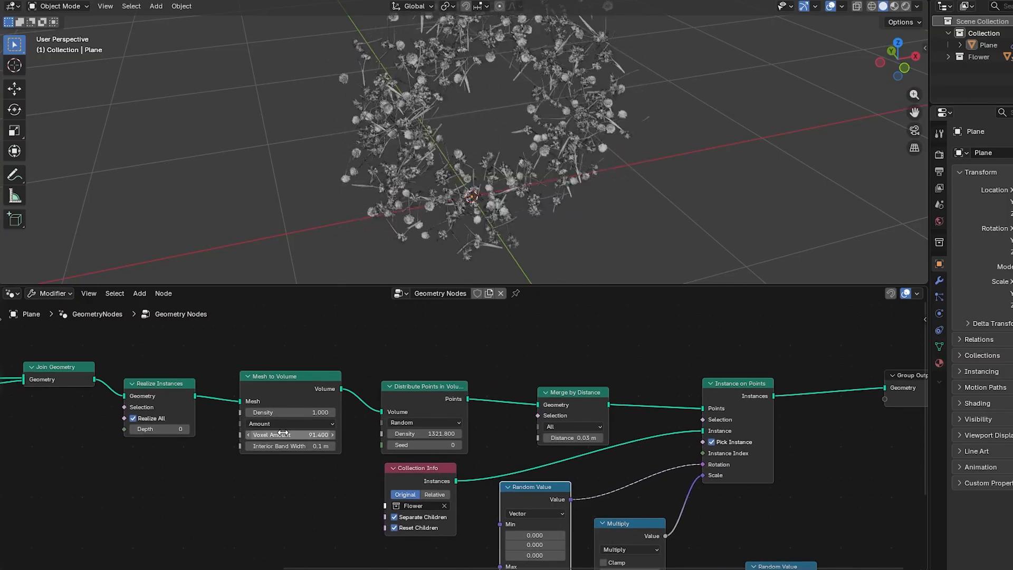
{"action": "middle_click_drag", "start_coordinate": [594, 191], "coordinate": [531, 212]}
Set the second value of the Multiply node feeding Scale to 0.8.
{"action": "middle_click_drag", "start_coordinate": [636, 356], "coordinate": [484, 302]}
{"action": "middle_click_drag", "start_coordinate": [528, 421], "coordinate": [518, 361]}
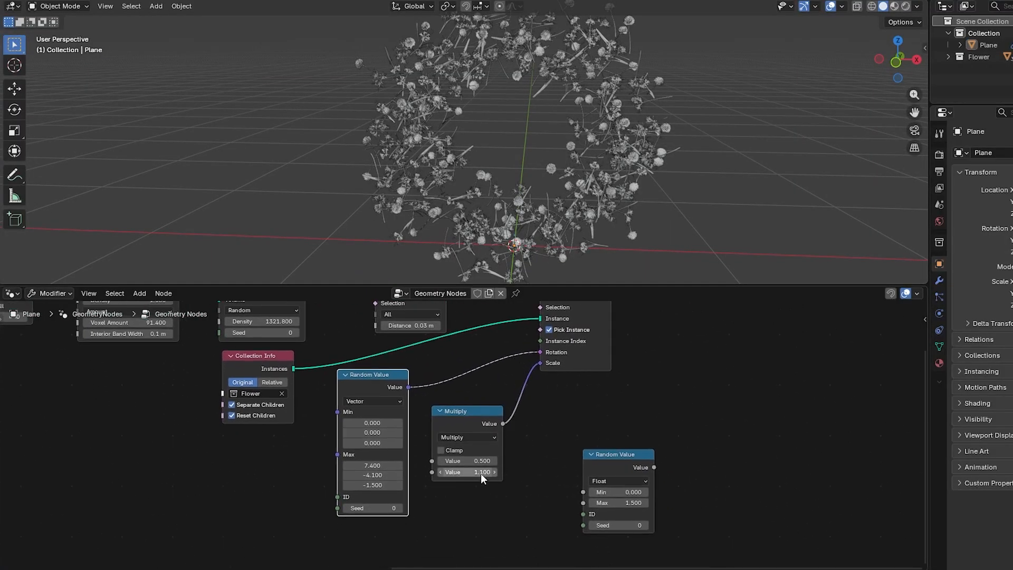
{"action": "left_click_drag", "start_coordinate": [480, 473], "coordinate": [471, 473]}
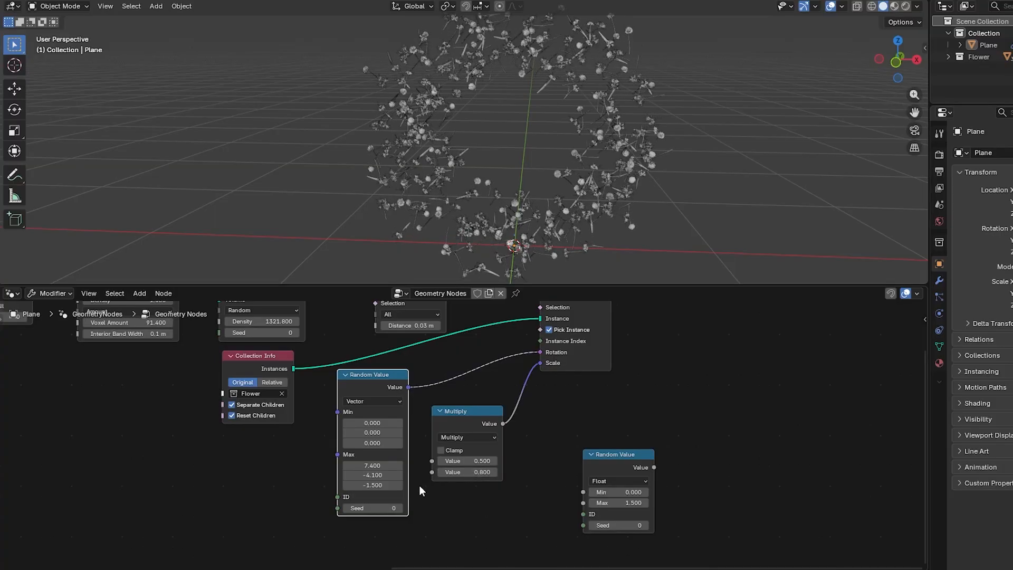
Set the Merge by Distance node's Distance to 0.01 m and the Distribute Points in Volume node's Density to 3739.4.
{"action": "middle_click_drag", "start_coordinate": [430, 369], "coordinate": [421, 447]}
{"action": "middle_click_drag", "start_coordinate": [338, 417], "coordinate": [414, 437]}
{"action": "left_click", "coordinate": [450, 428]}
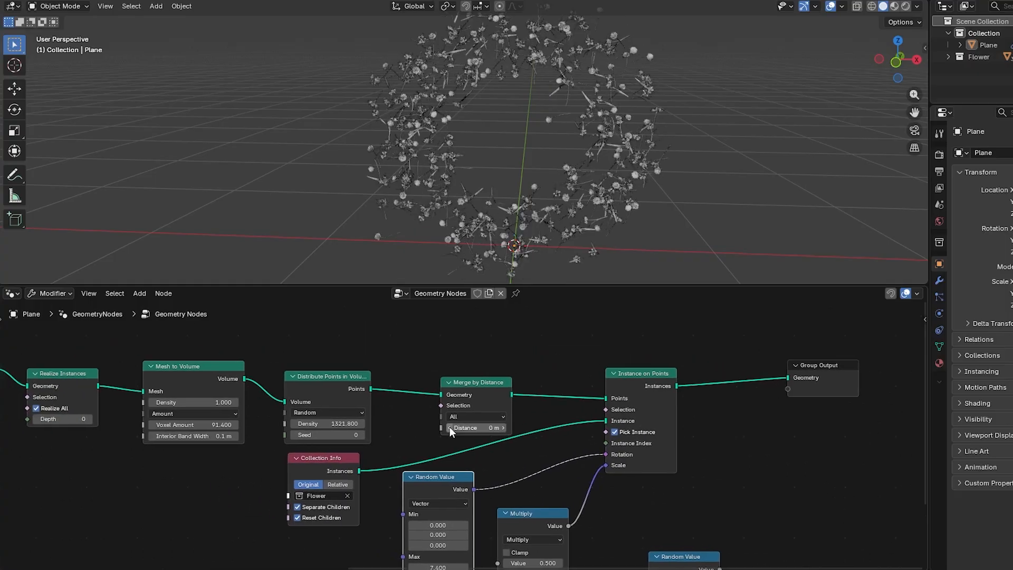
{"action": "left_click_drag", "start_coordinate": [328, 424], "coordinate": [405, 424]}
{"action": "middle_click_drag", "start_coordinate": [657, 132], "coordinate": [588, 164], "text": "ctrl"}
{"action": "key", "text": "KP_1"}
{"action": "key", "text": "KP_1"}
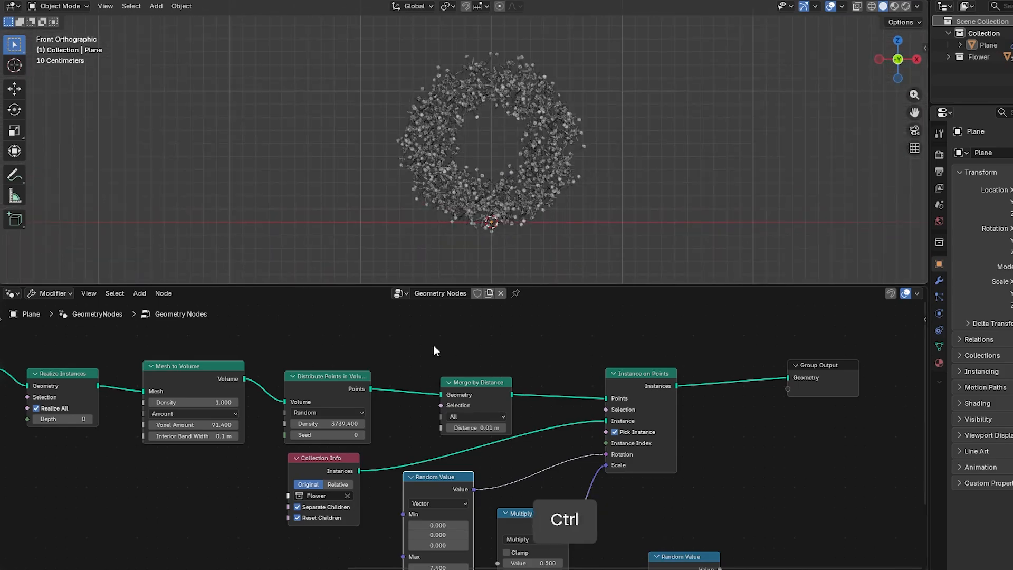
{"action": "middle_click_drag", "start_coordinate": [491, 348], "coordinate": [497, 389], "text": "ctrl"}
Add a mesh plane and stretch it to about twice its width along X.
{"action": "key", "text": "shift+a"}
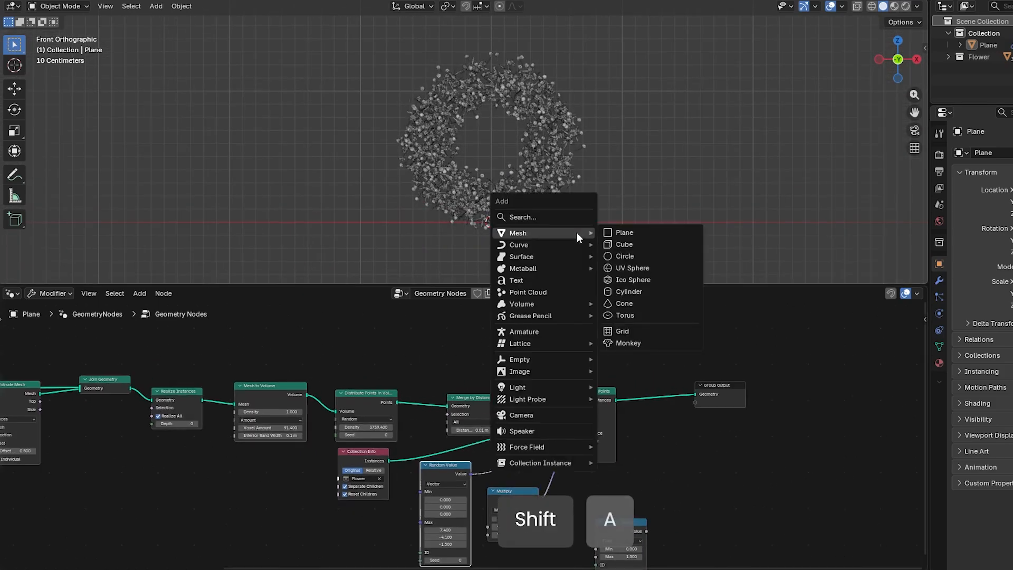
{"action": "left_click", "coordinate": [628, 227]}
{"action": "middle_click_drag", "start_coordinate": [629, 227], "coordinate": [594, 241]}
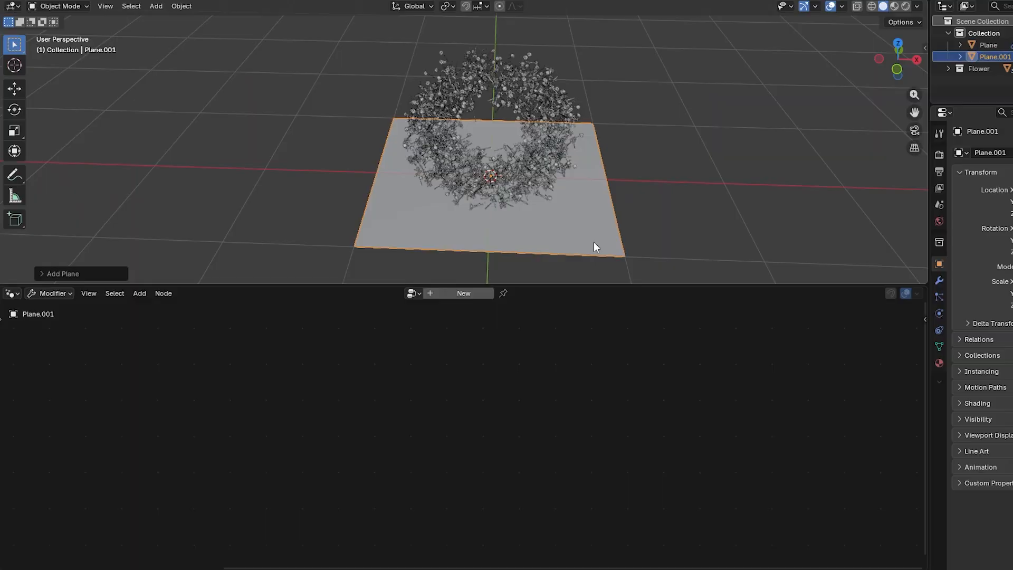
{"action": "key", "text": "s"}
{"action": "key", "text": "x"}
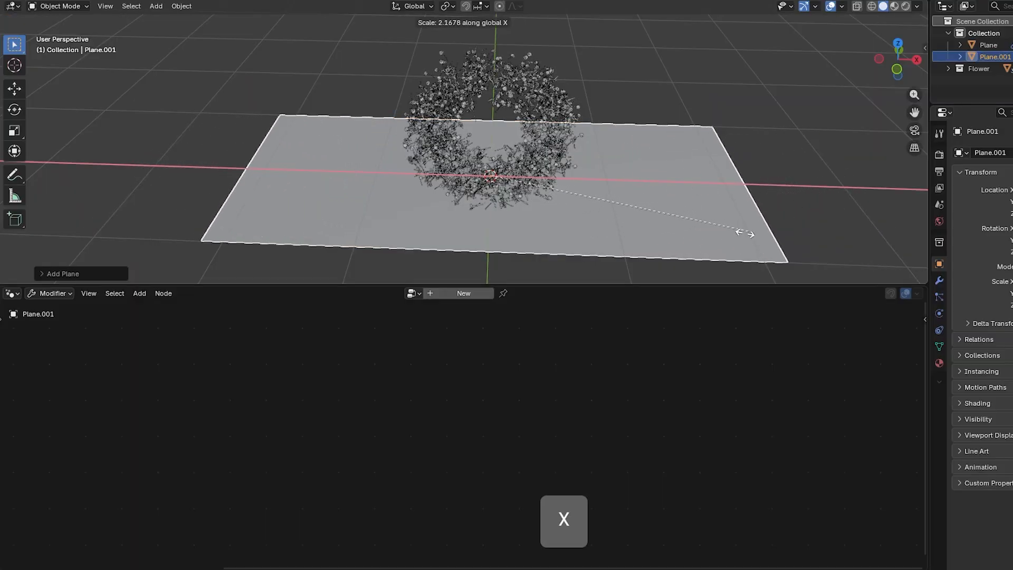
{"action": "left_click", "coordinate": [739, 232]}
Rotate the new plane 90 degrees about X so it stands upright as a backdrop.
{"action": "key", "text": "r"}
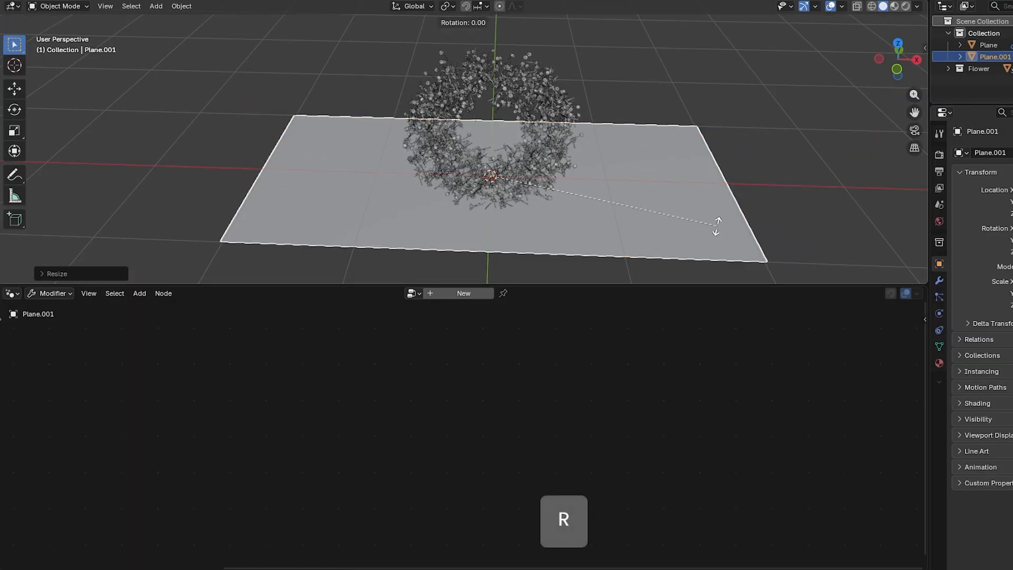
{"action": "type", "text": "x90"}
{"action": "key", "text": "Return"}
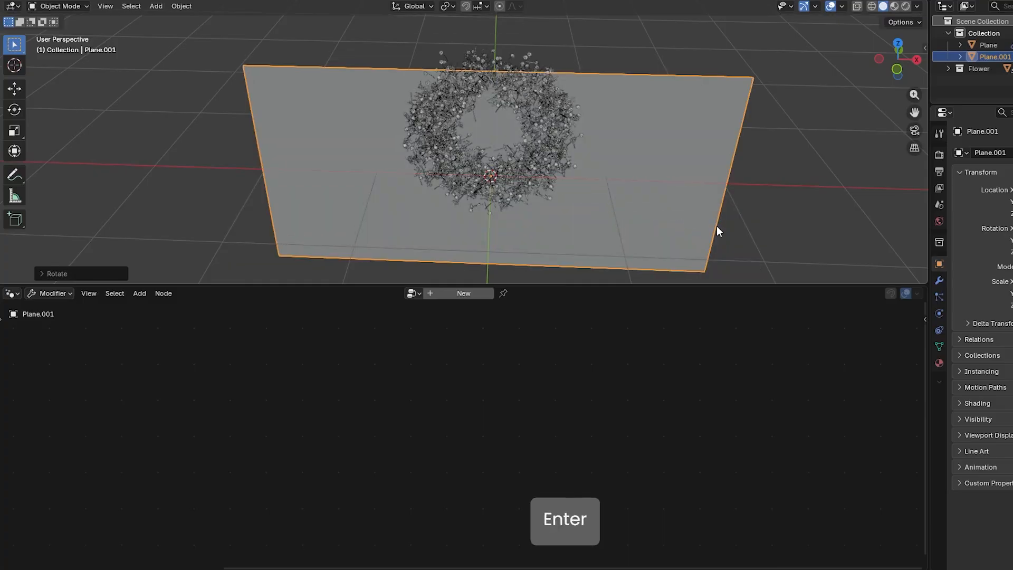
{"action": "key", "text": "KP_1"}
{"action": "scroll", "coordinate": [638, 203], "scroll_direction": "down", "scroll_amount": 3, "text": "ctrl"}
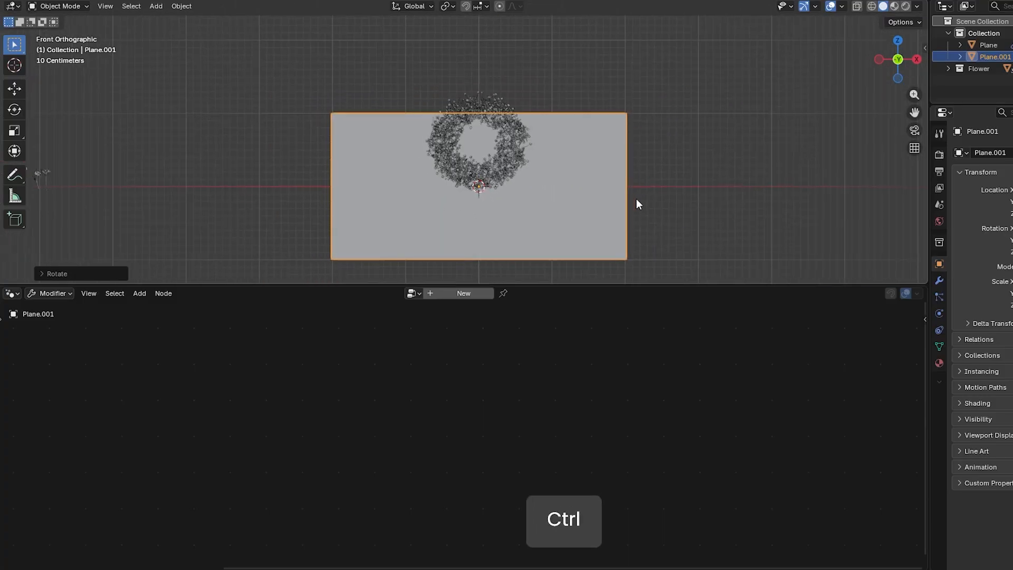
Move the backdrop plane up along Z to centre it on the flower ring and back along Y behind it.
{"action": "key", "text": "g"}
{"action": "key", "text": "x"}
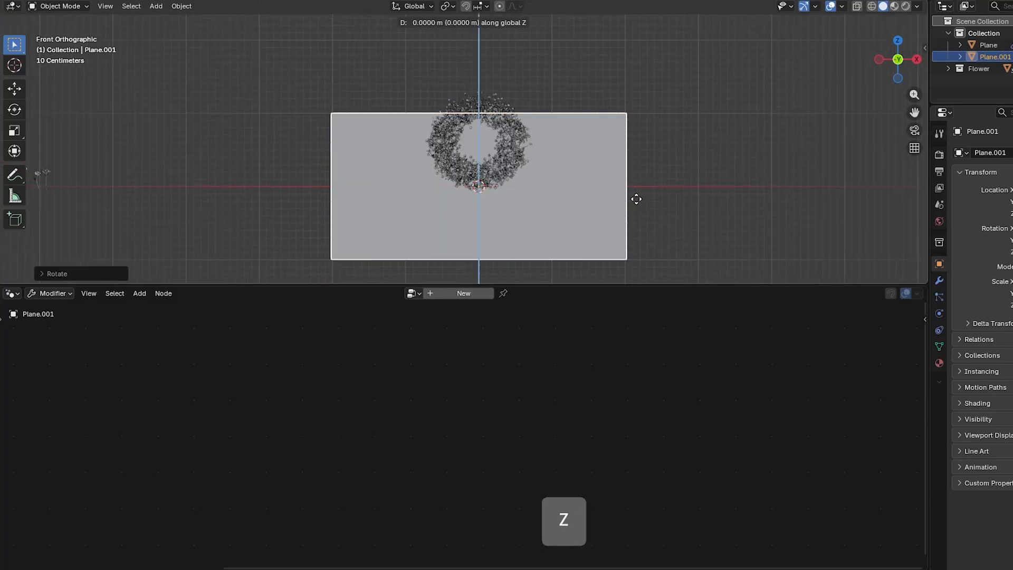
{"action": "left_click", "coordinate": [640, 157]}
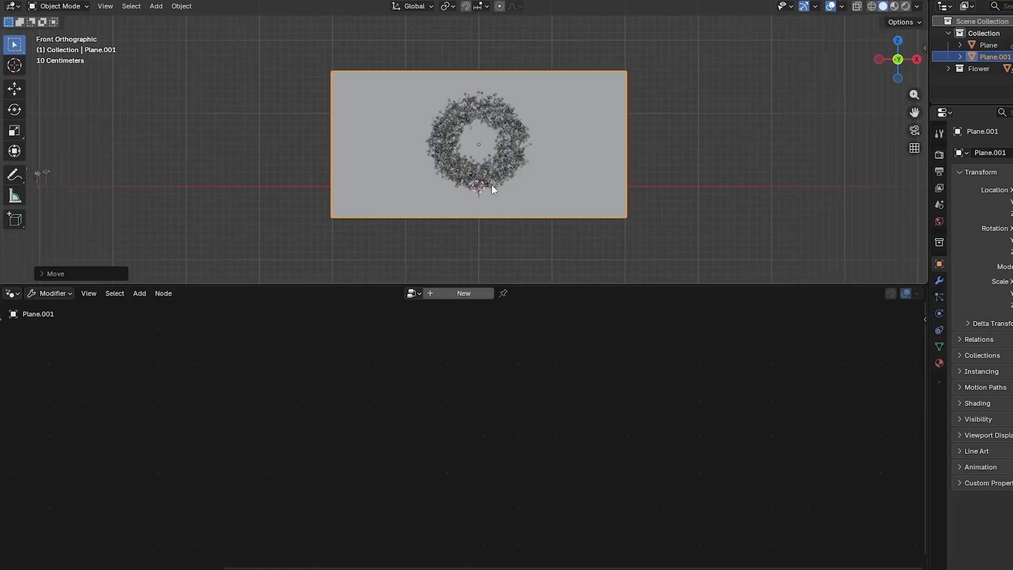
{"action": "middle_click_drag", "start_coordinate": [492, 185], "coordinate": [606, 200]}
{"action": "key", "text": "g"}
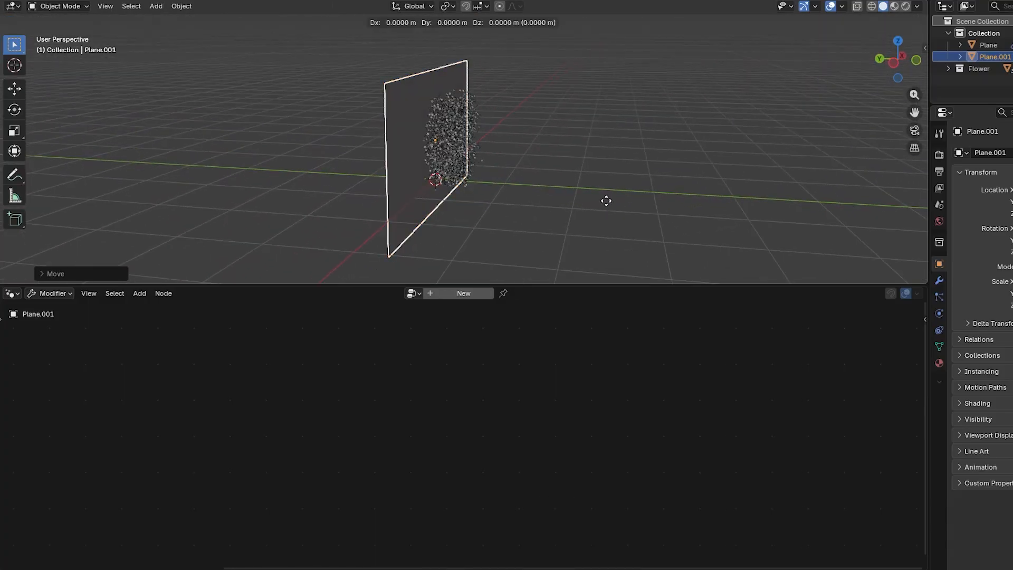
{"action": "key", "text": "y"}
{"action": "left_click", "coordinate": [559, 197]}
{"action": "left_click", "coordinate": [542, 187]}
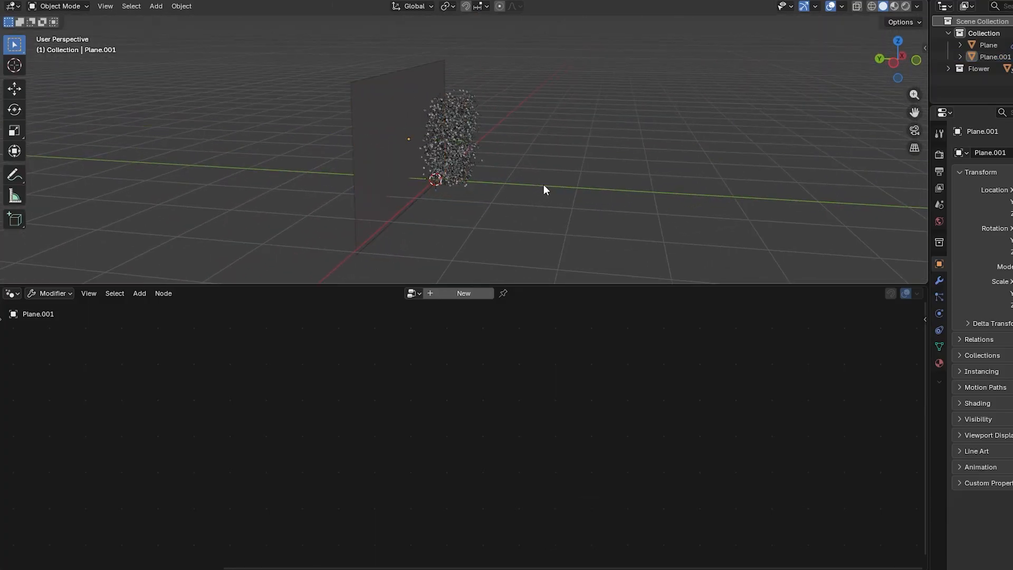
Add an area light and raise it along Z to about 1.49 m, above the flower ring.
{"action": "key", "text": "shift+a"}
{"action": "mouse_move", "coordinate": [514, 340]}
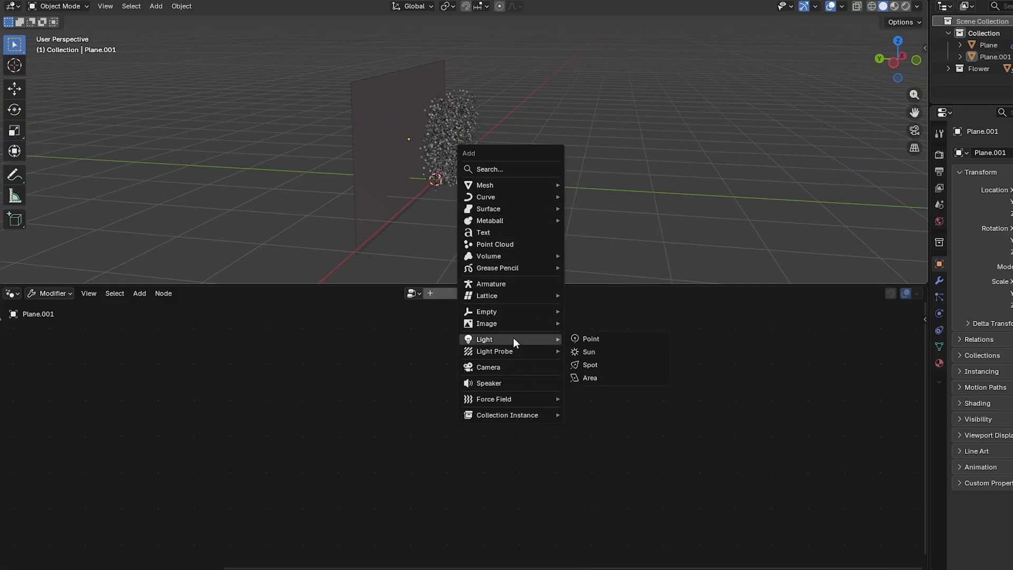
{"action": "left_click", "coordinate": [593, 376]}
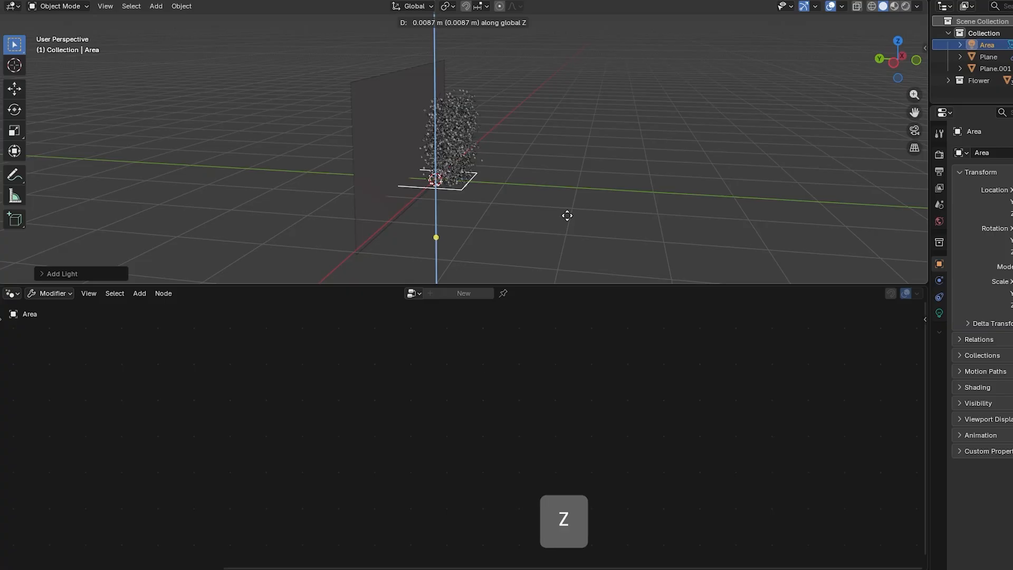
{"action": "left_click", "coordinate": [551, 112]}
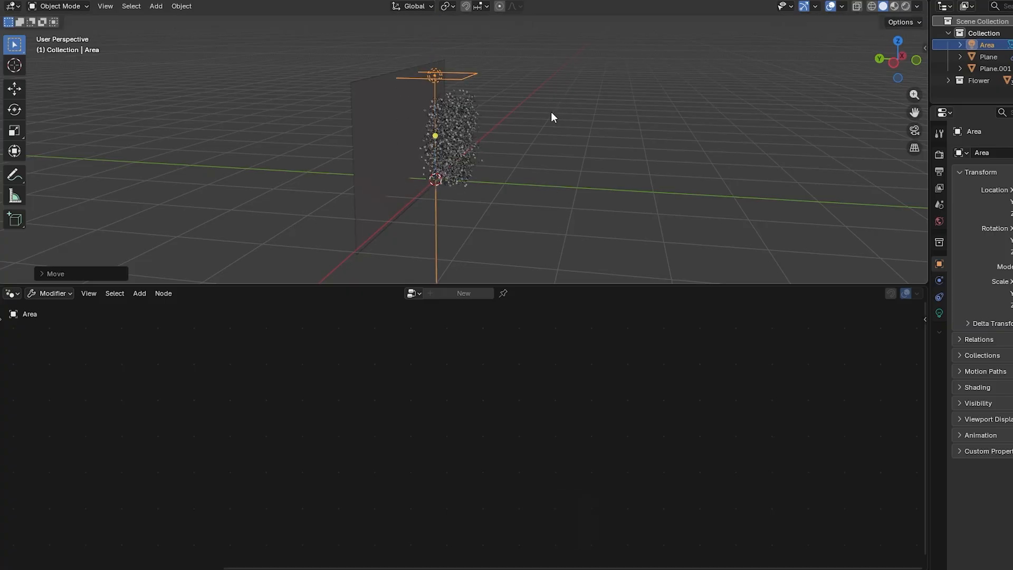
Scale the area light to about 4.2 along X.
{"action": "key", "text": "s"}
{"action": "key", "text": "x"}
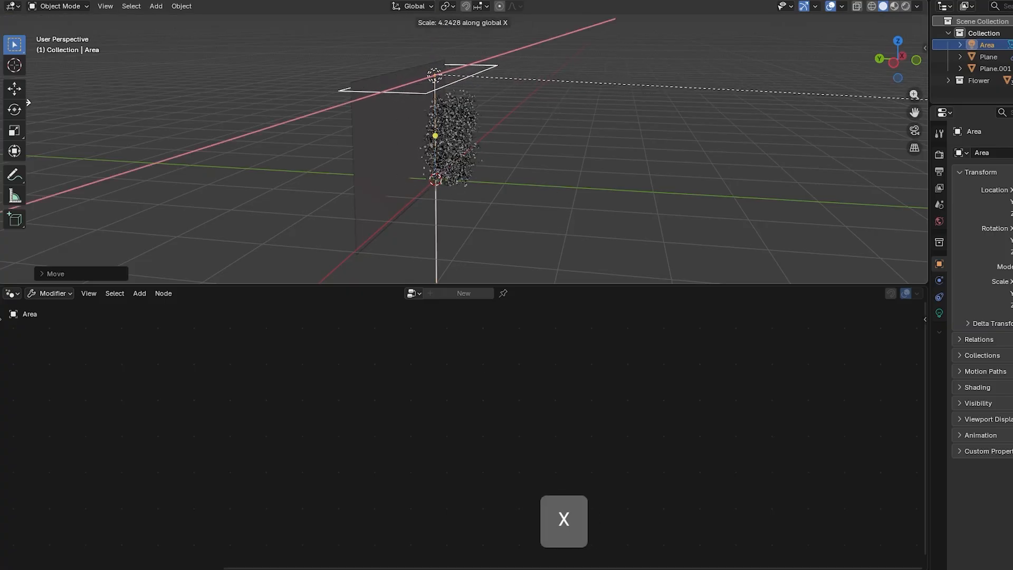
{"action": "left_click", "coordinate": [28, 102]}
Move the area light to about -1.03 m on Y and tilt it about 41 degrees around X toward the flowers.
{"action": "key", "text": "g"}
{"action": "key", "text": "y"}
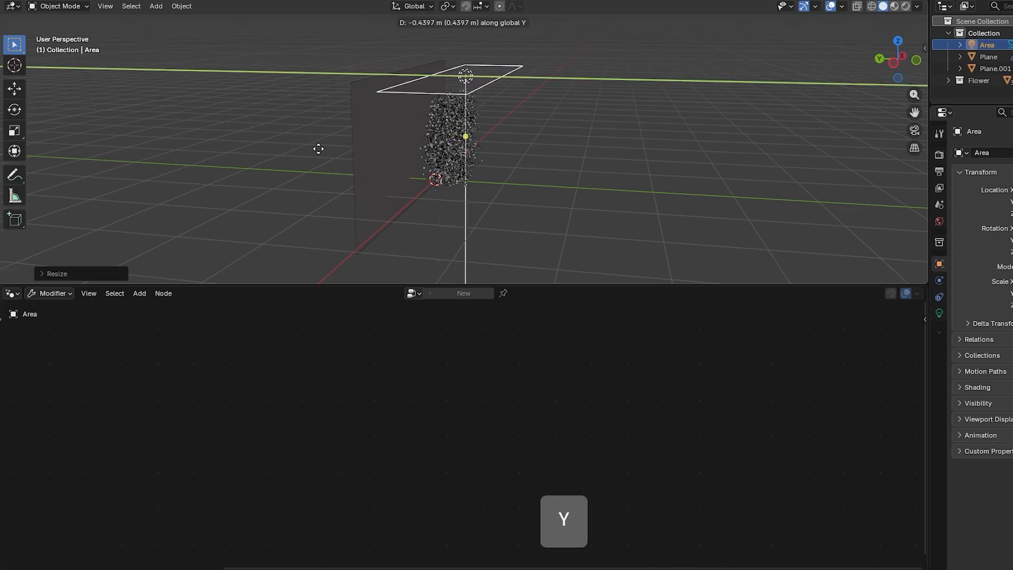
{"action": "left_click", "coordinate": [339, 151]}
{"action": "key", "text": "r"}
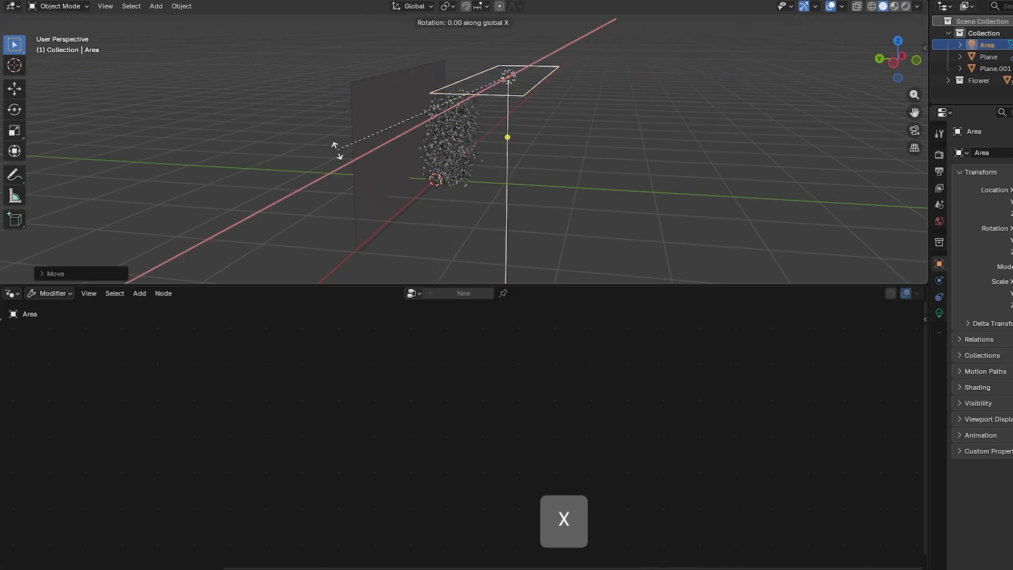
{"action": "left_click", "coordinate": [416, 276]}
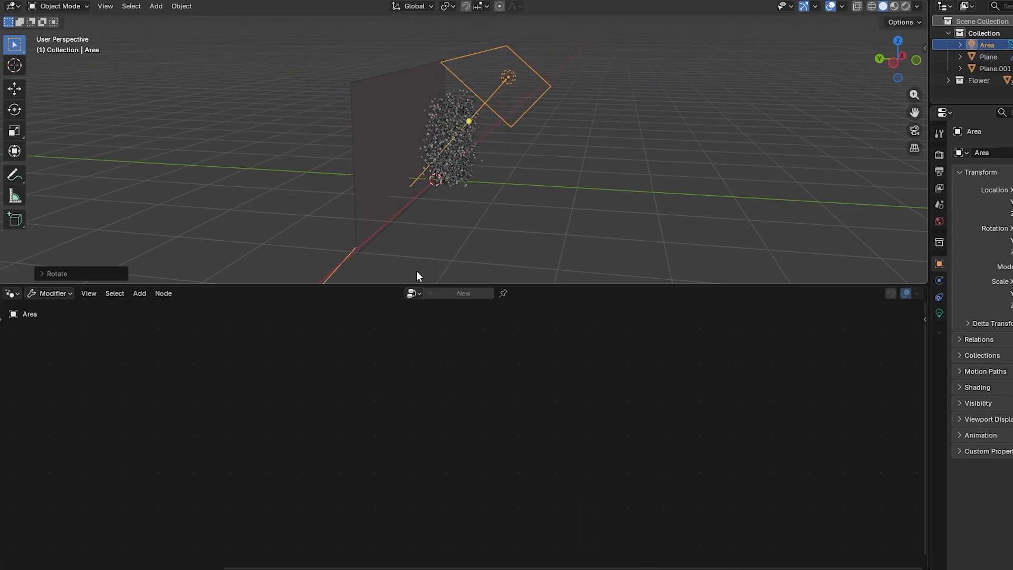
{"action": "middle_click_drag", "start_coordinate": [527, 126], "coordinate": [492, 157]}
{"action": "scroll", "coordinate": [493, 158], "scroll_direction": "up", "scroll_amount": 3}
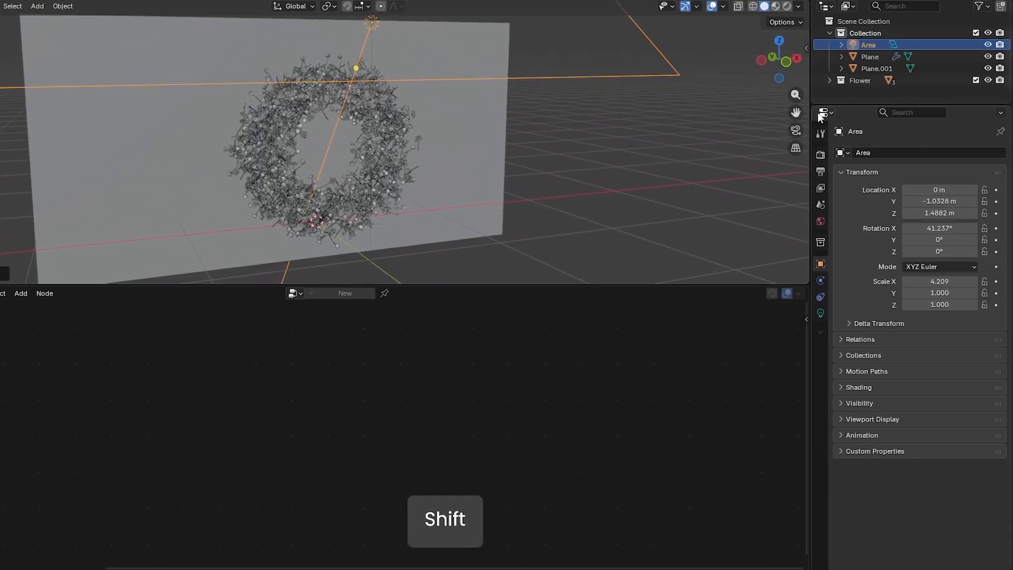
Set the render engine to Cycles with GPU Compute and display the viewport in rendered shading.
{"action": "left_click", "coordinate": [939, 157]}
{"action": "left_click", "coordinate": [941, 154]}
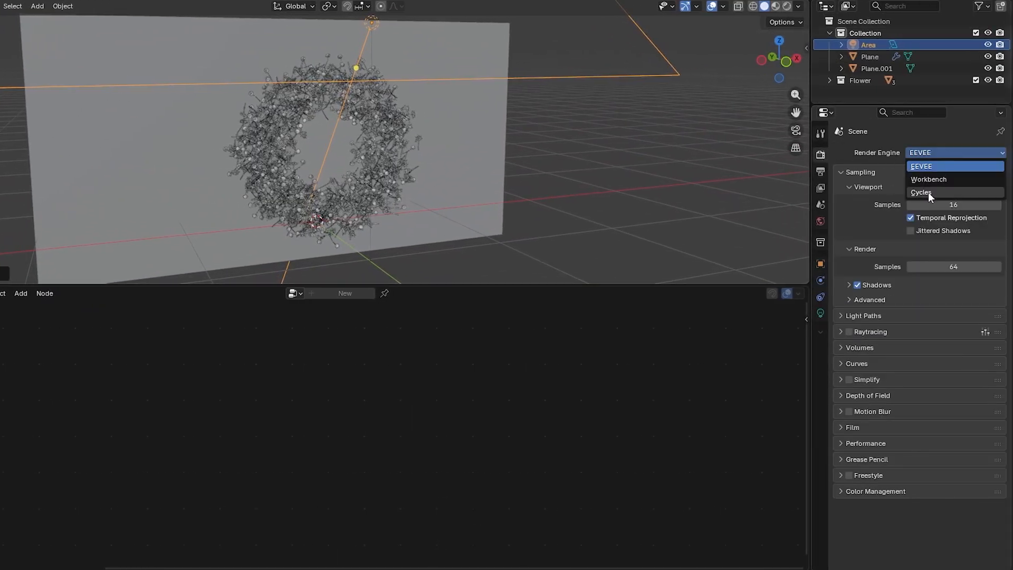
{"action": "left_click", "coordinate": [929, 192]}
{"action": "left_click", "coordinate": [927, 168]}
{"action": "left_click", "coordinate": [922, 190]}
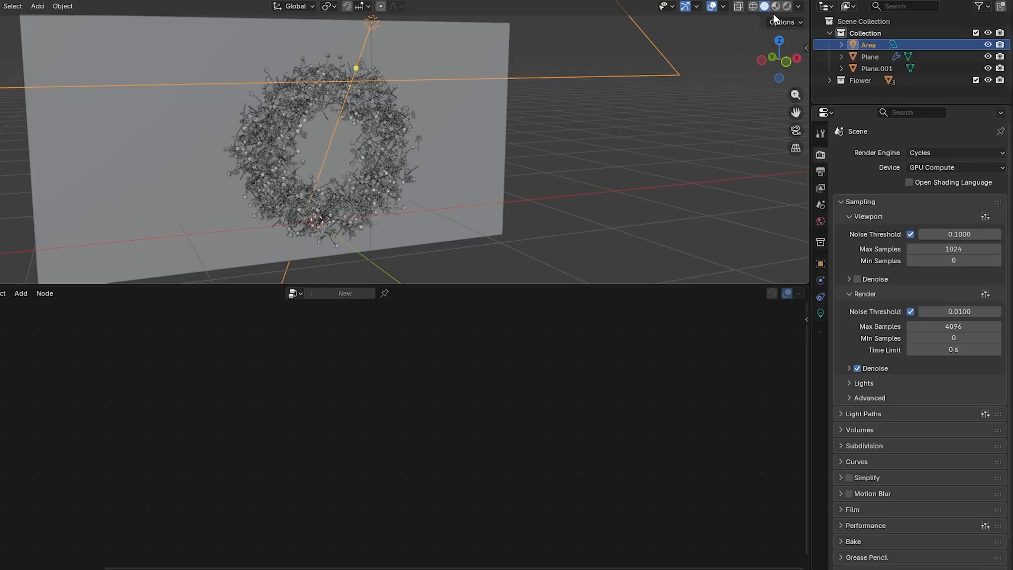
{"action": "left_click", "coordinate": [787, 6]}
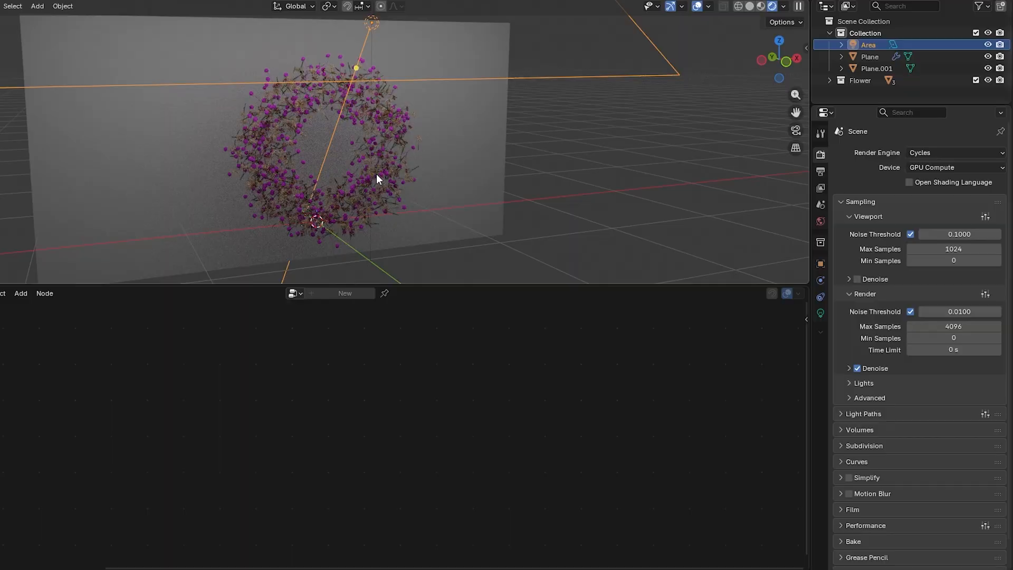
Increase the power of the area light to brighten the flowers and backdrop.
{"action": "middle_click_drag", "start_coordinate": [376, 173], "coordinate": [335, 160]}
{"action": "scroll", "coordinate": [353, 188], "scroll_direction": "up", "scroll_amount": 2}
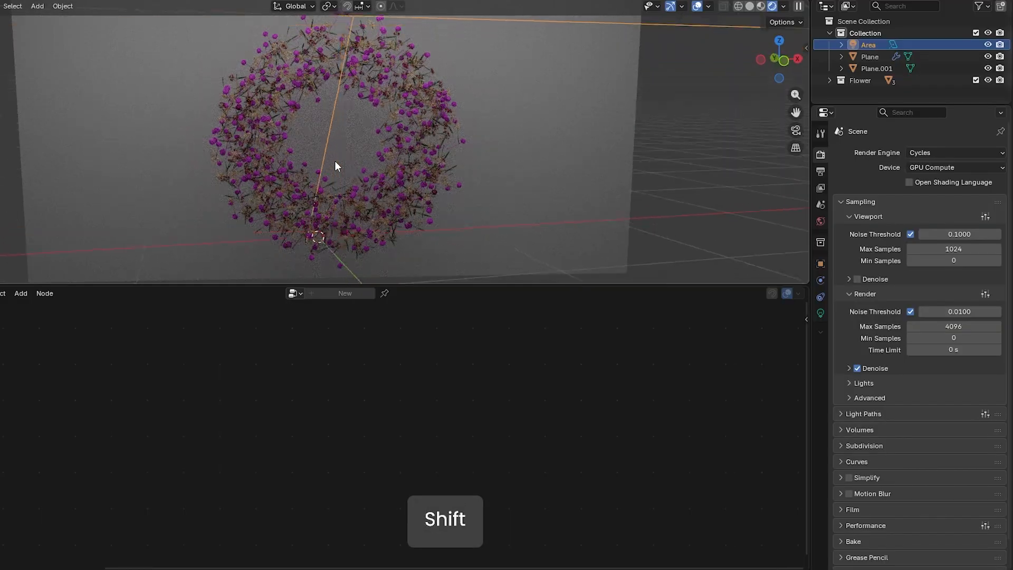
{"action": "middle_click_drag", "start_coordinate": [457, 103], "coordinate": [464, 148], "text": "ctrl"}
{"action": "left_click", "coordinate": [821, 313]}
{"action": "left_click_drag", "start_coordinate": [939, 251], "coordinate": [983, 254]}
Add a camera and move it along Y away from the flower ring, in front of the backdrop.
{"action": "middle_click_drag", "start_coordinate": [356, 202], "coordinate": [390, 207]}
{"action": "left_click", "coordinate": [417, 217]}
{"action": "key", "text": "KP_1"}
{"action": "key", "text": "shift+a"}
{"action": "left_click", "coordinate": [401, 247]}
{"action": "key", "text": "g"}
{"action": "key", "text": "y"}
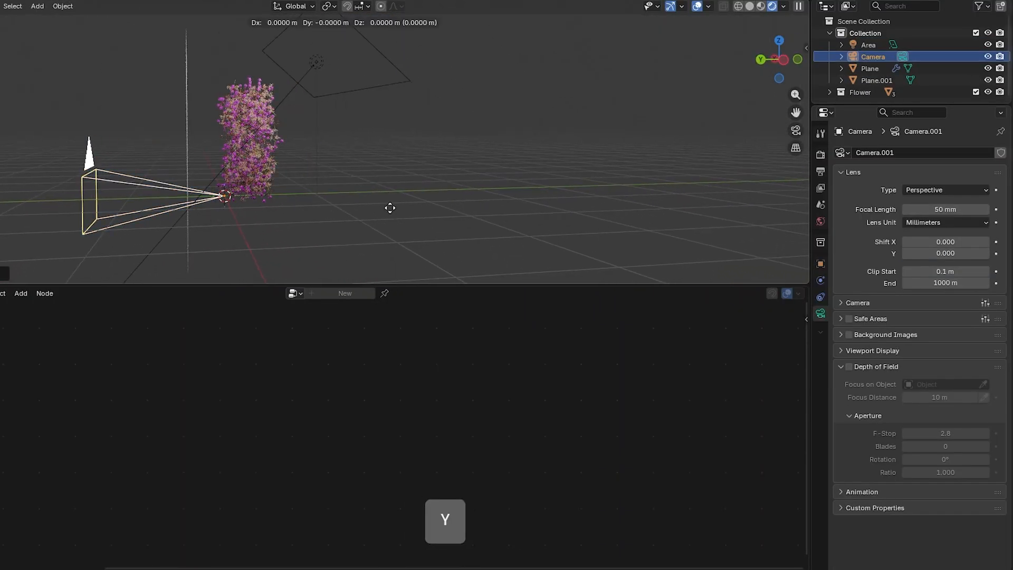
{"action": "left_click", "coordinate": [107, 186]}
{"action": "key", "text": "KP_0"}
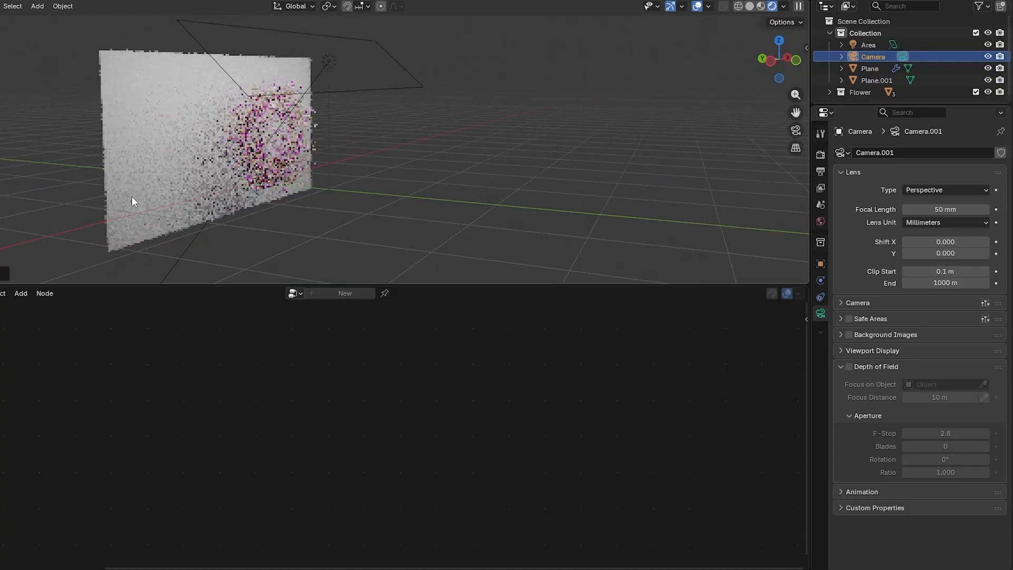
Raise the camera along Z to the height of the flower ring and check the camera view.
{"action": "middle_click_drag", "start_coordinate": [223, 165], "coordinate": [517, 238]}
{"action": "key", "text": "g"}
{"action": "key", "text": "z"}
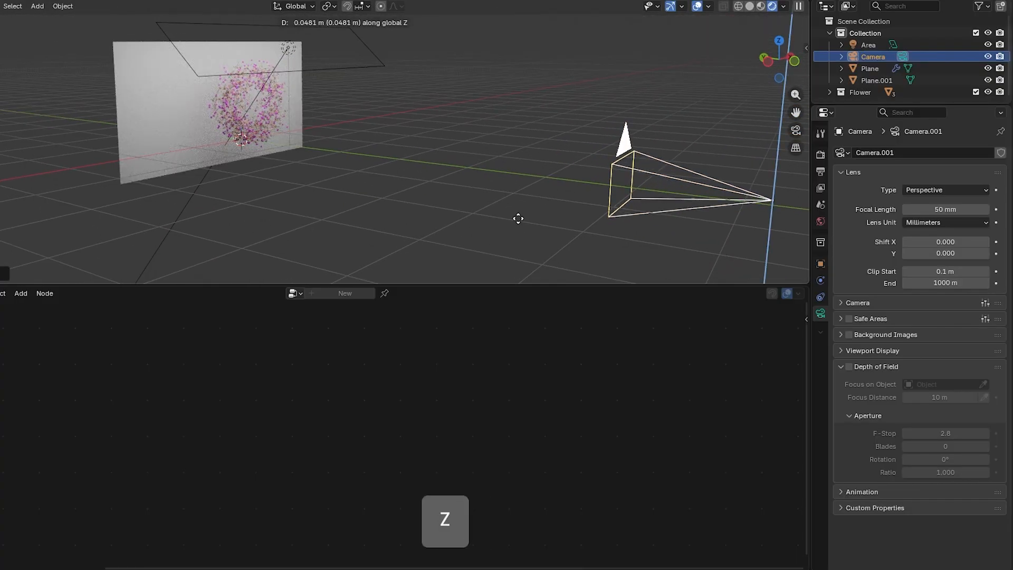
{"action": "left_click", "coordinate": [519, 187]}
{"action": "key", "text": "KP_0"}
Move the camera along Y closer to the flower ring and check the framing through the camera.
{"action": "middle_click_drag", "start_coordinate": [499, 180], "coordinate": [600, 238]}
{"action": "key", "text": "g"}
{"action": "key", "text": "x"}
{"action": "key", "text": "y"}
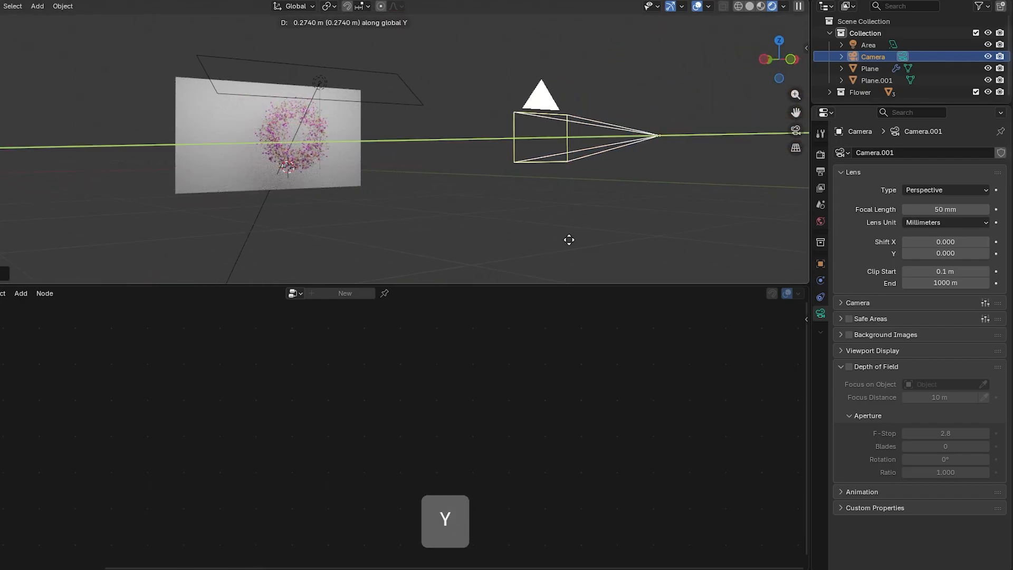
{"action": "left_click", "coordinate": [474, 248]}
{"action": "key", "text": "KP_0"}
Show the scene's output settings and select the backdrop plane.
{"action": "left_click", "coordinate": [820, 155]}
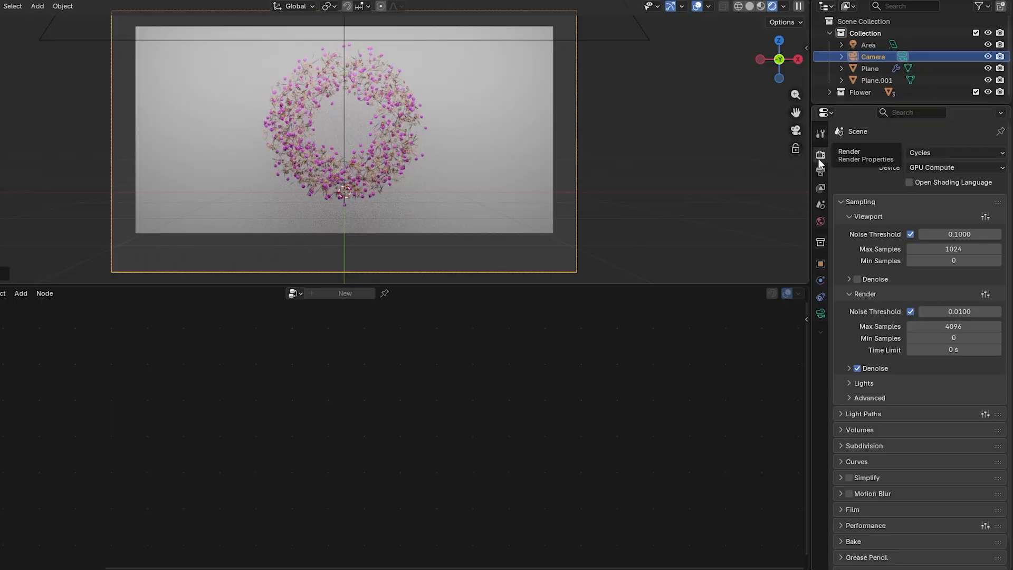
{"action": "left_click", "coordinate": [821, 171]}
{"action": "left_click", "coordinate": [446, 142]}
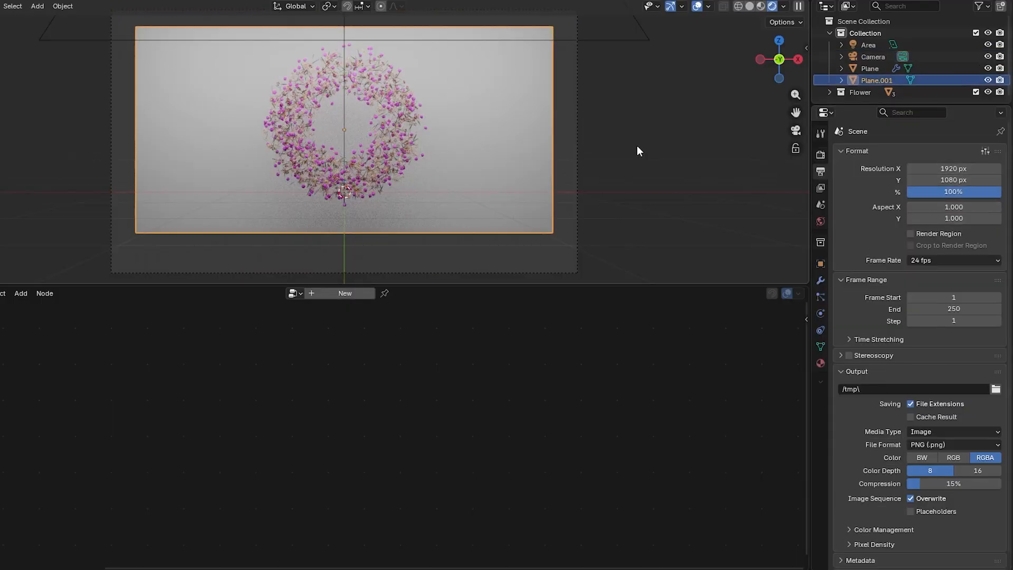
Split the 3D viewport in two, with one in rendered camera view and the other in free perspective.
{"action": "left_click_drag", "start_coordinate": [806, 6], "coordinate": [646, 45]}
{"action": "left_click_drag", "start_coordinate": [519, 62], "coordinate": [509, 64]}
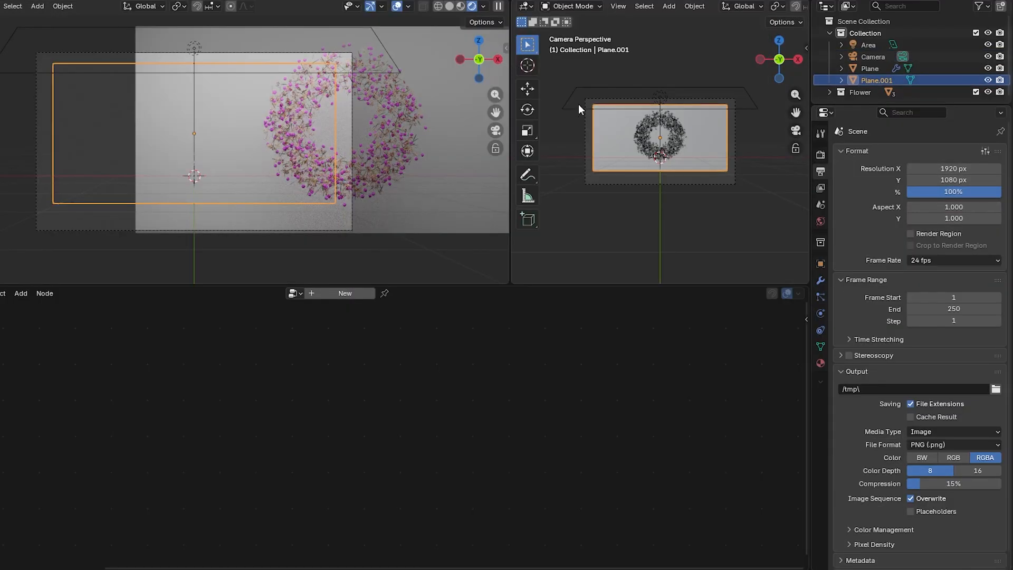
{"action": "left_click", "coordinate": [691, 229]}
{"action": "key", "text": "KP_0"}
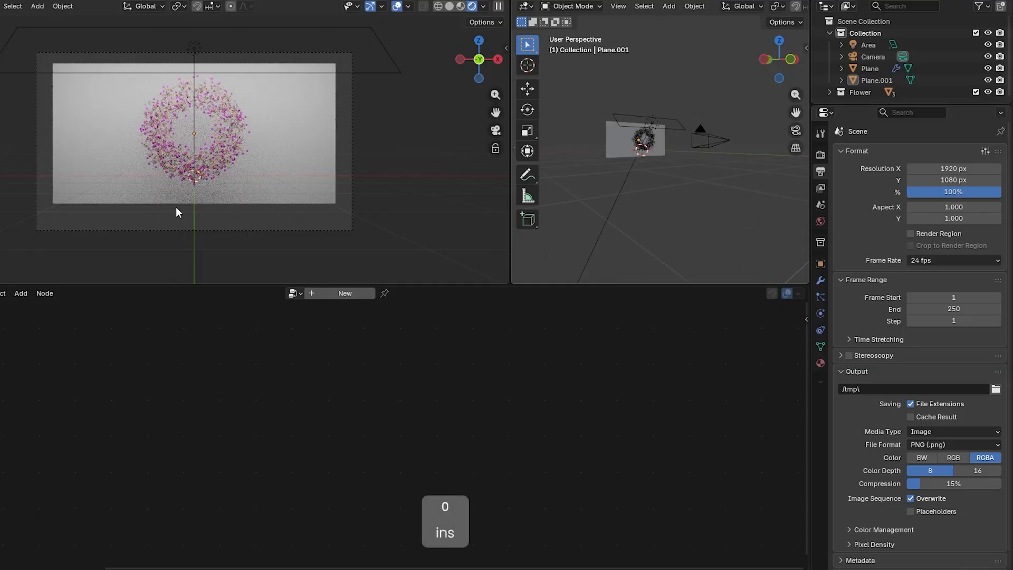
{"action": "key", "text": "KP_0"}
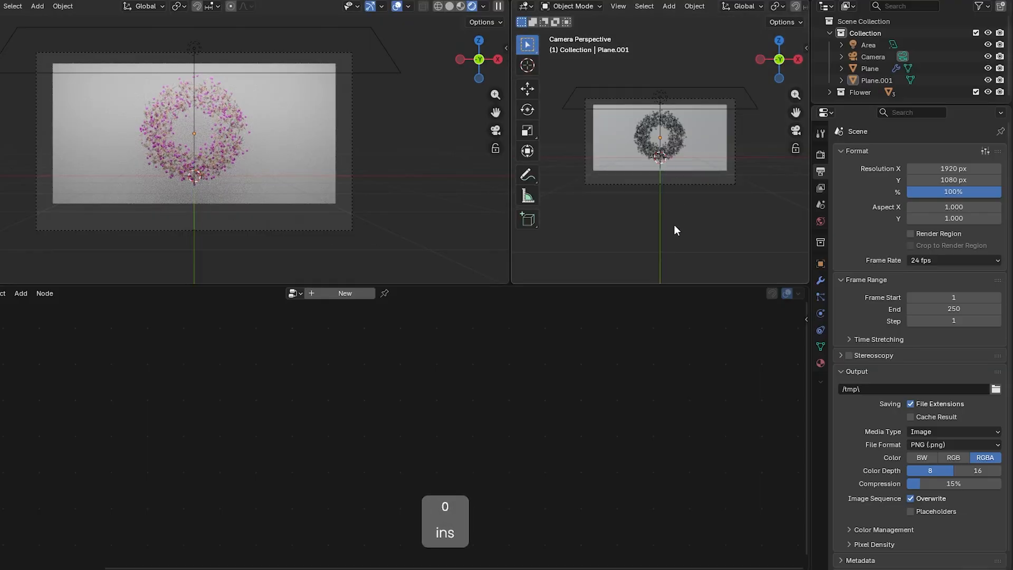
{"action": "key", "text": "z"}
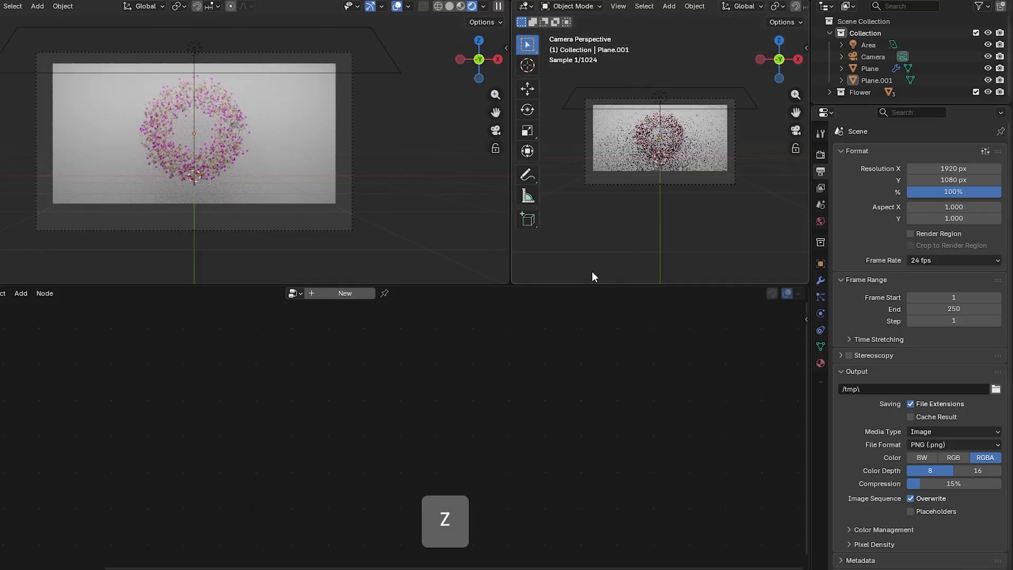
{"action": "middle_click_drag", "start_coordinate": [210, 229], "coordinate": [258, 238]}
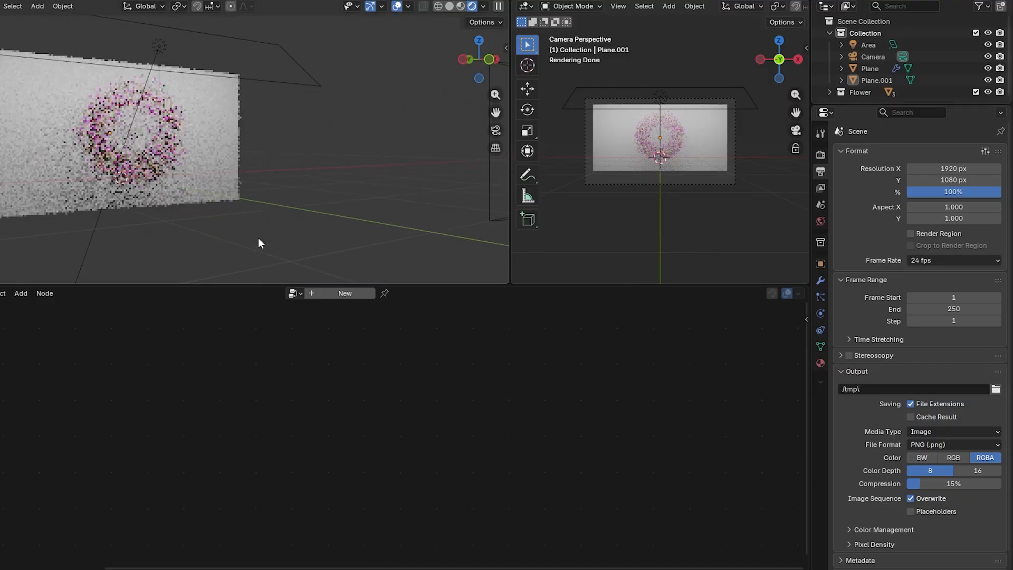
Display the free perspective view in solid shading and move the camera along Y closer to the flower ring.
{"action": "scroll", "coordinate": [258, 237], "scroll_direction": "down", "scroll_amount": 2}
{"action": "key", "text": "z"}
{"action": "left_click", "coordinate": [445, 128]}
{"action": "key", "text": "g"}
{"action": "key", "text": "y"}
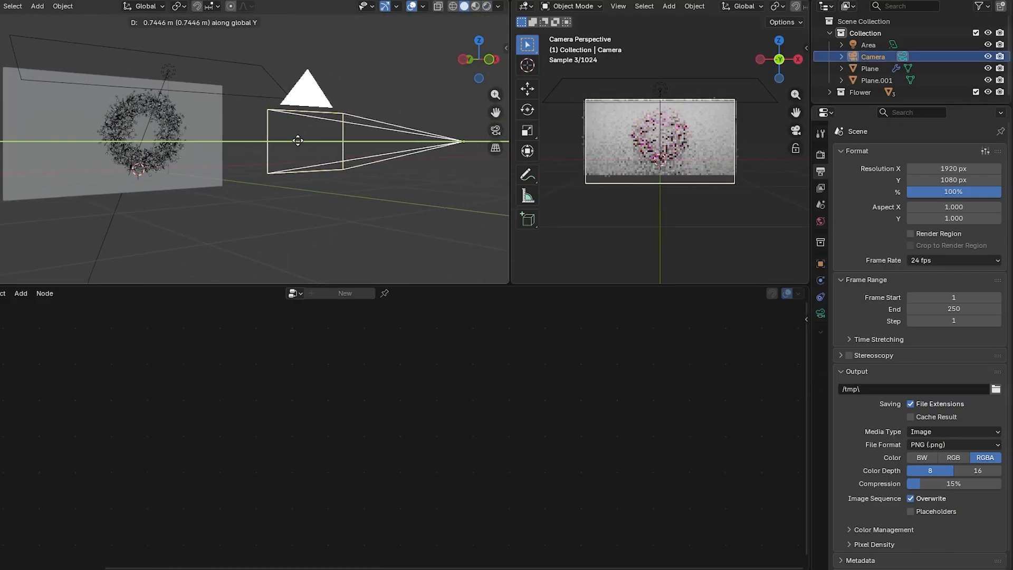
{"action": "left_click", "coordinate": [230, 146]}
Raise the camera slightly along Z, about 0.1 m, to frame the flower ring in the camera view.
{"action": "key", "text": "g"}
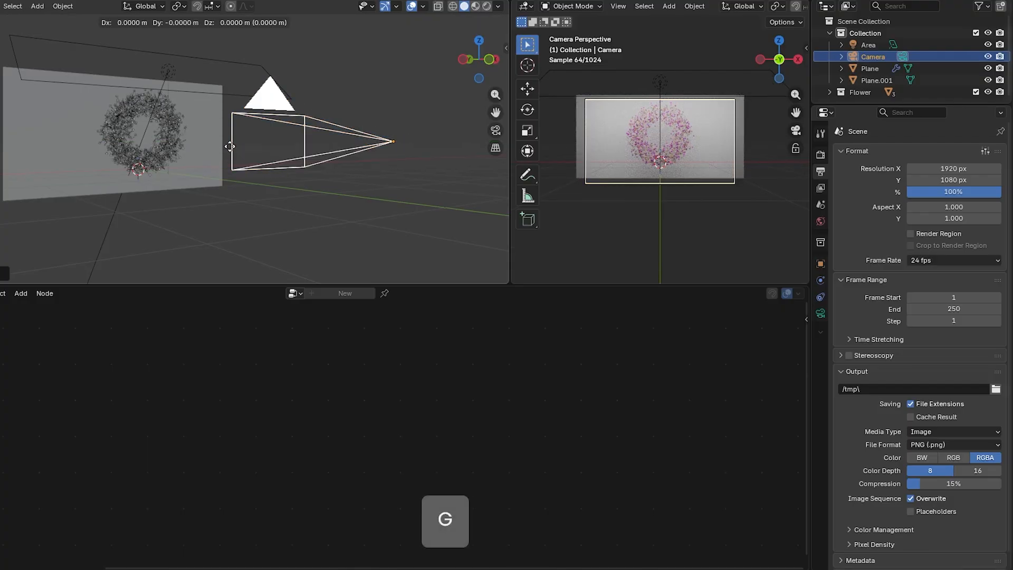
{"action": "key", "text": "z"}
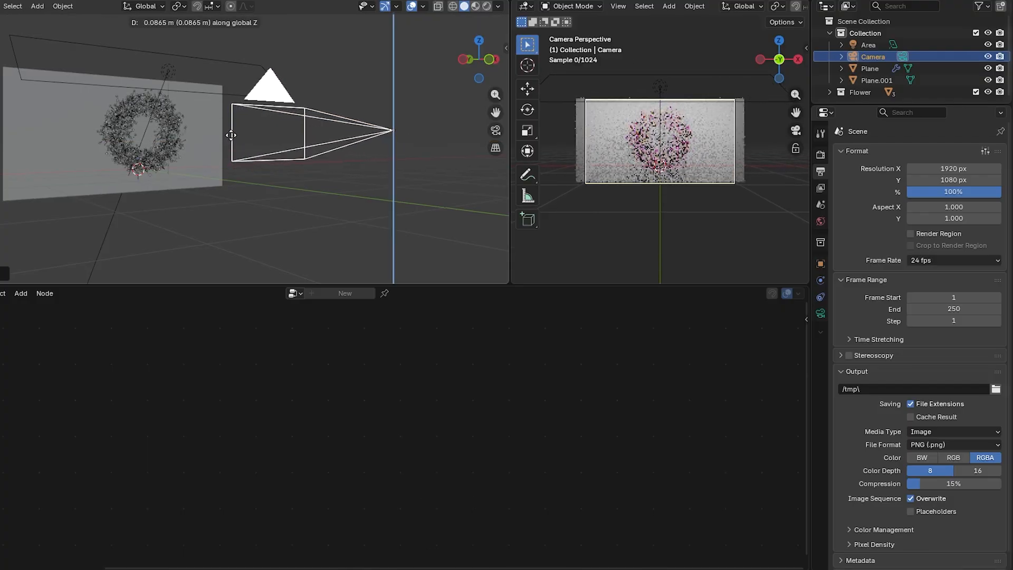
{"action": "left_click", "coordinate": [232, 133]}
{"action": "mouse_move", "coordinate": [713, 159]}
{"action": "middle_mouse_down", "text": "ctrl"}
{"action": "mouse_move", "coordinate": [714, 131]}
{"action": "mouse_move", "coordinate": [716, 162]}
{"action": "middle_mouse_up", "text": "ctrl"}
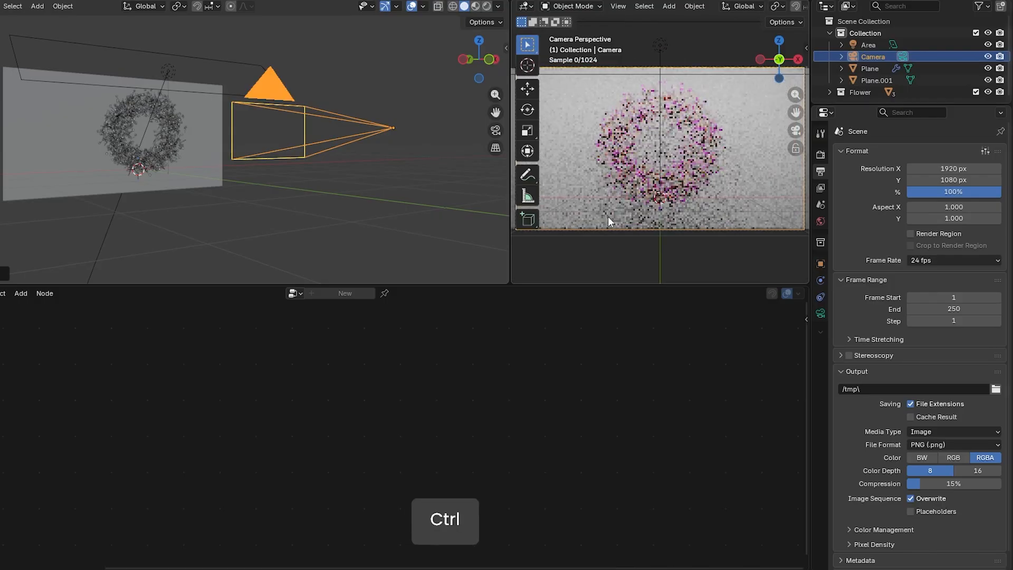
Scale the backdrop plane up slightly along Z so it extends past the camera frame.
{"action": "left_click", "coordinate": [52, 160]}
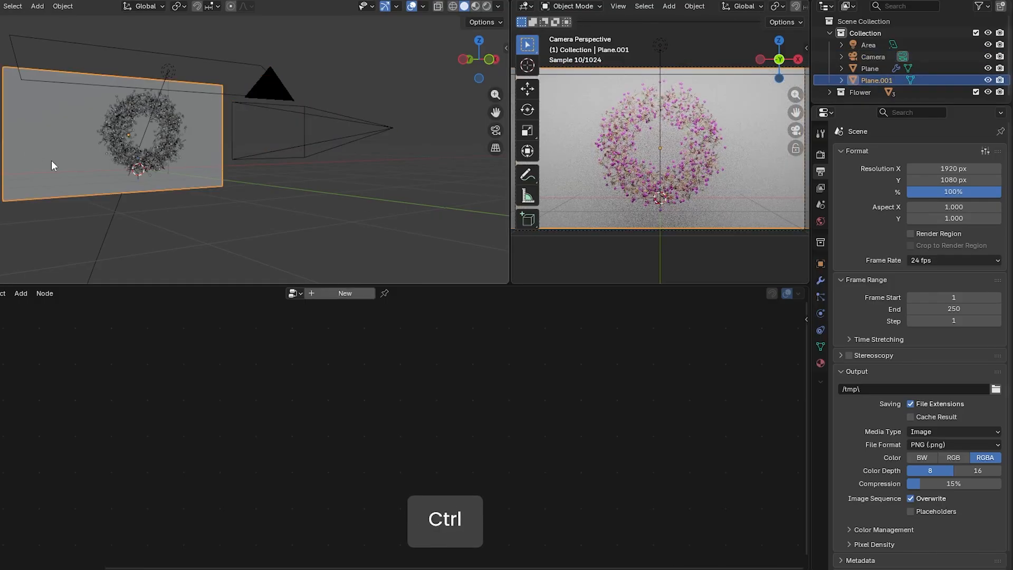
{"action": "key", "text": "s"}
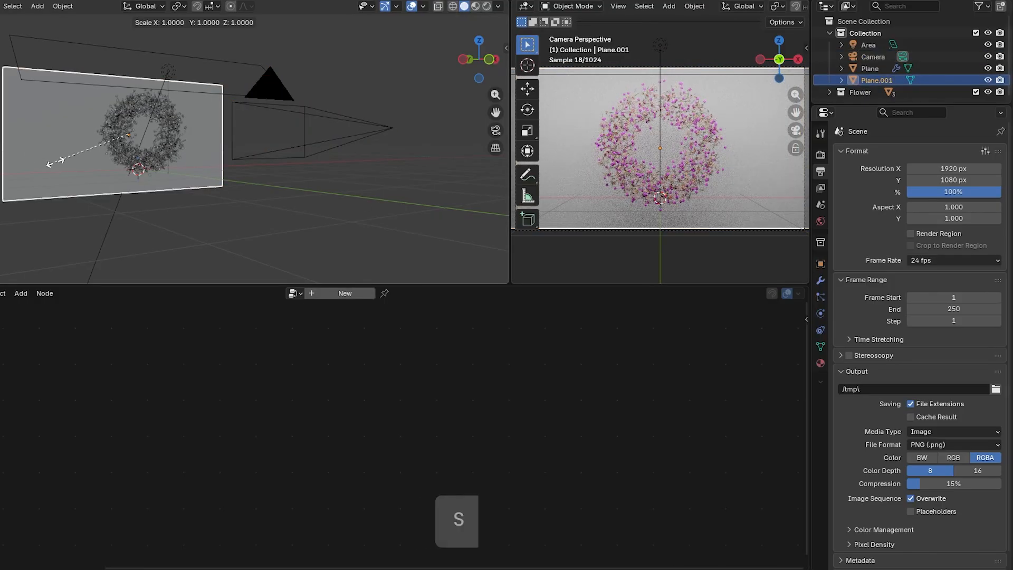
{"action": "key", "text": "z"}
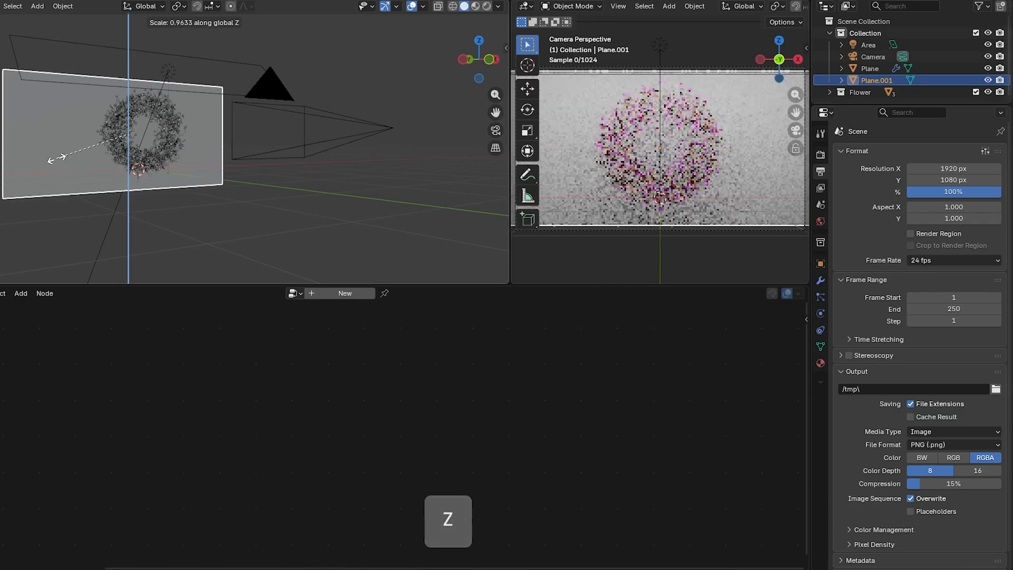
{"action": "left_click", "coordinate": [48, 161]}
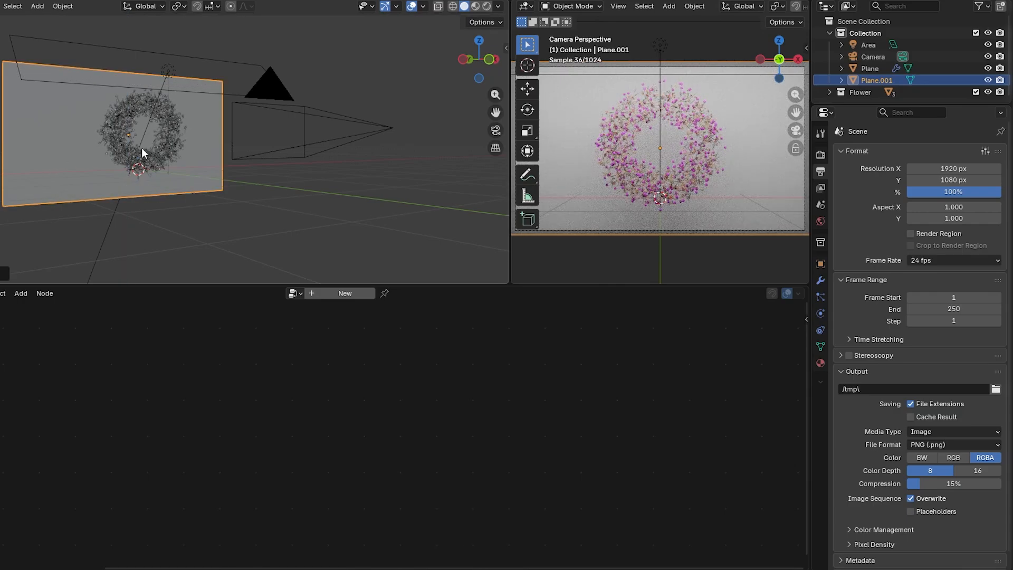
Give the backdrop plane a new material with a black base color.
{"action": "left_click", "coordinate": [820, 362]}
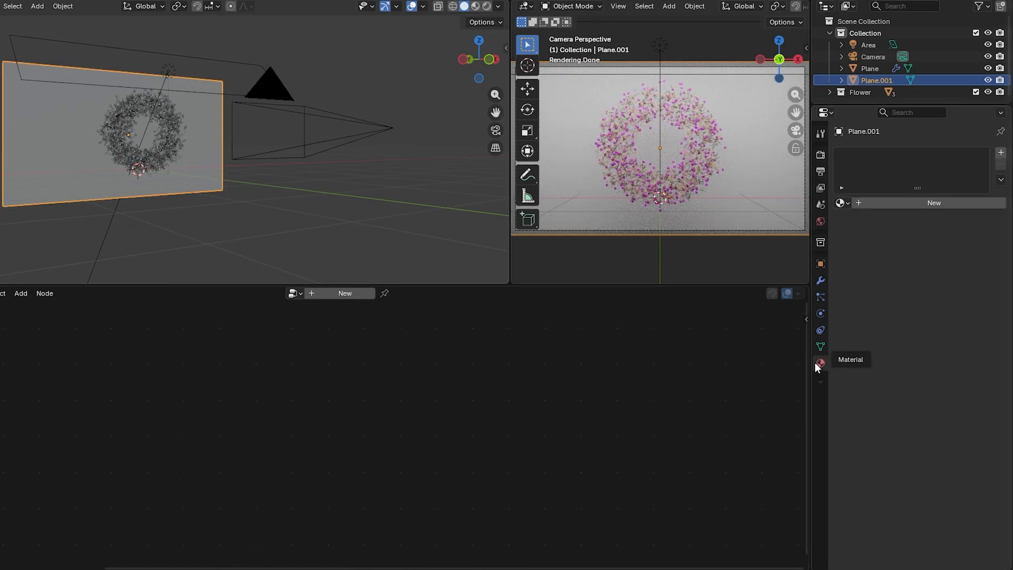
{"action": "left_click", "coordinate": [924, 202]}
{"action": "left_click", "coordinate": [937, 277]}
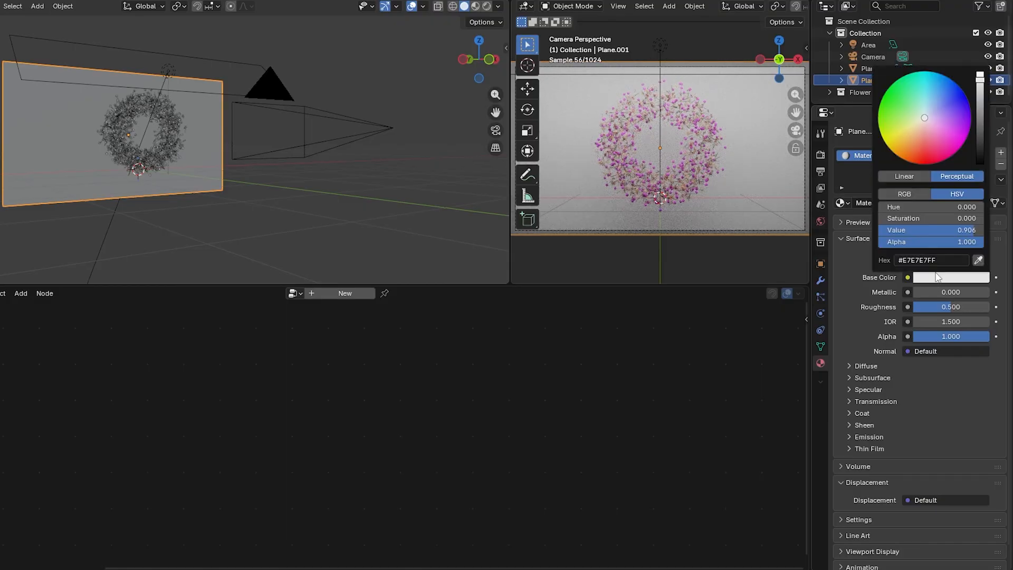
{"action": "left_click_drag", "start_coordinate": [978, 100], "coordinate": [979, 168]}
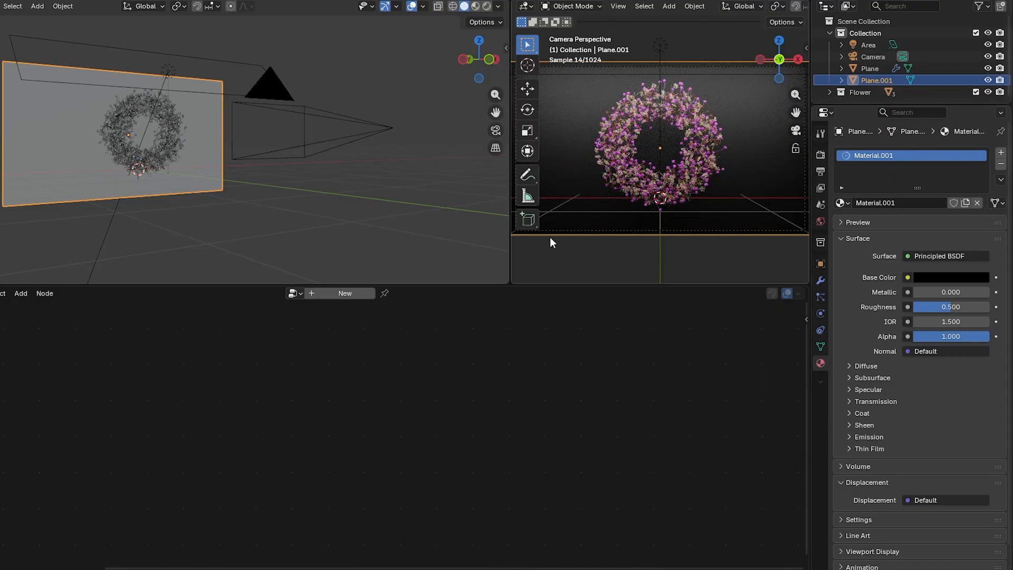
Duplicate the area light above the flower ring and move the copy down along Z below the ring.
{"action": "middle_click_drag", "start_coordinate": [102, 217], "coordinate": [171, 229], "text": "shift"}
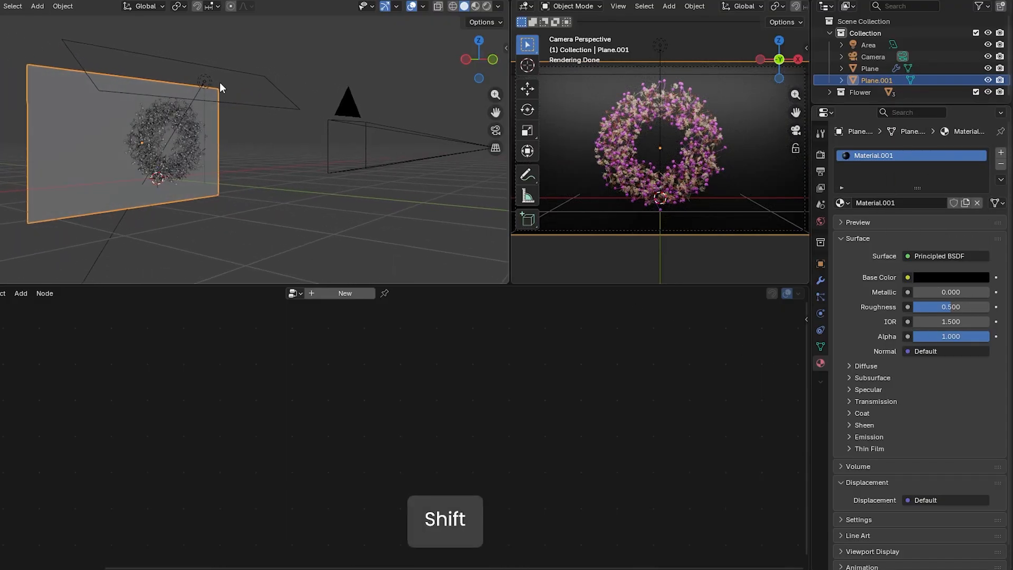
{"action": "left_click", "coordinate": [206, 80]}
{"action": "key", "text": "g"}
{"action": "right_click", "coordinate": [207, 80]}
{"action": "key", "text": "shift+g"}
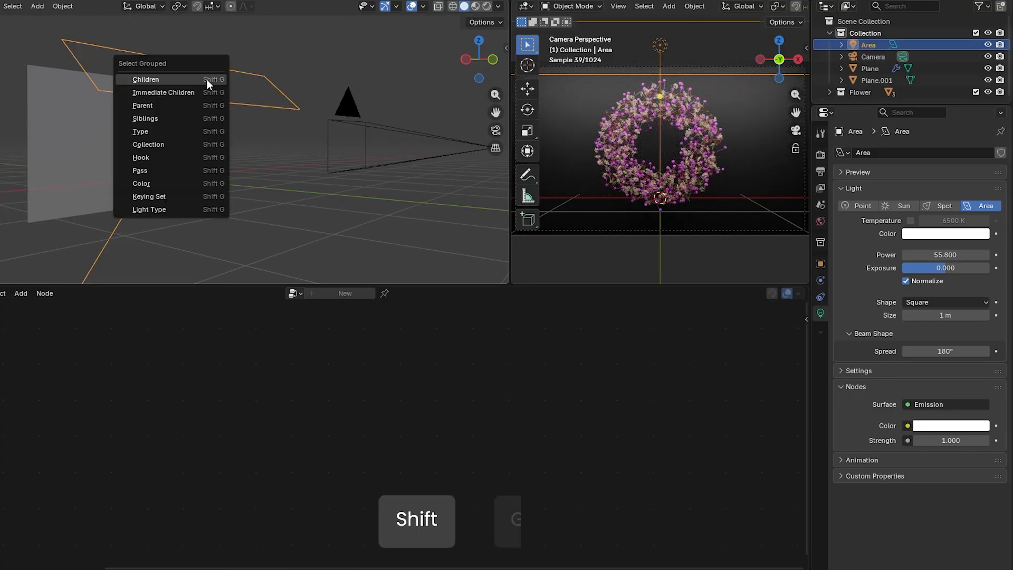
{"action": "key", "text": "shift+d"}
{"action": "key", "text": "z"}
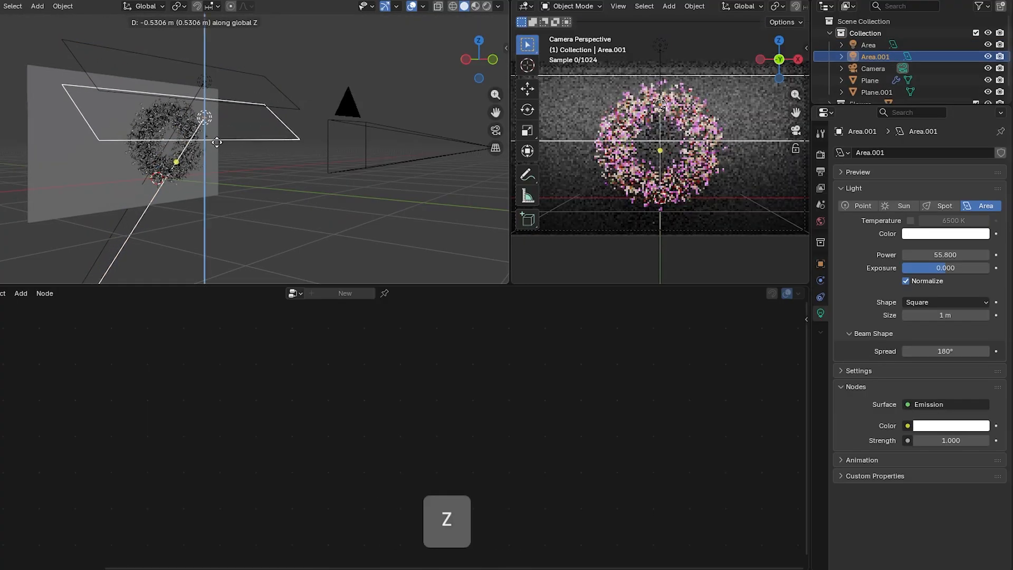
{"action": "left_click", "coordinate": [216, 197]}
Rotate the lower area light about X so it shines up at the flower ring and backdrop.
{"action": "key", "text": "r"}
{"action": "key", "text": "x"}
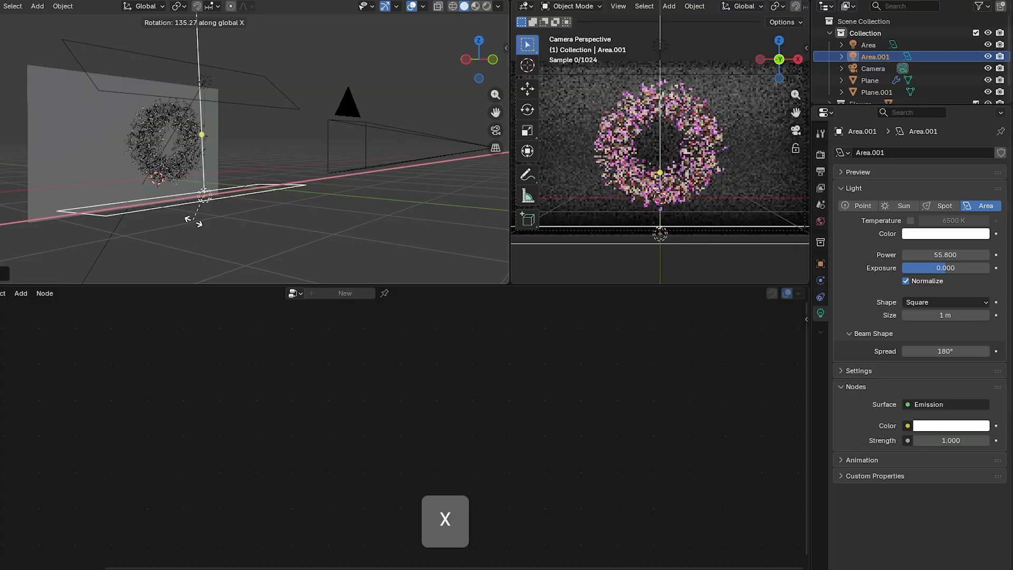
{"action": "left_click", "coordinate": [228, 224]}
{"action": "middle_click_drag", "start_coordinate": [272, 235], "coordinate": [283, 253], "text": "ctrl"}
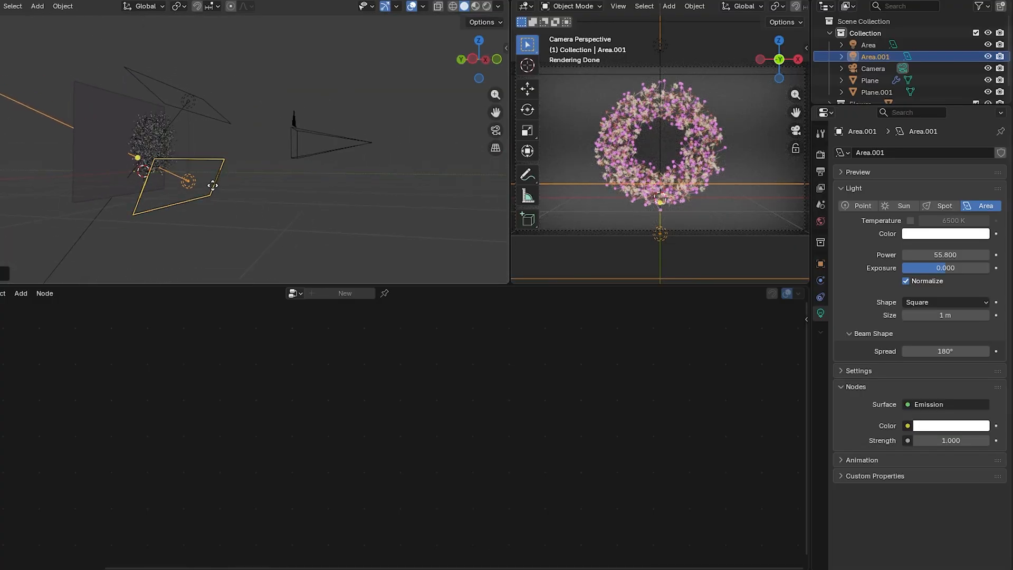
Duplicate the lower area light and move the copy about 1.7 m along negative Y, close to the camera.
{"action": "key", "text": "shift+d"}
{"action": "key", "text": "t"}
{"action": "key", "text": "y"}
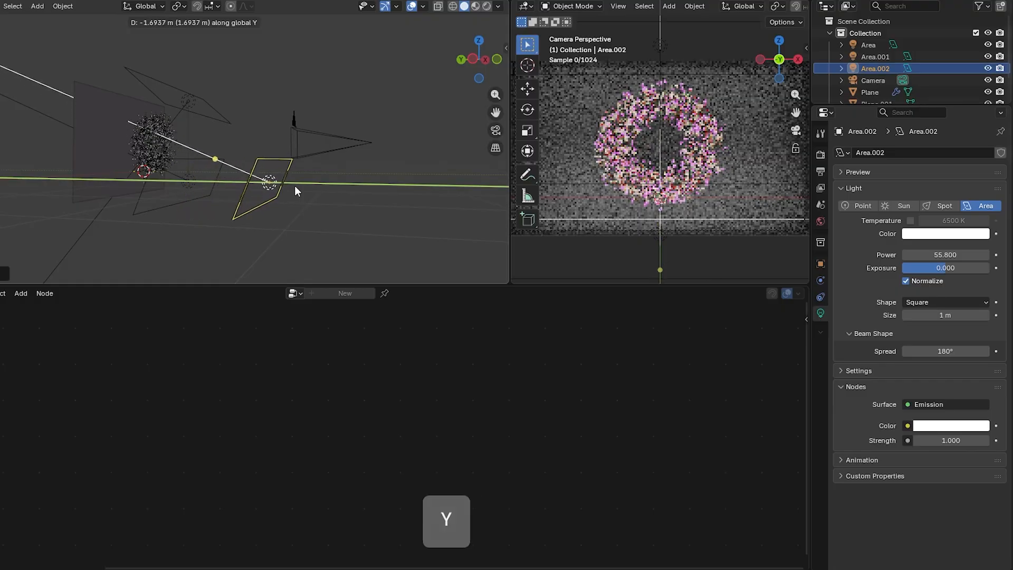
{"action": "left_click", "coordinate": [295, 185]}
Rotate and raise the front area light to face the flower ring squarely at its height, and set its power to 56.6.
{"action": "key", "text": "r"}
{"action": "key", "text": "x"}
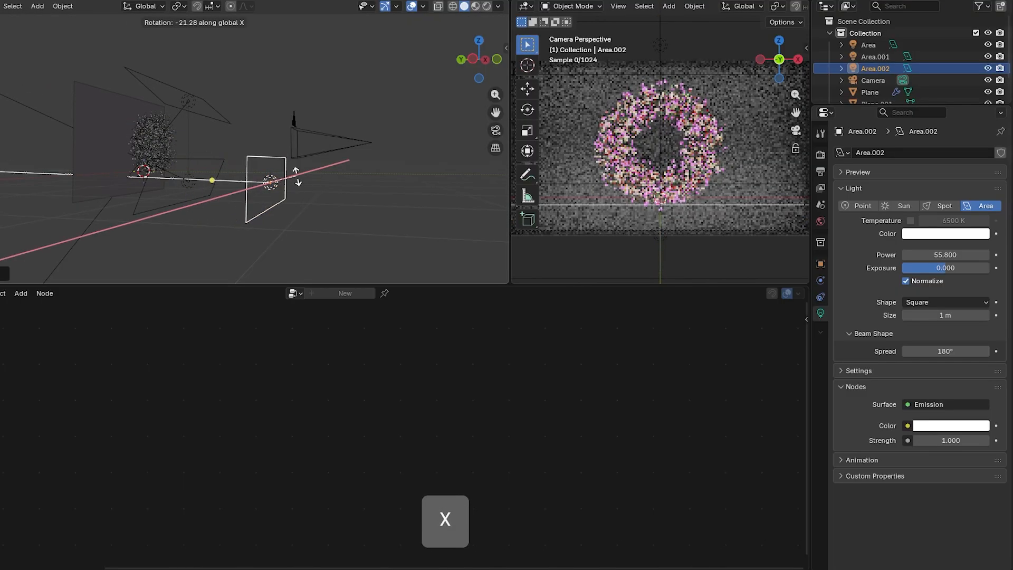
{"action": "key", "text": "z"}
{"action": "left_click", "coordinate": [636, 185]}
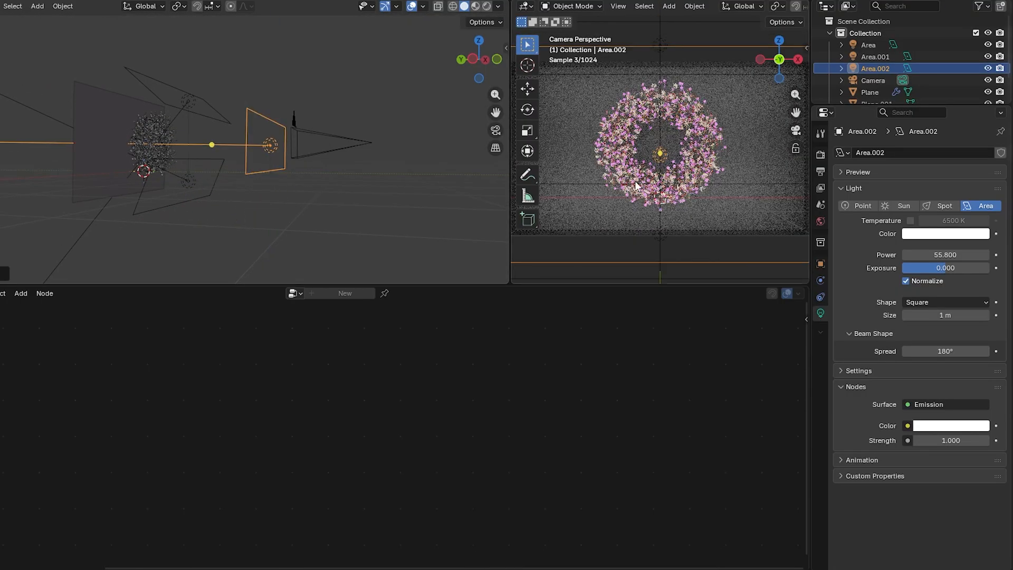
{"action": "left_click_drag", "start_coordinate": [950, 251], "coordinate": [957, 251]}
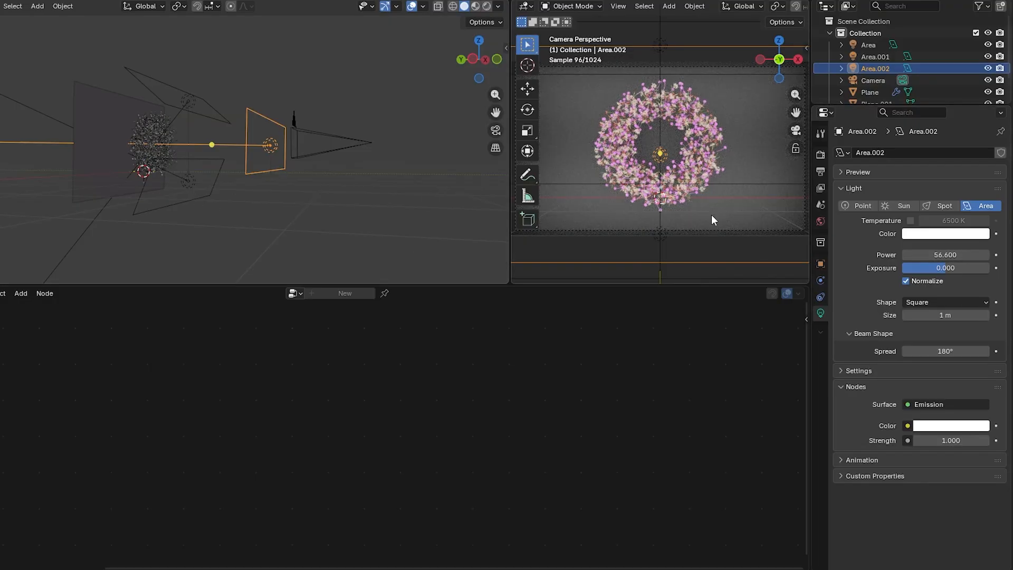
{"action": "middle_click_drag", "start_coordinate": [712, 214], "coordinate": [724, 196], "text": "ctrl"}
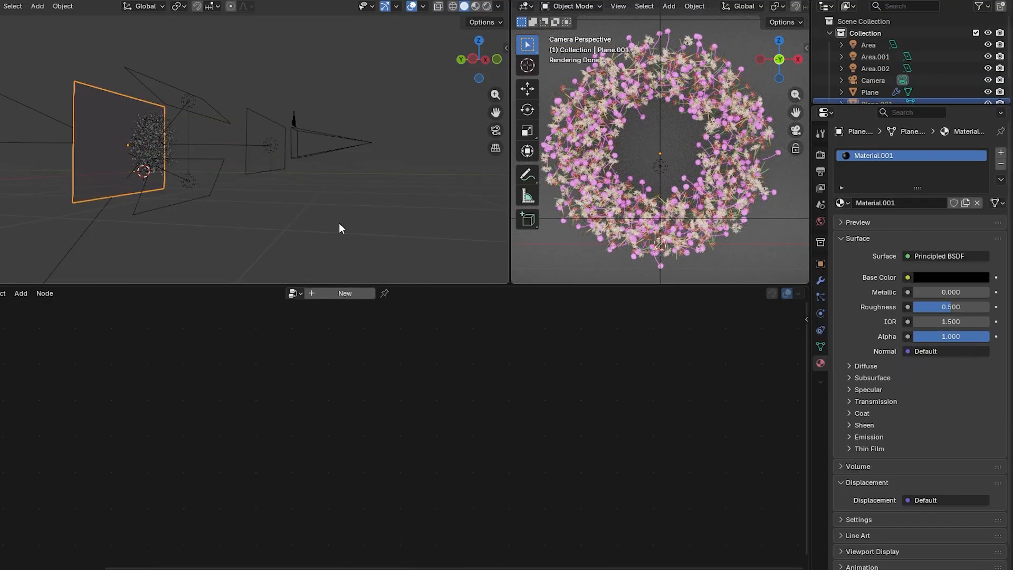
Select the flower ring and connect its float Random Value node to the Scale input of Instance on Points.
{"action": "left_click", "coordinate": [339, 223]}
{"action": "left_click", "coordinate": [171, 167]}
{"action": "scroll", "coordinate": [570, 445], "scroll_direction": "up", "scroll_amount": 3}
{"action": "middle_click_drag", "start_coordinate": [570, 445], "coordinate": [632, 440], "text": "shift"}
{"action": "left_click_drag", "start_coordinate": [632, 441], "coordinate": [632, 367], "text": "shift"}
{"action": "scroll", "coordinate": [632, 366], "scroll_direction": "up", "scroll_amount": 1}
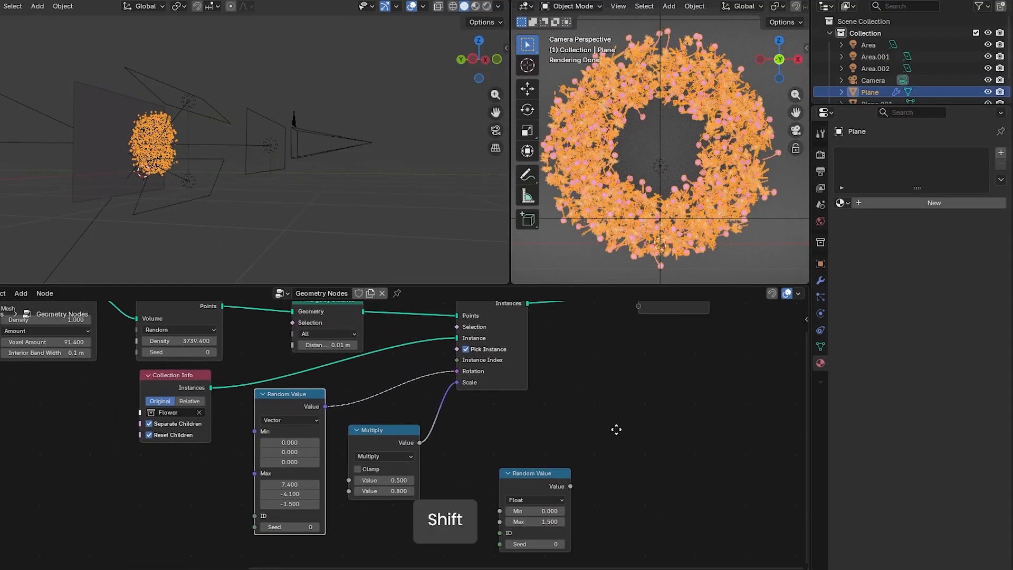
{"action": "left_click_drag", "start_coordinate": [545, 474], "coordinate": [400, 484]}
{"action": "left_click_drag", "start_coordinate": [426, 497], "coordinate": [439, 455]}
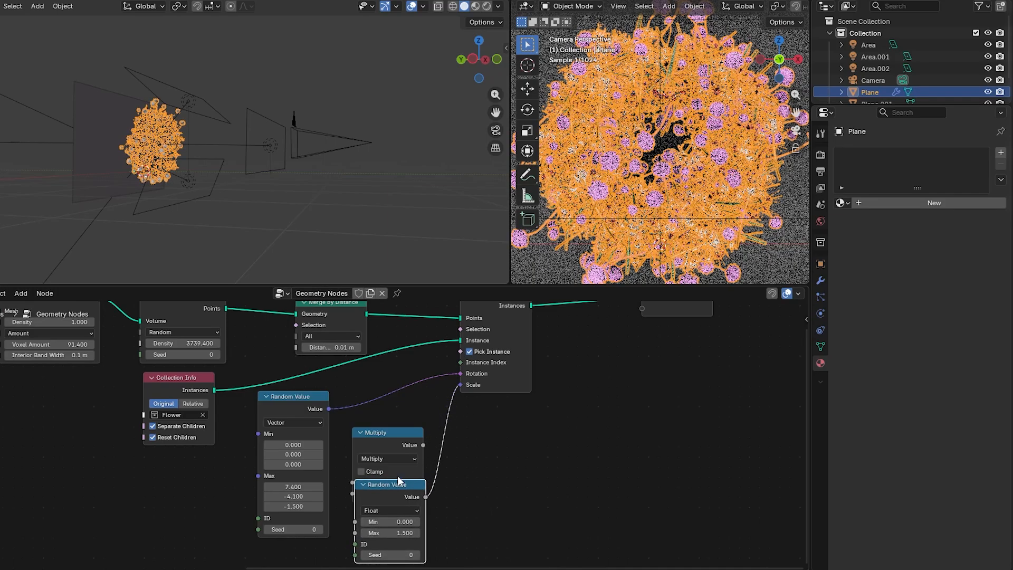
Insert the Multiply node between the float Random Value and the Scale input, with a multiplier of 0.5.
{"action": "left_click_drag", "start_coordinate": [375, 439], "coordinate": [528, 475]}
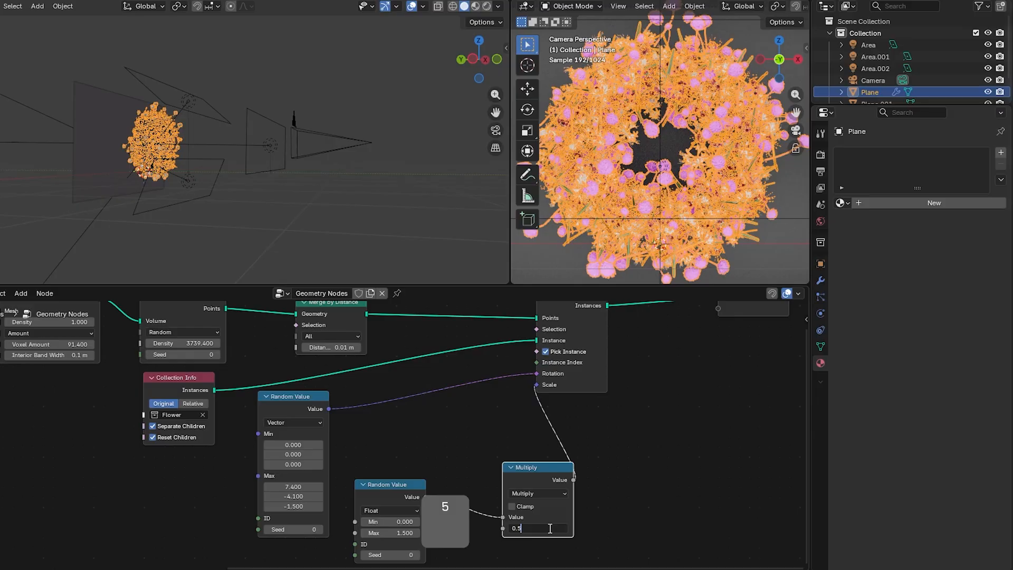
{"action": "key", "text": "Return"}
{"action": "left_click_drag", "start_coordinate": [404, 485], "coordinate": [409, 464]}
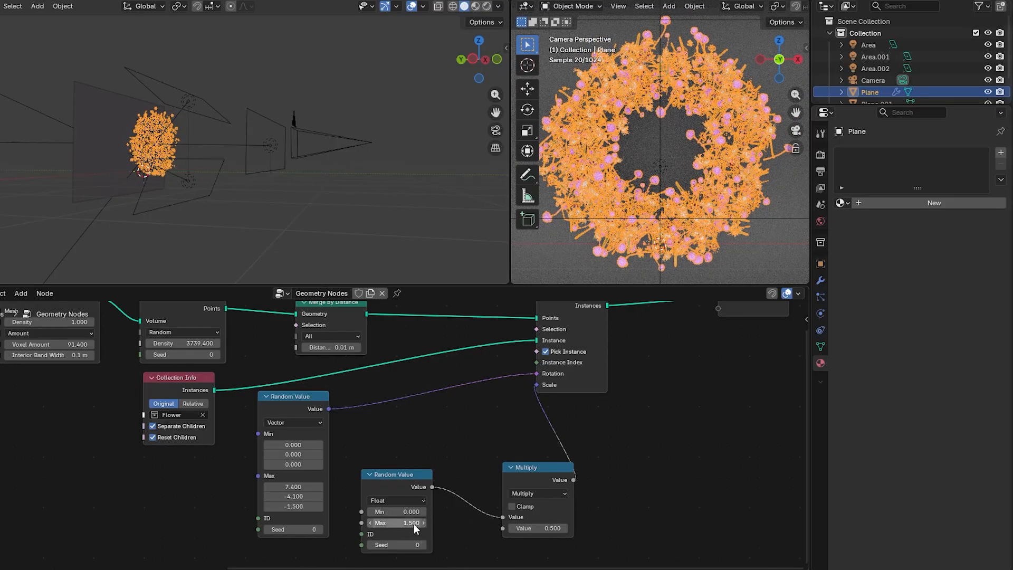
Set the maximum of the float Random Value node to 1.
{"action": "left_click", "coordinate": [414, 524]}
{"action": "type", "text": "1"}
{"action": "key", "text": "Return"}
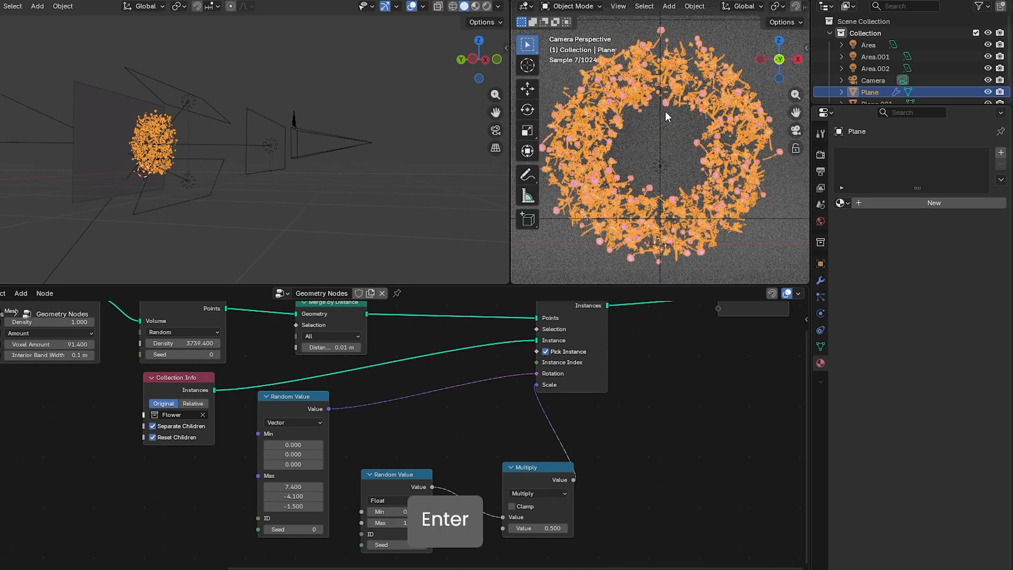
Pin the node tree with the flower ring deselected, and set the float Random Value's maximum to 1.3.
{"action": "left_click", "coordinate": [309, 182]}
{"action": "left_click", "coordinate": [397, 293]}
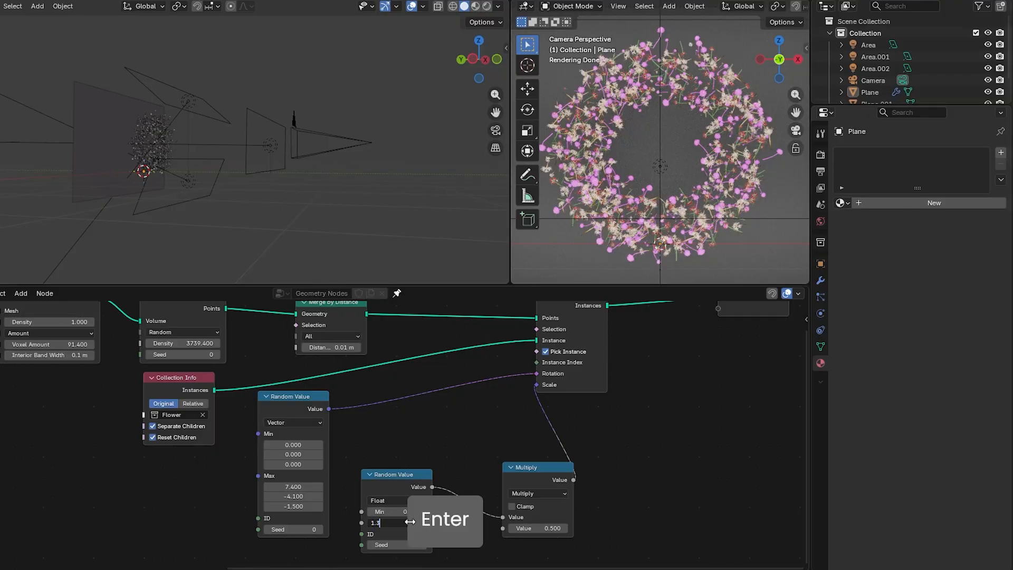
{"action": "key", "text": "Return"}
Increase the density of the Distribute Points in Volume node to 3965.9.
{"action": "middle_click_drag", "start_coordinate": [299, 387], "coordinate": [312, 465]}
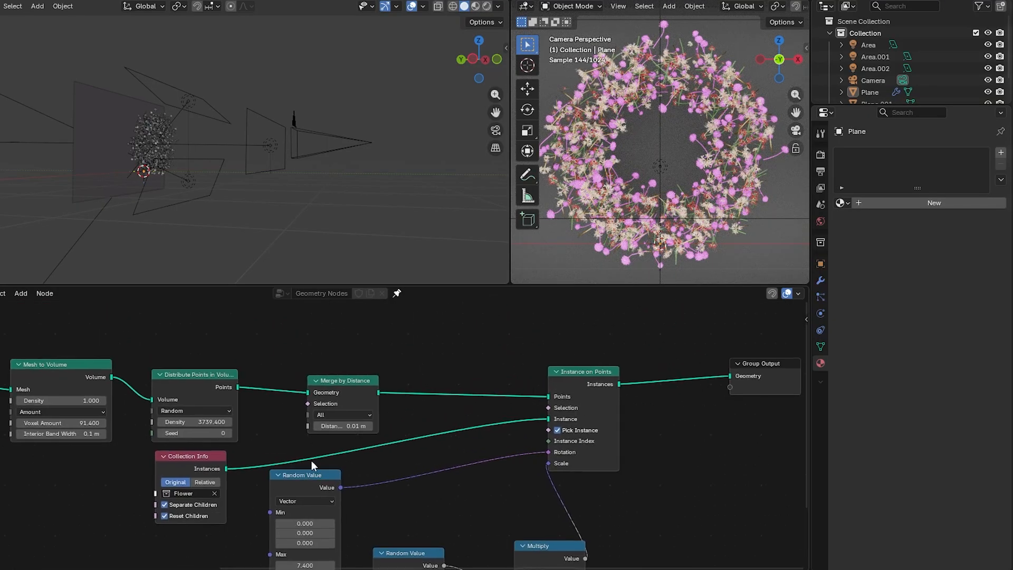
{"action": "left_click_drag", "start_coordinate": [208, 422], "coordinate": [227, 422]}
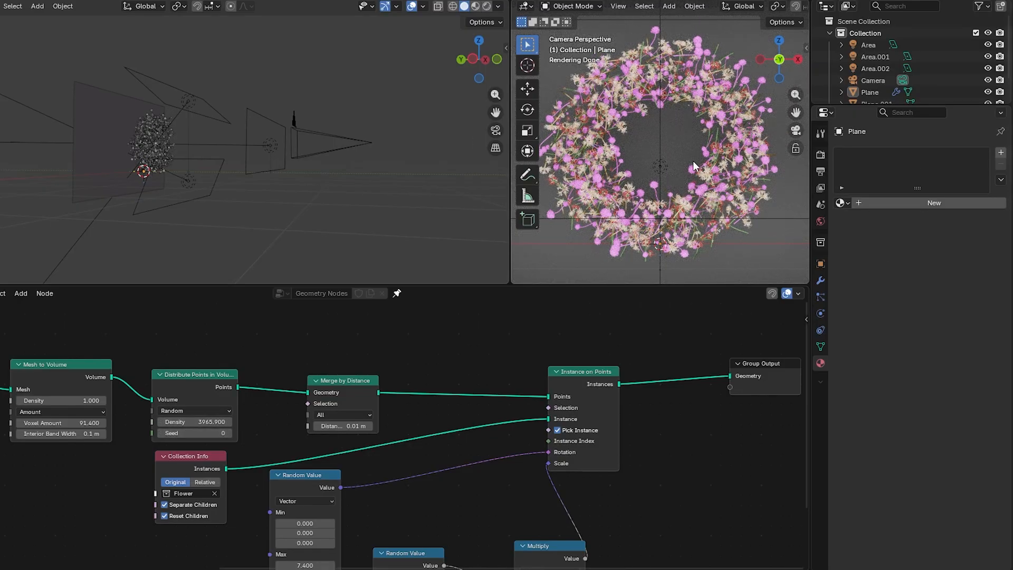
Render a still image of the flower ring through the camera.
{"action": "left_click", "coordinate": [616, 169]}
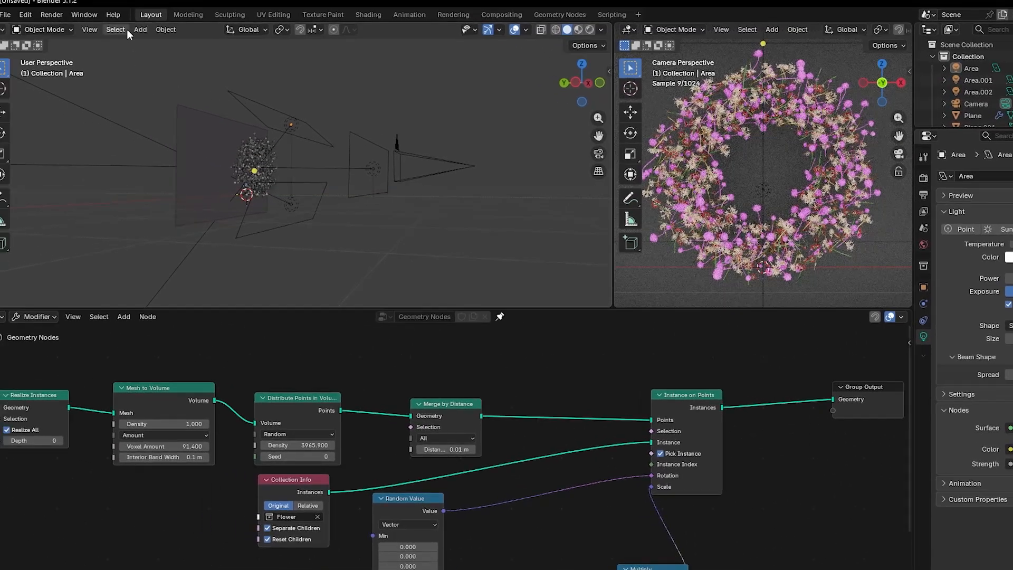
{"action": "left_click", "coordinate": [66, 21]}
{"action": "left_click", "coordinate": [92, 32]}
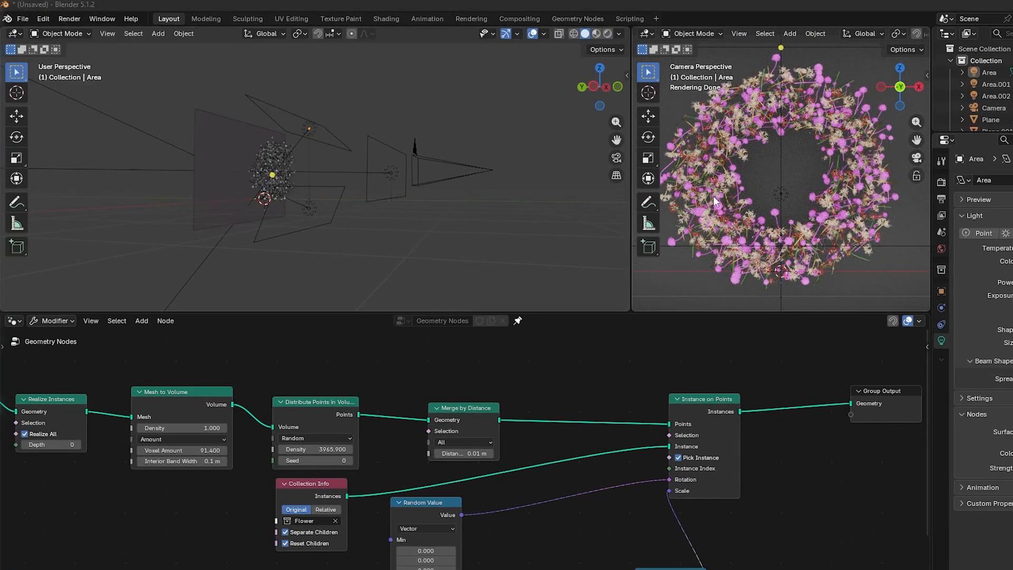